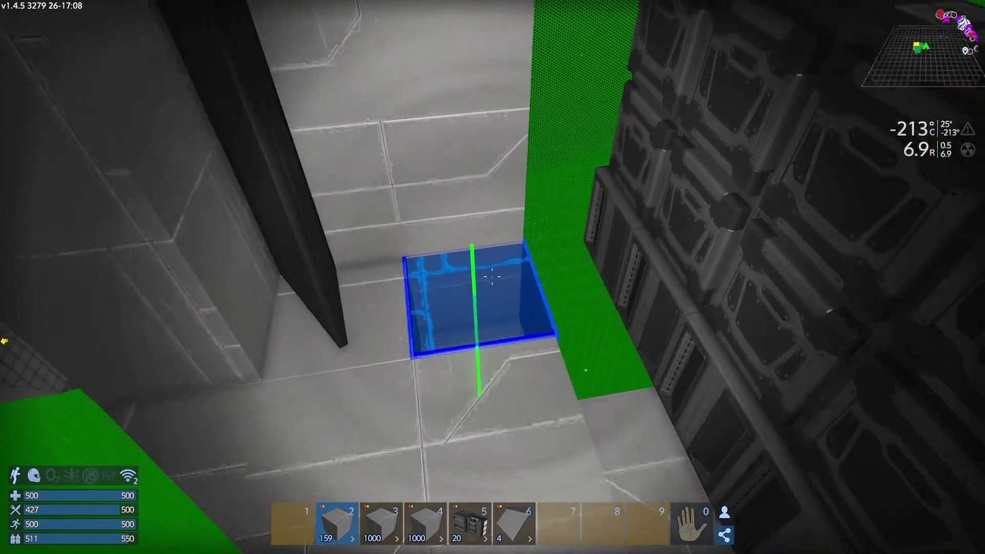
- Lay eight steel blocks across the floor gap beside the cargo wall, extending toward the yellow hull
left_click(492, 275)
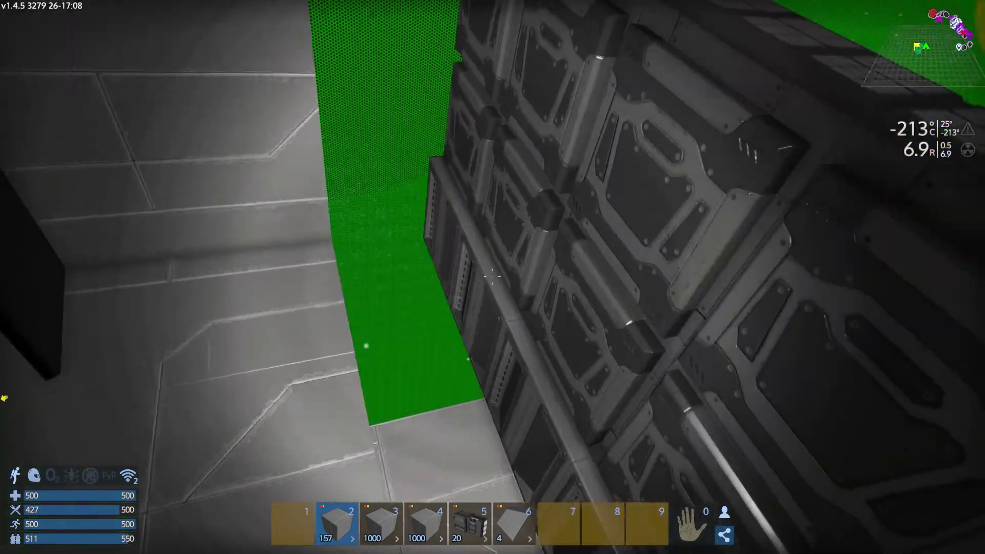
left_click(492, 276)
left_click(492, 275)
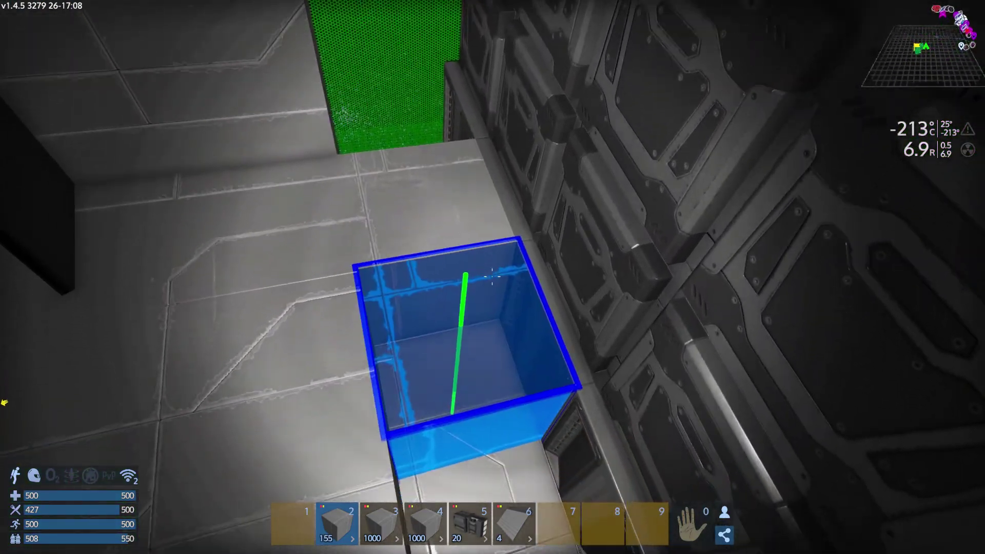
left_click(492, 276)
left_click(492, 276)
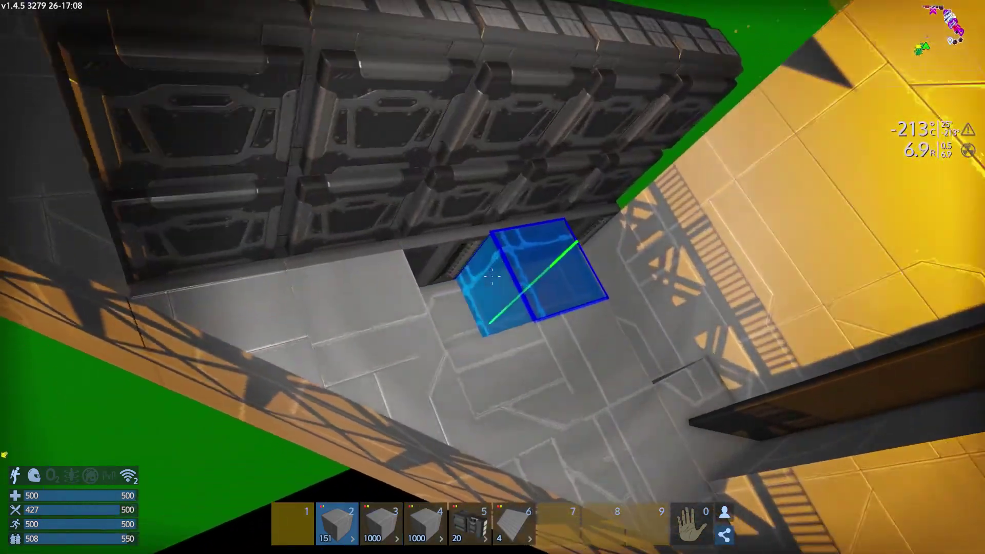
left_click(493, 275)
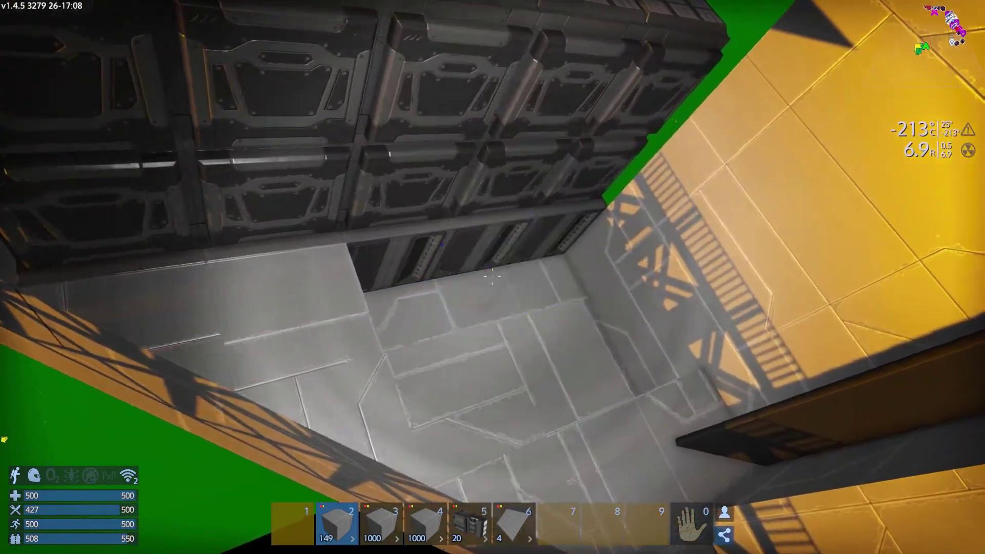
left_click(492, 275)
left_click(492, 276)
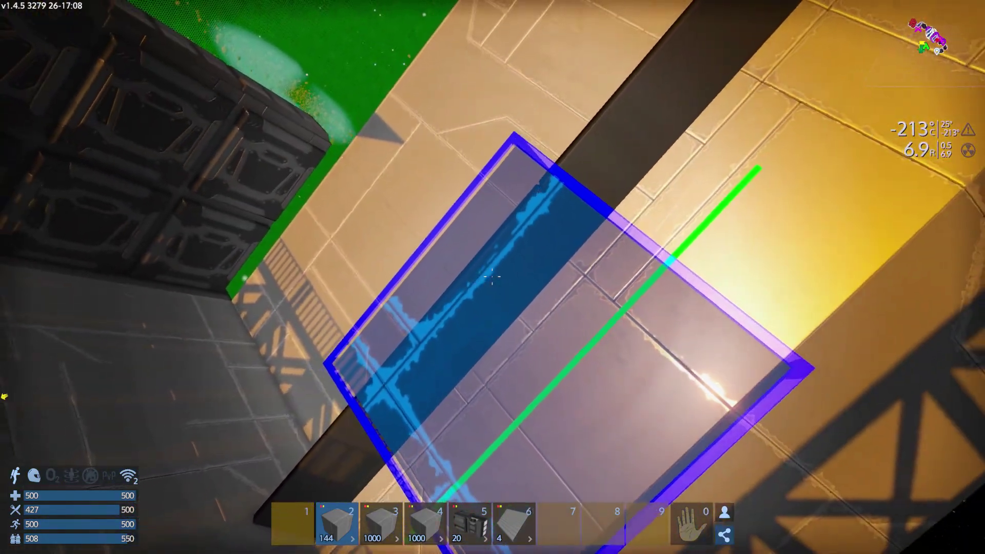
- Put away the steel blocks and pick a different shape for the side block
key("0")
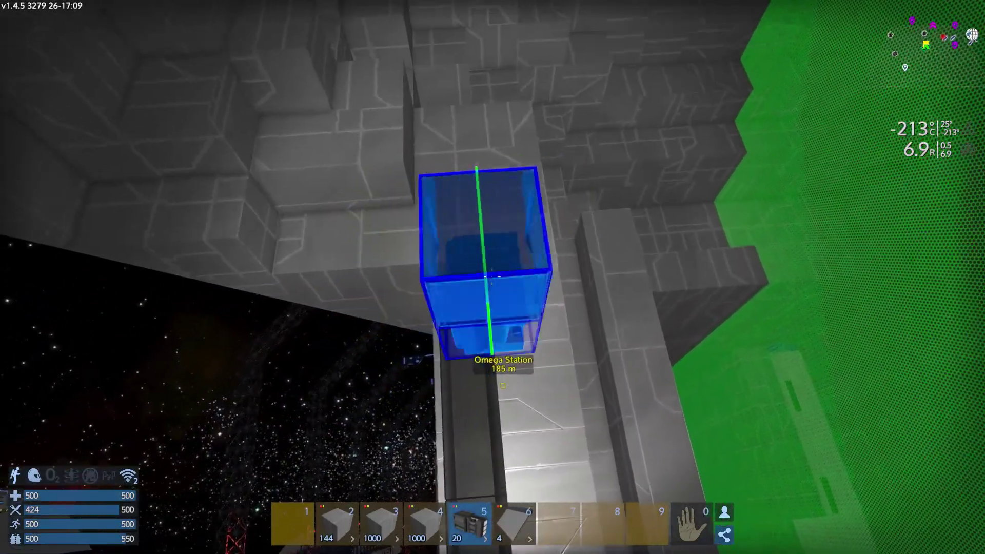
key("R")
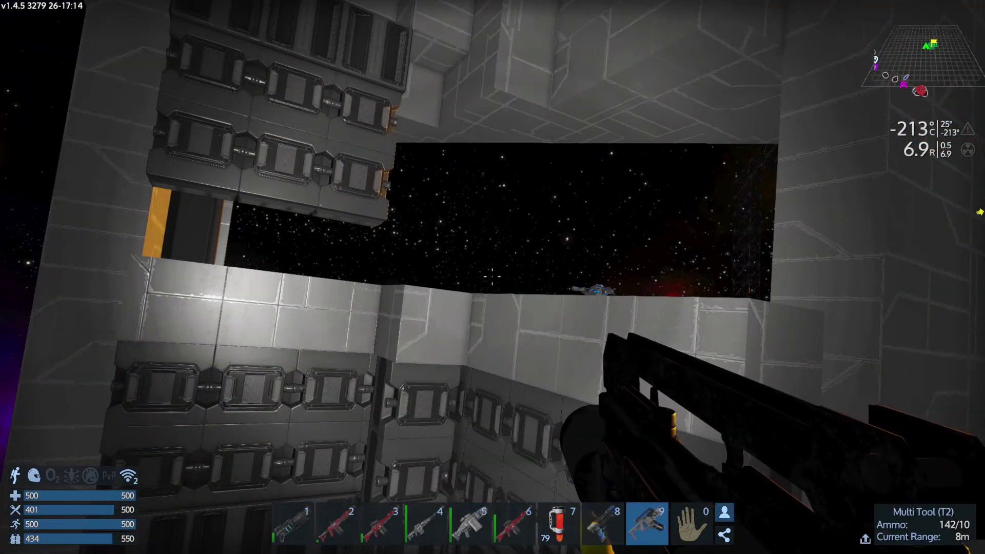
- Place one more column of slot 5 side blocks beside the corner wall, using the last ones
key("5")
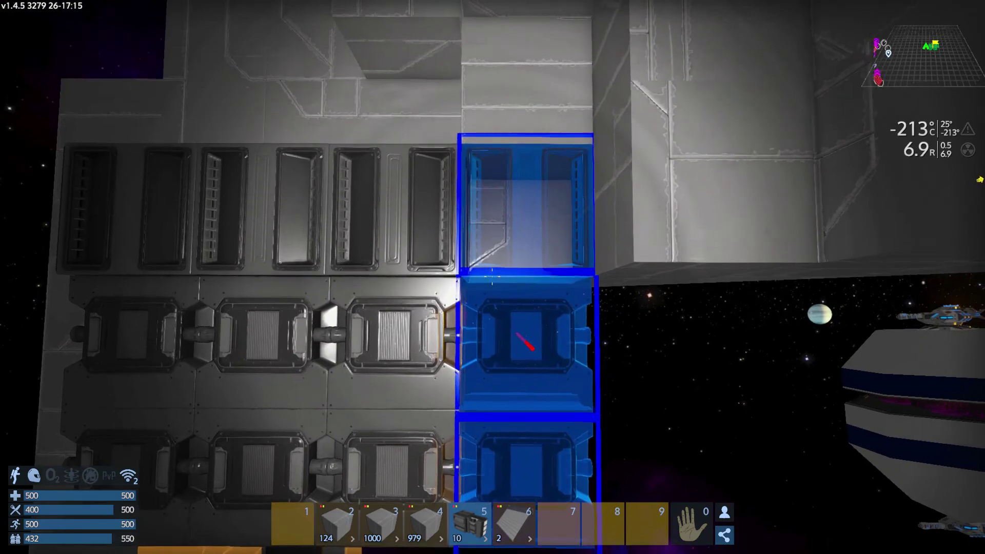
left_click(492, 277)
left_click(492, 277)
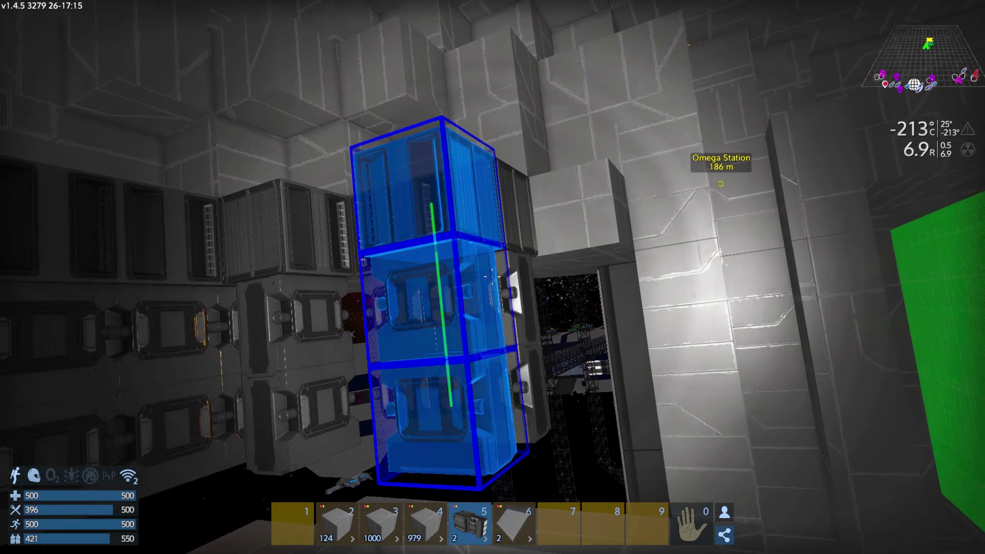
left_click(492, 277)
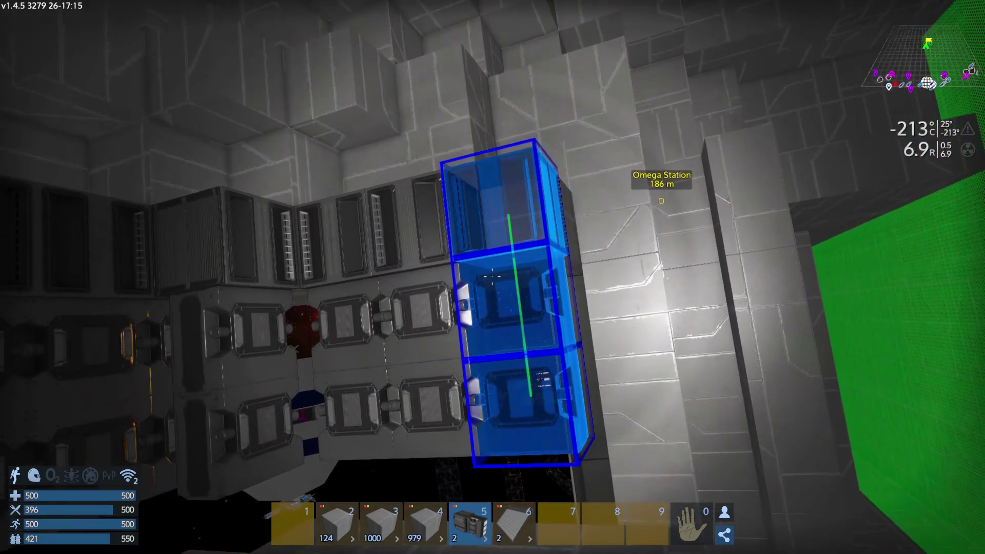
left_click(492, 277)
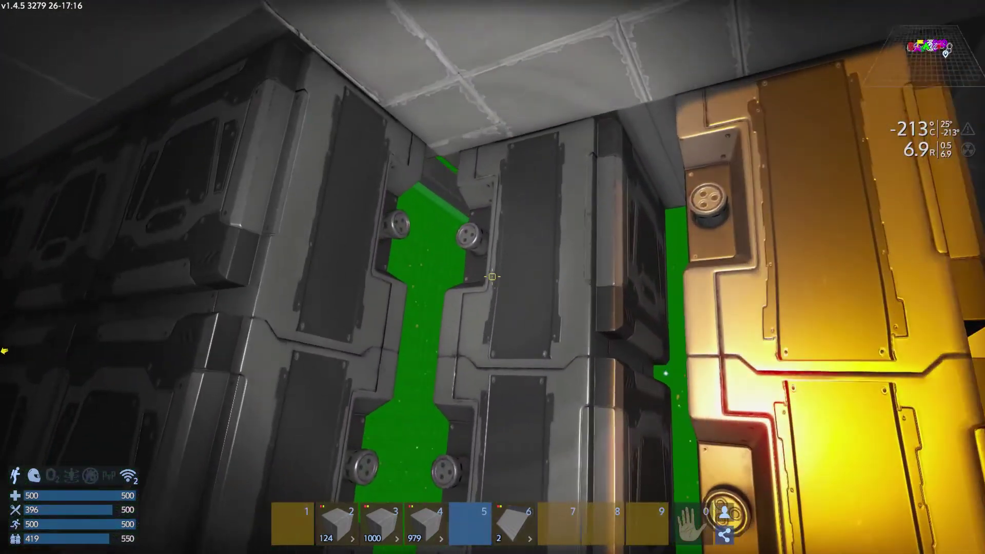
- Retrieve one steel block from the wall with the Multi Tool, then re-equip the side blocks
key("9")
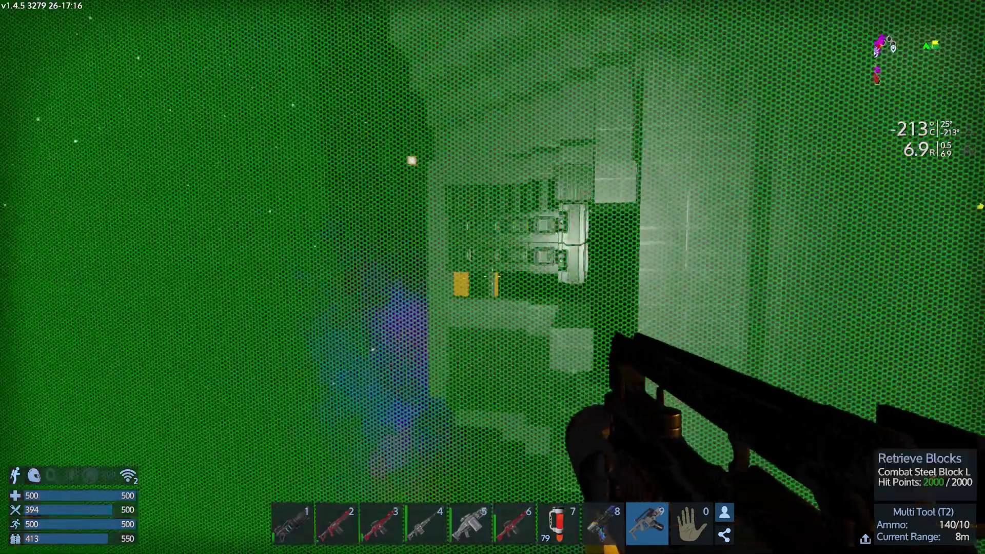
key("5")
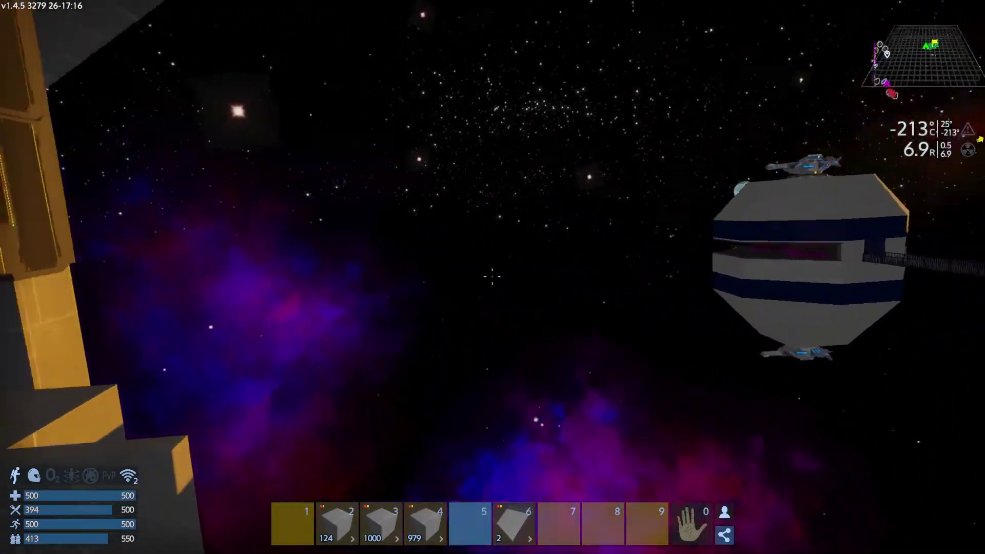
- Move the four-block stack from Space Station container storage into hotbar slot 5
key("F4")
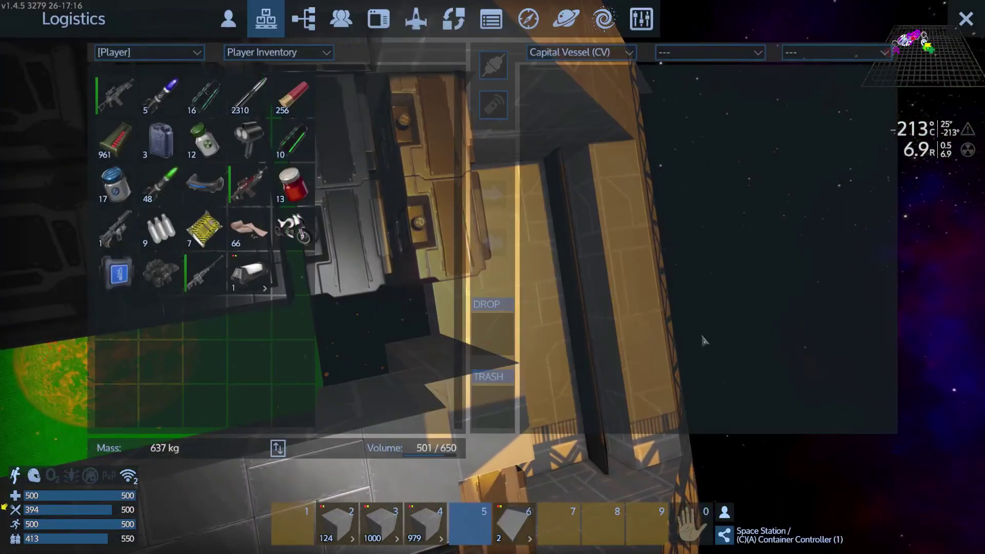
left_click(559, 89)
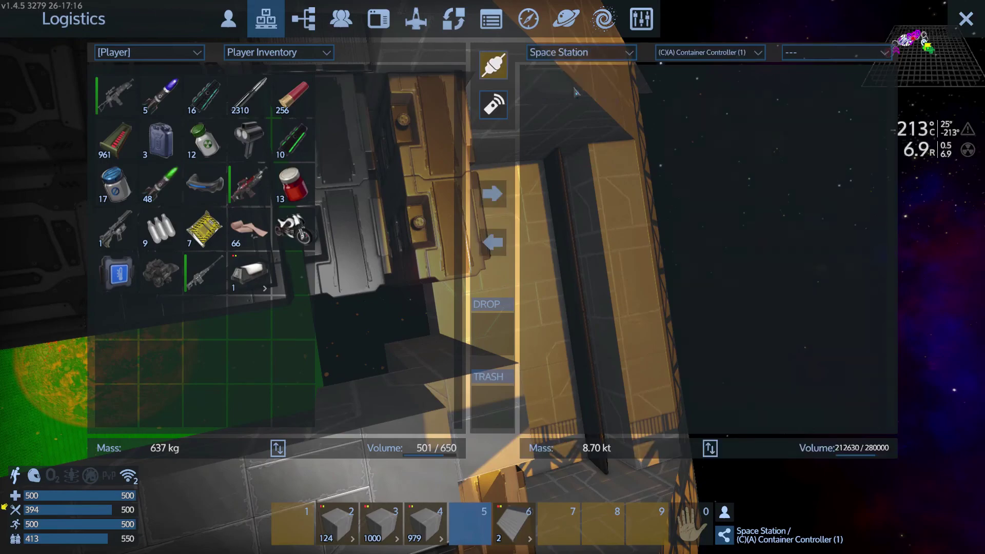
left_click_drag(639, 187, 481, 528)
key("Escape")
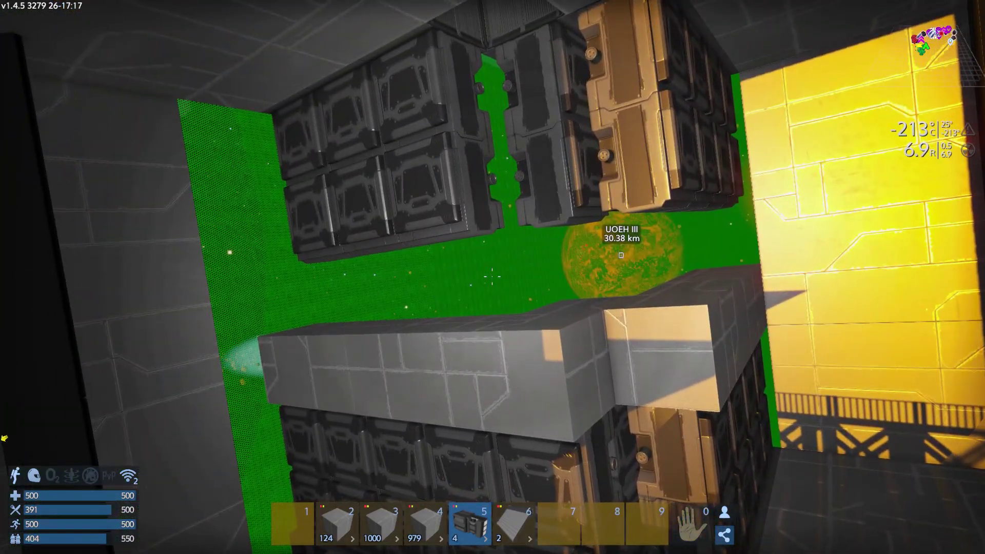
- Check the inventory, then place a first-variant side block on the rear block by the hangar door
key("i")
key("i")
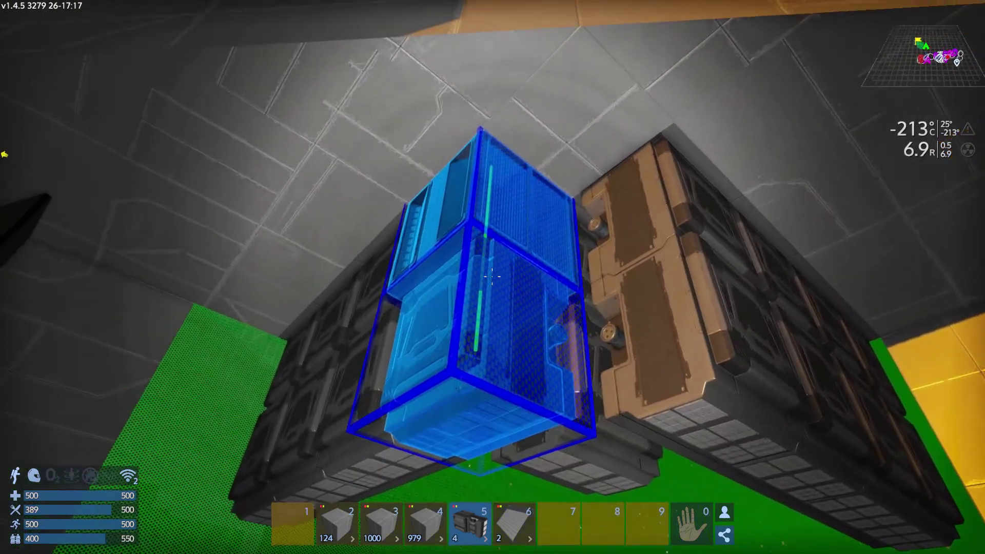
right_click(492, 277)
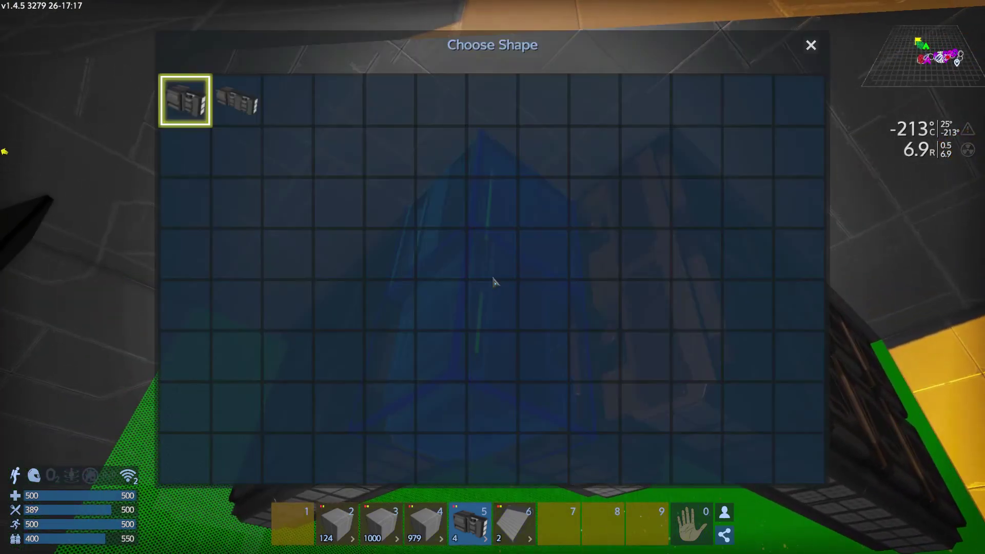
left_click(237, 99)
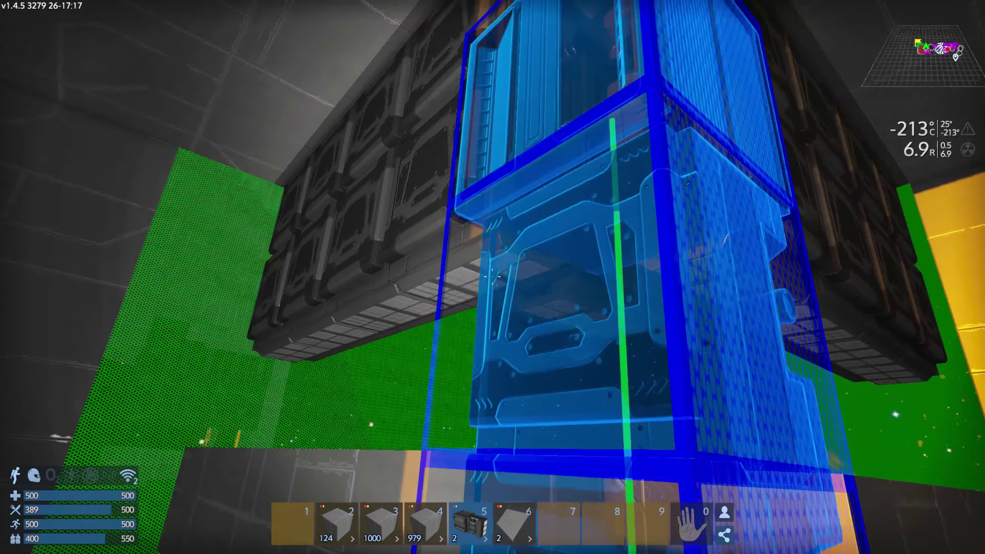
left_click(492, 277)
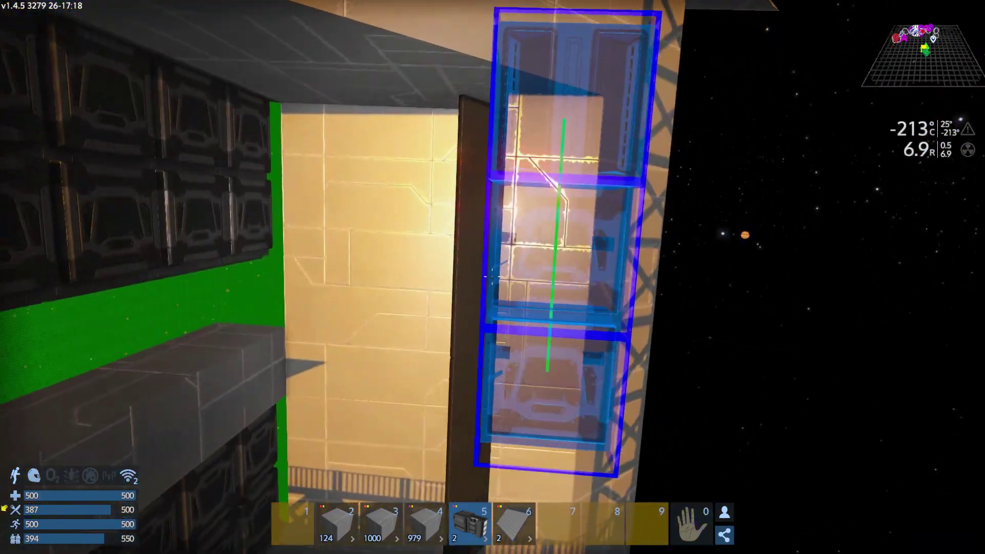
- Equip the Multi Tool in Retrieve Blocks mode, aimed at the combat steel ledge
key("9")
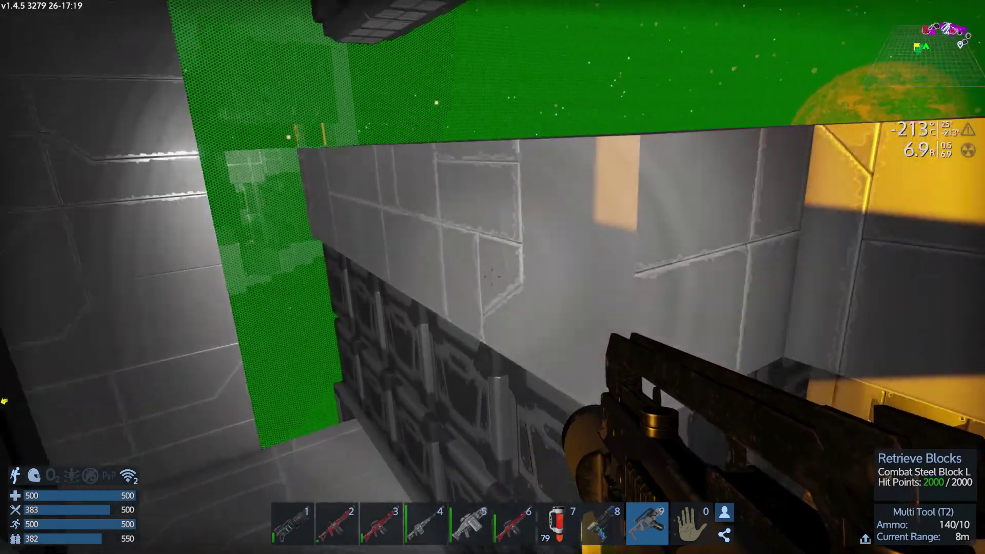
- Retrieve all the gray combat steel blocks from the ledge into the inventory
left_click(493, 277)
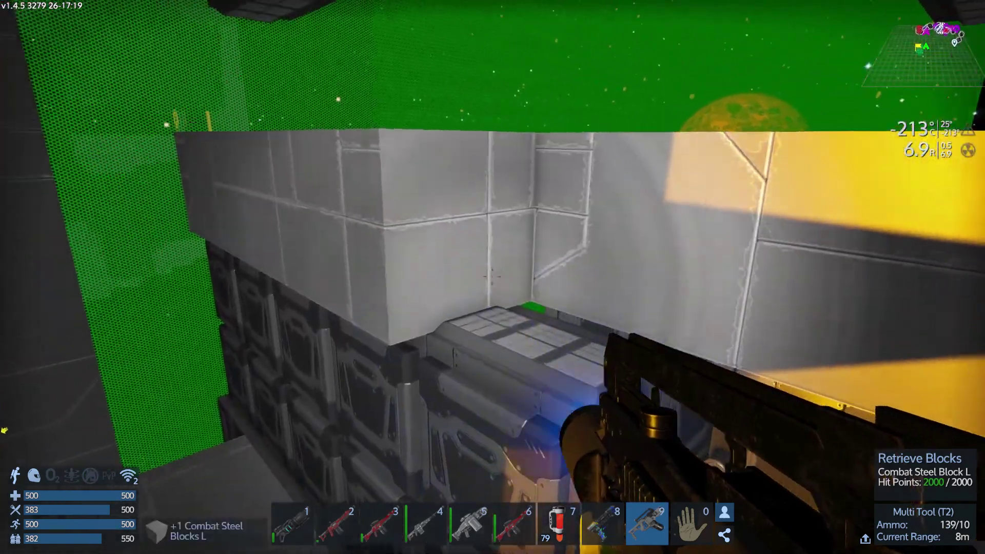
left_click(492, 277)
left_click(493, 277)
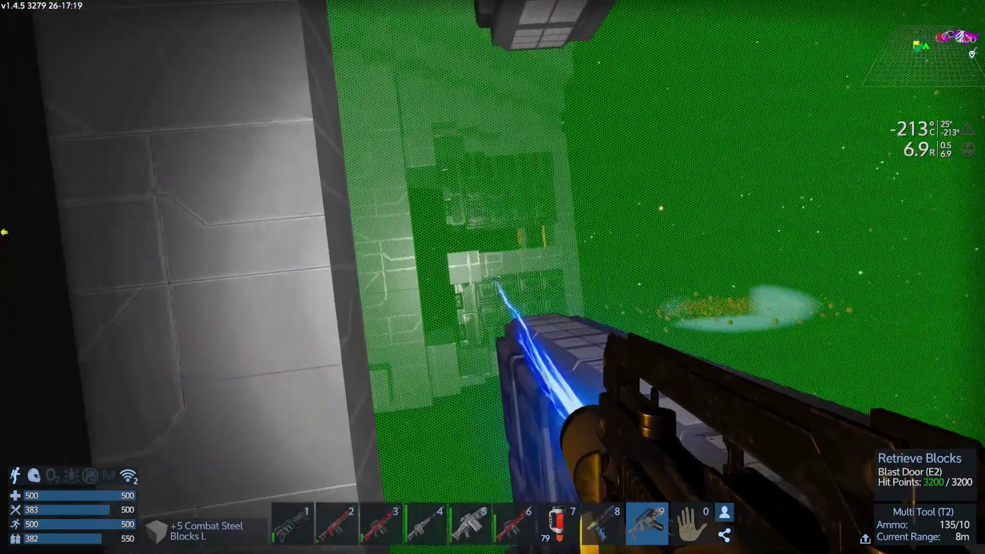
left_click(493, 278)
left_click(492, 276)
left_click(492, 278)
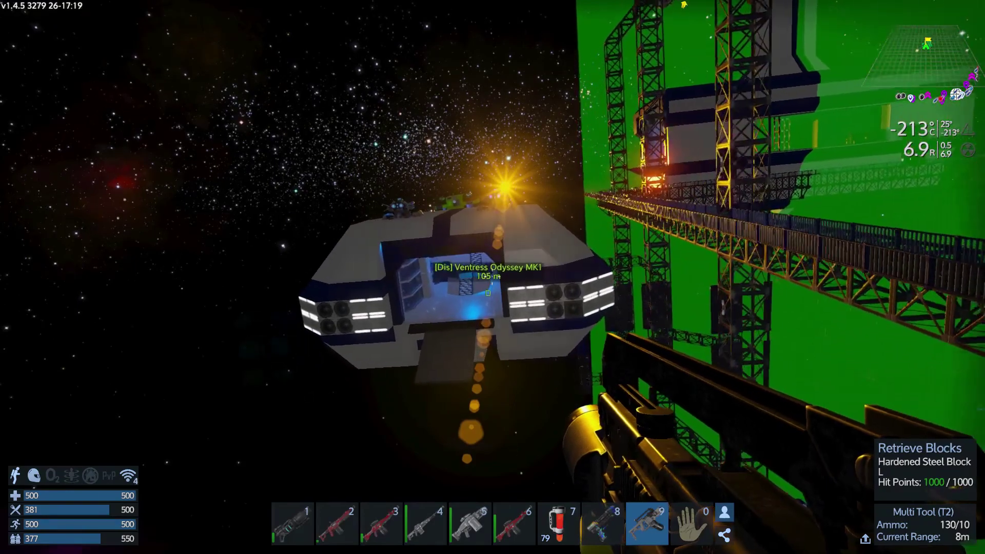
- Show the Ventress Odyssey MK1 container's inventory in container storage
key("F4")
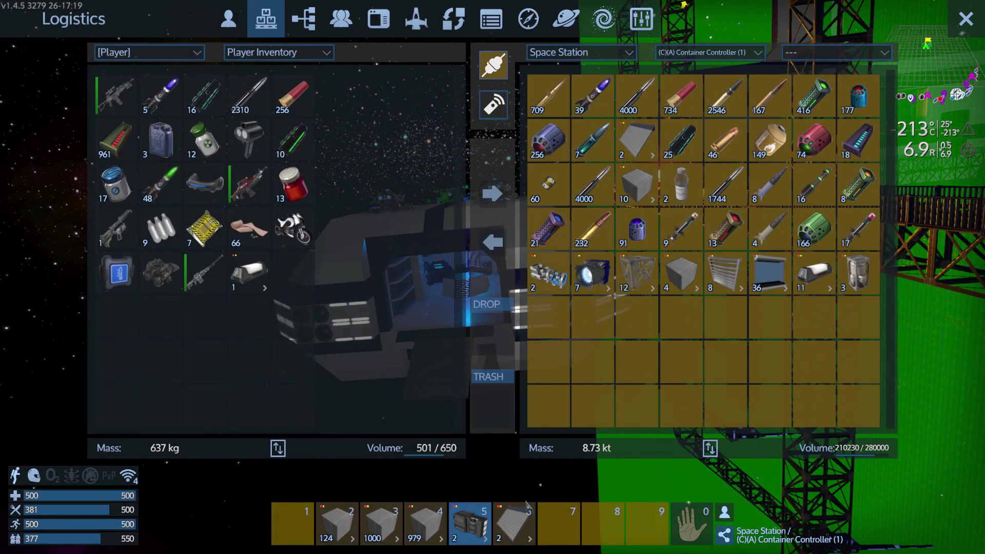
left_click(581, 51)
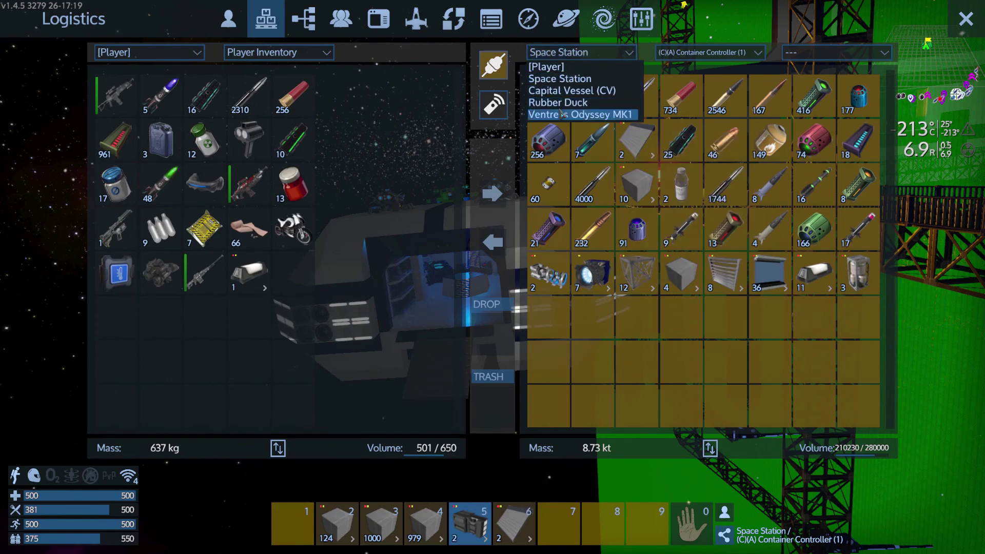
left_click(573, 113)
- Queue six Blast Door Blocks in the Advanced Constructor and return to the game
left_click(493, 103)
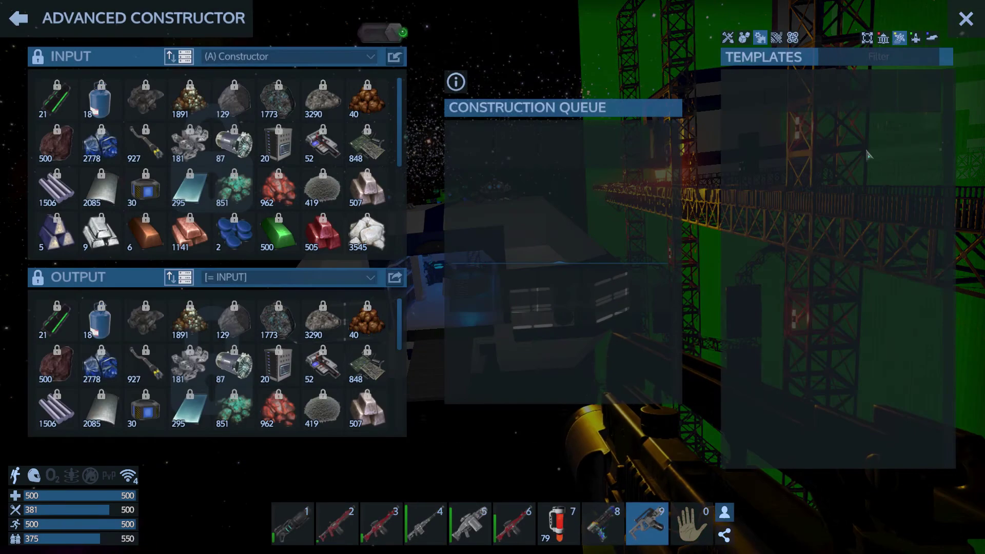
left_click(775, 37)
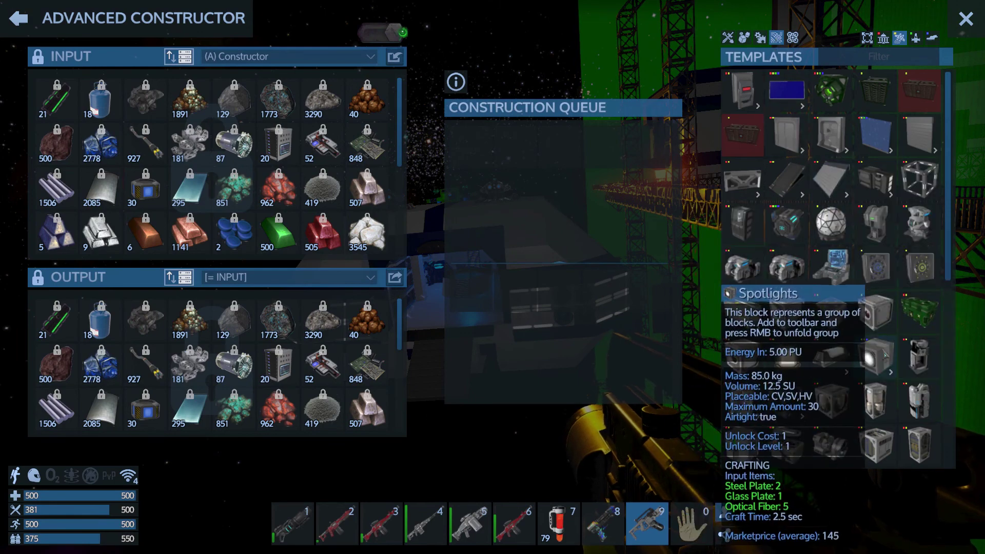
scroll(886, 373, "down", 2)
scroll(886, 373, "down", 1)
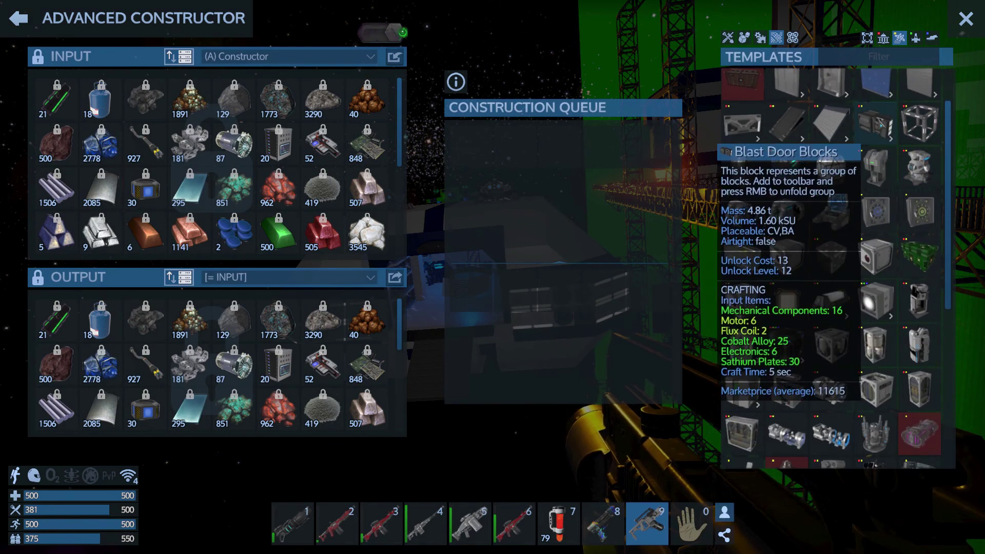
left_click(877, 124)
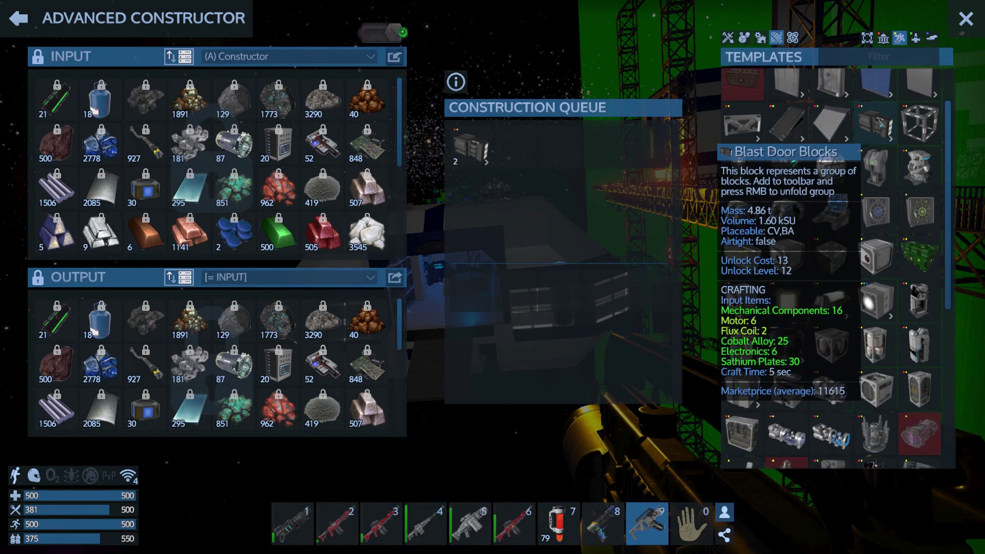
left_click(877, 124)
left_click(877, 123)
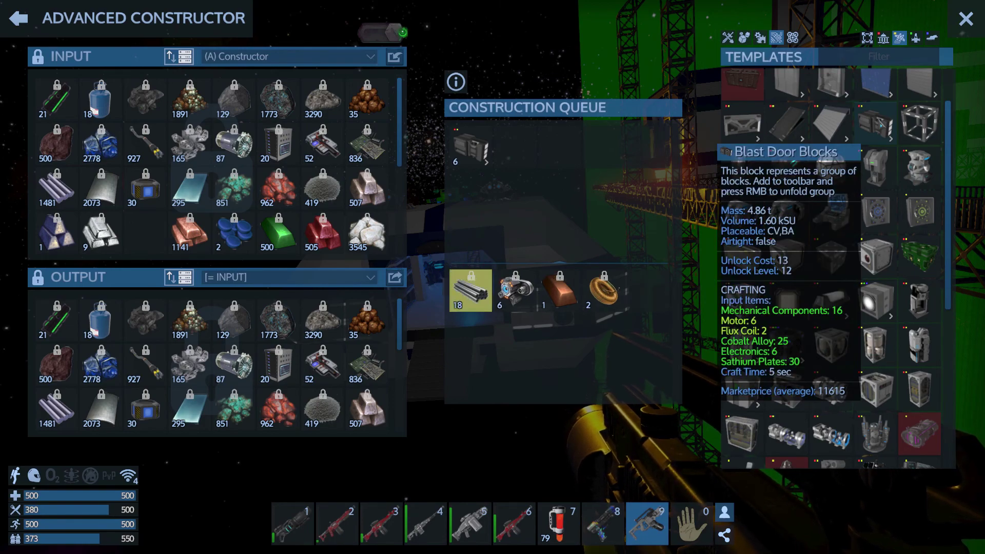
key("Escape")
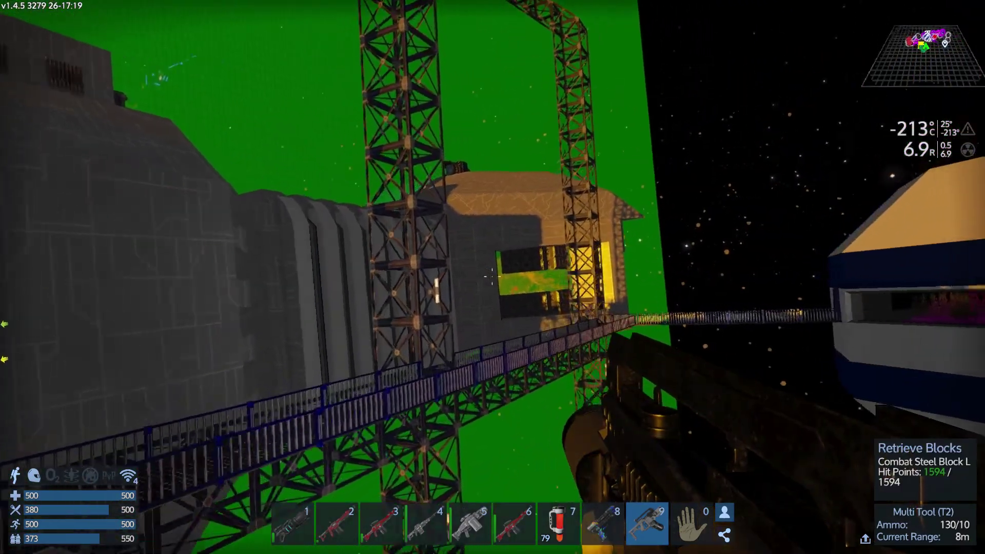
- Switch the hotbar to building blocks, equip the slot 2 steel cube, and fly toward the hangar
key("Tab")
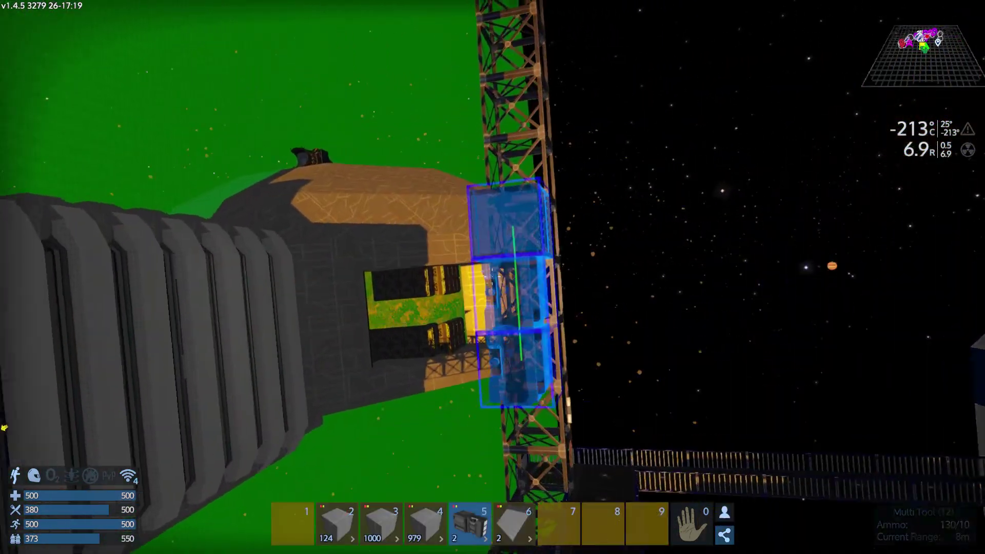
key("1")
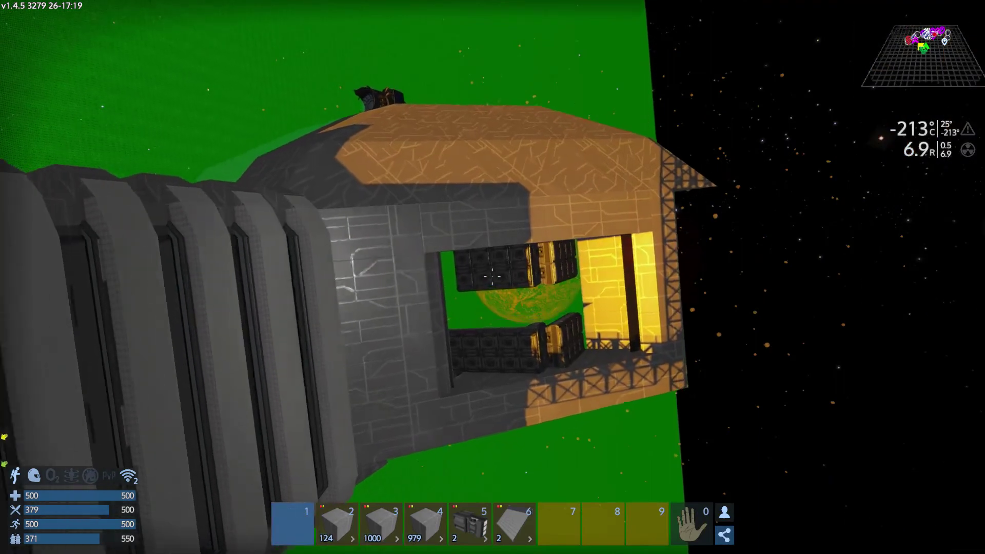
key("2")
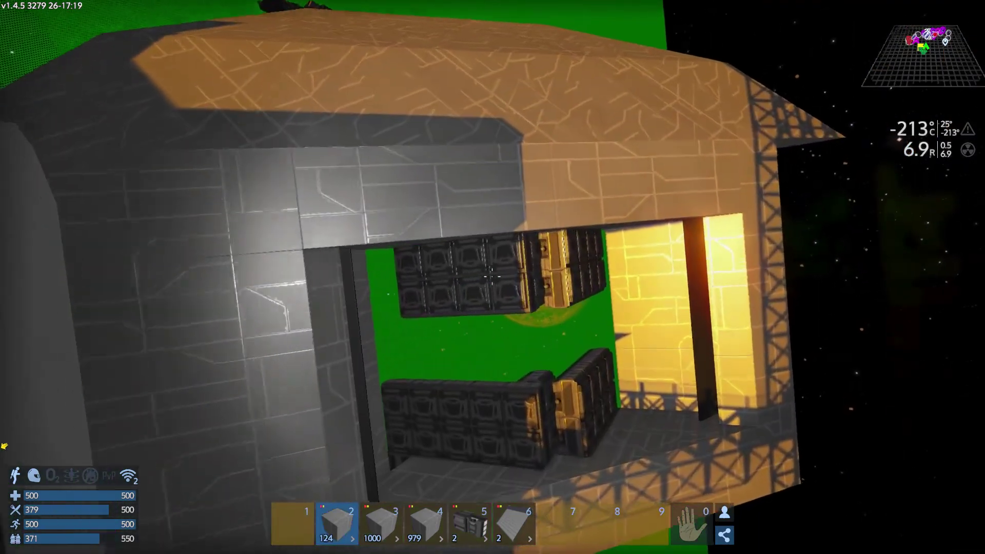
key("w")
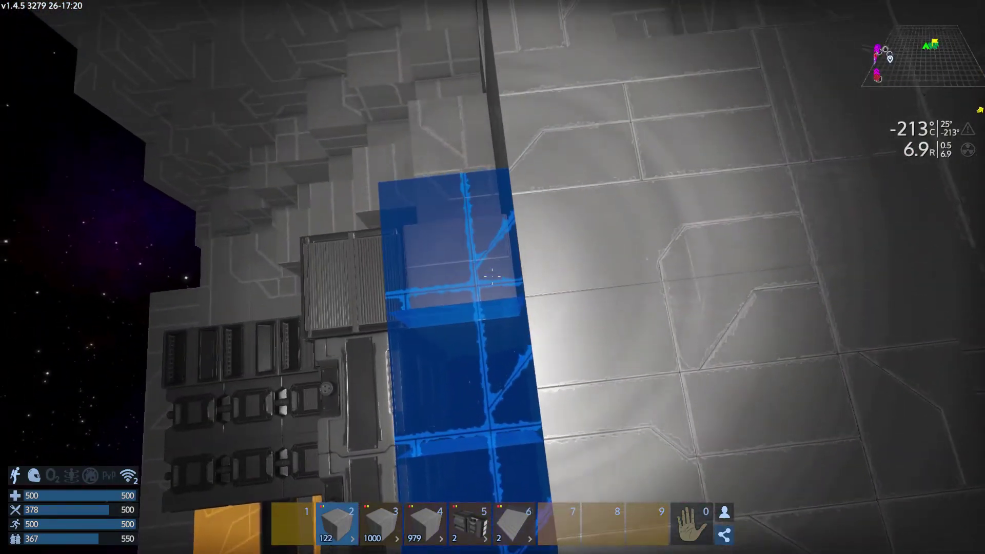
- Add a row of steel cubes to the side block and a three-block blast door section on the wall
left_click(492, 277)
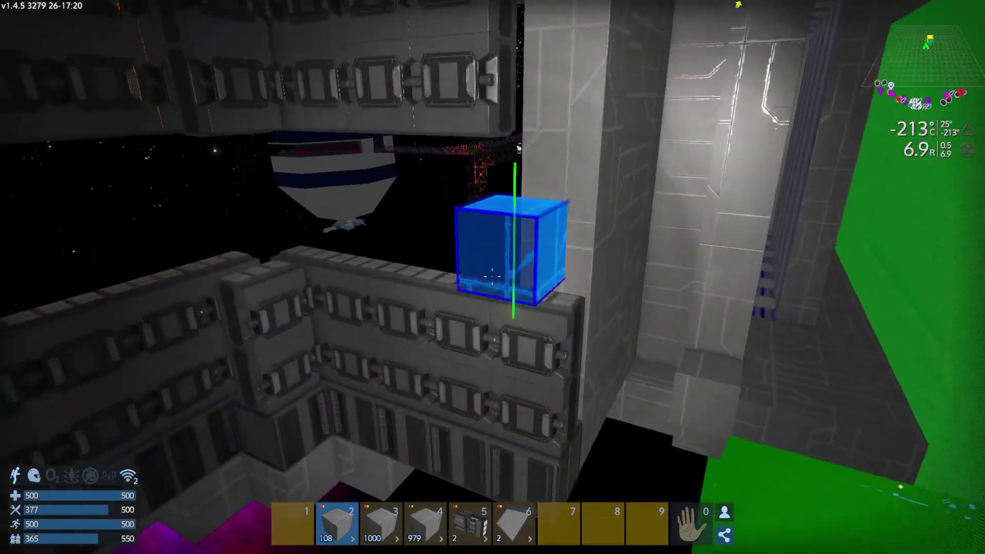
key("5")
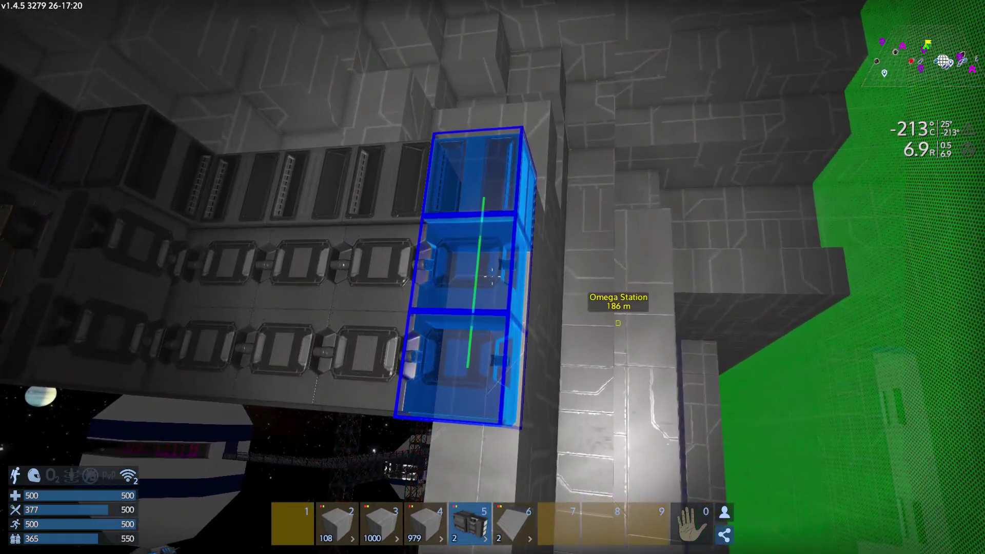
left_click(493, 277)
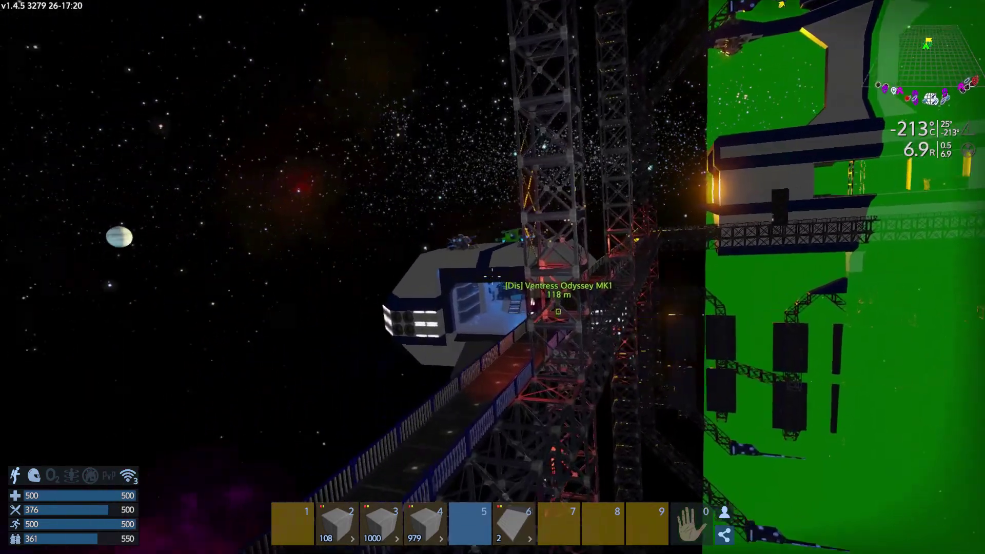
- Open the Advanced Constructor from the ship's Logistics screen, with nine blast door blocks queued
key("F4")
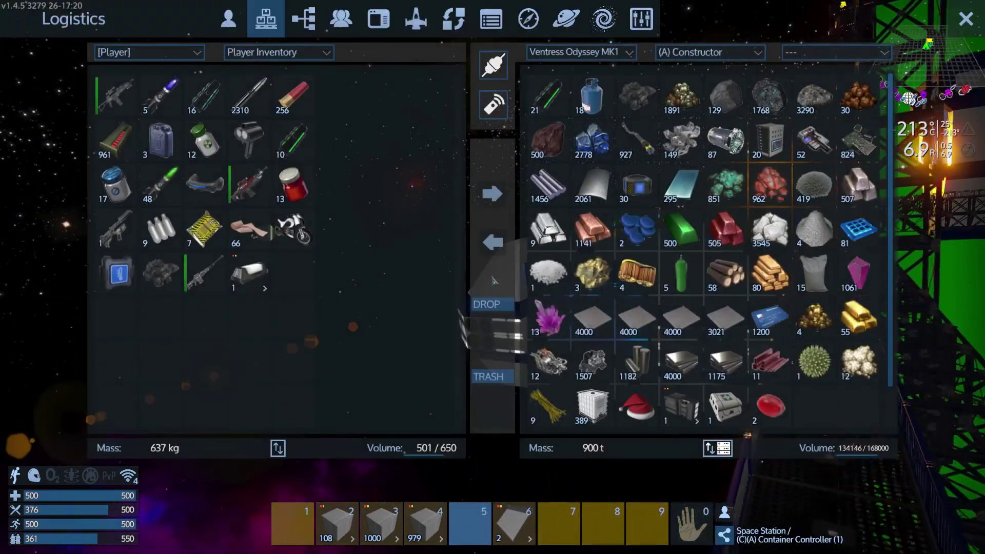
left_click(583, 92)
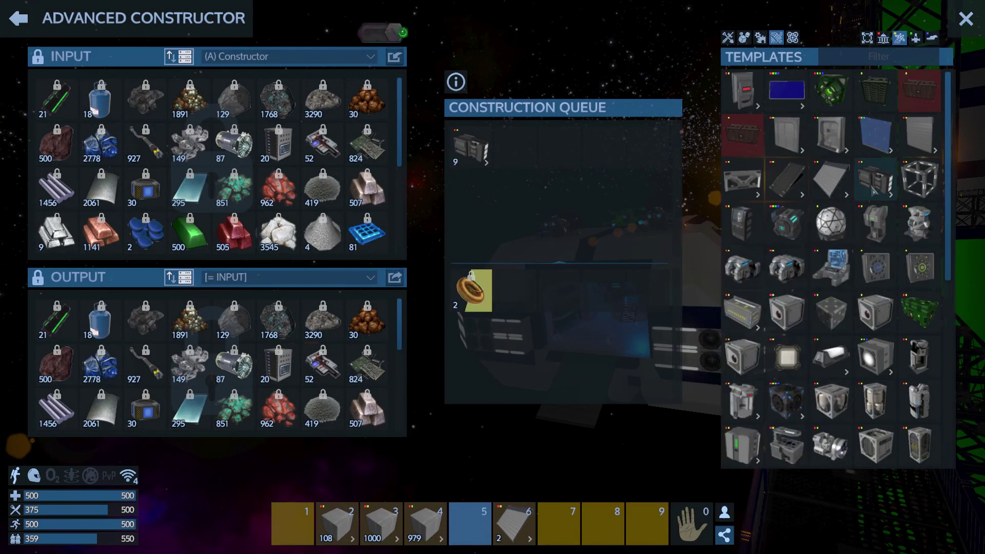
- Close the constructor and fly past the tower through the hangar opening, viewing the blast doors
key("Escape")
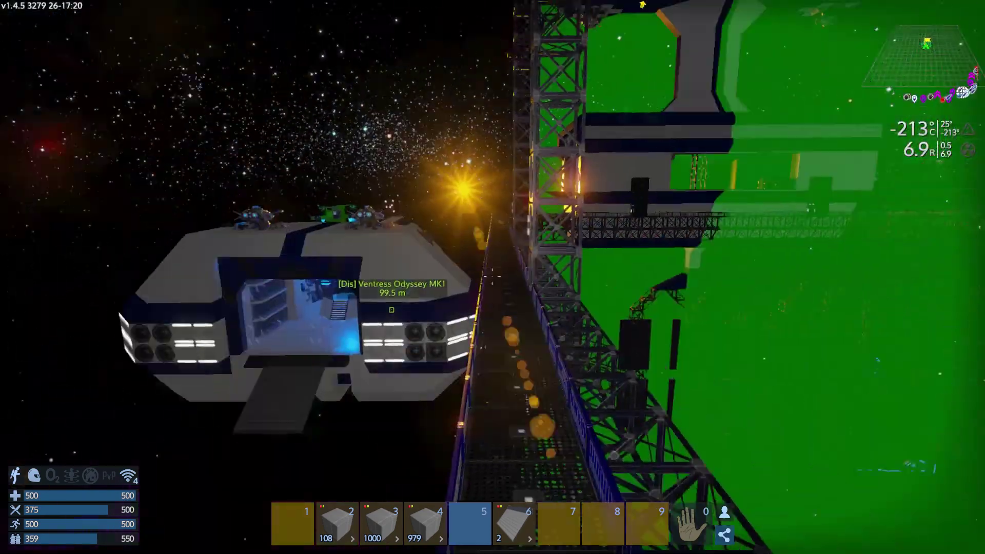
key("w")
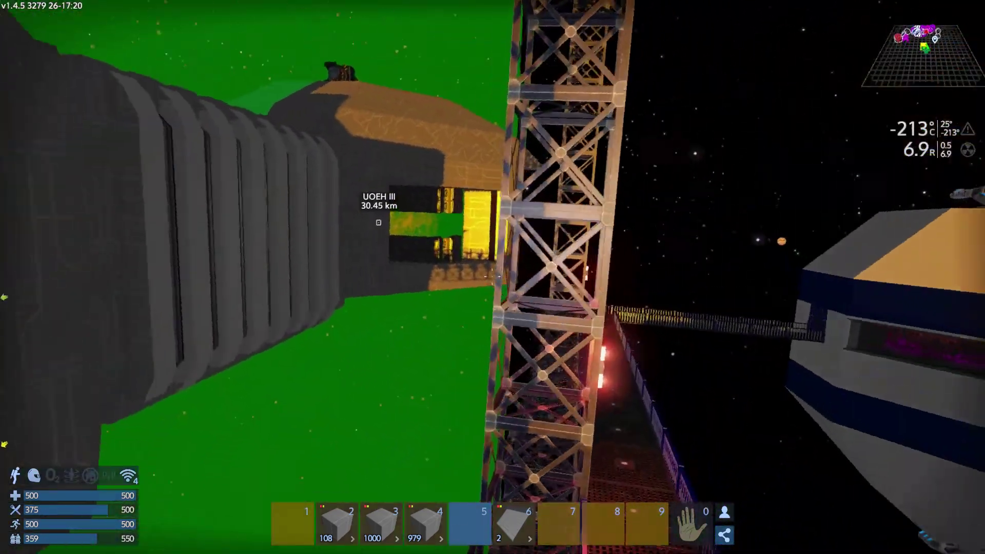
key("w")
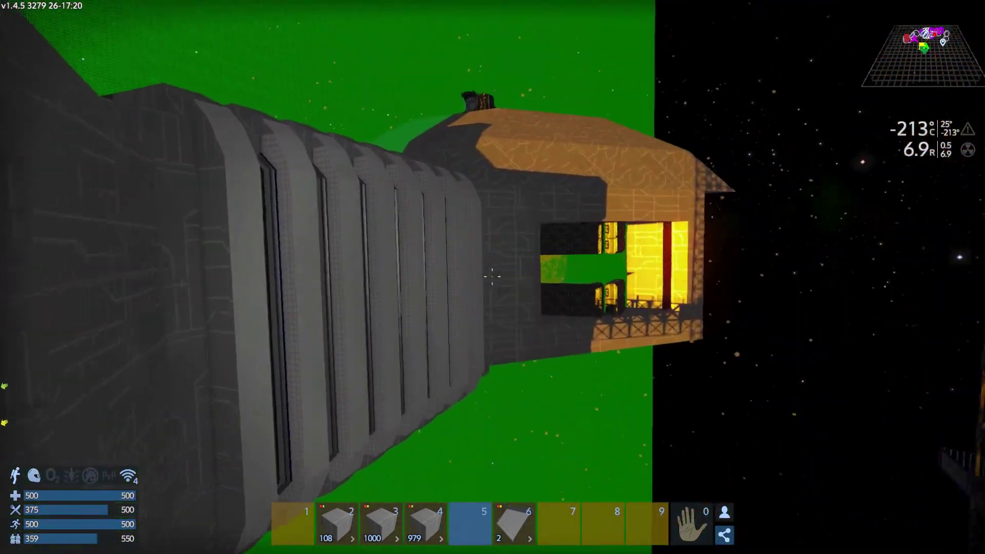
key("w")
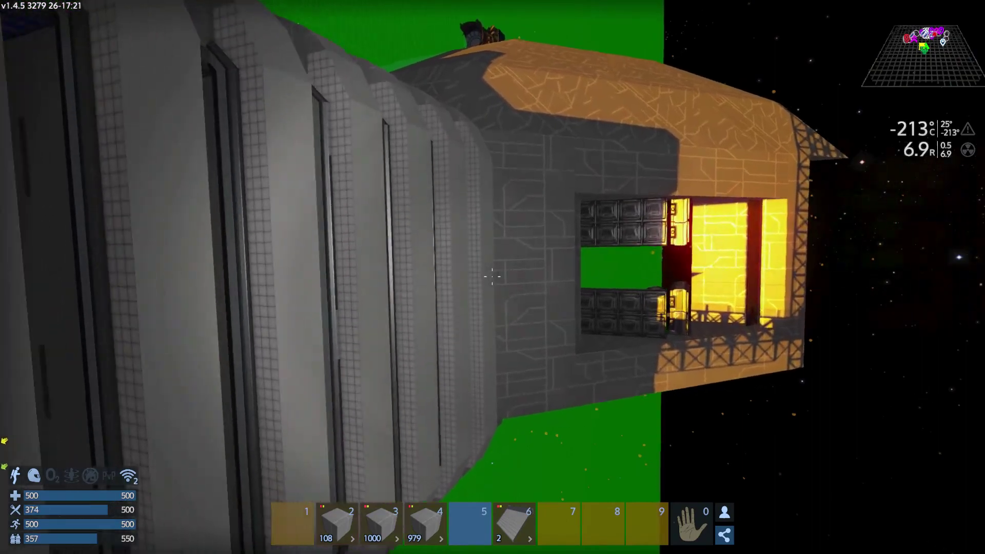
key("w")
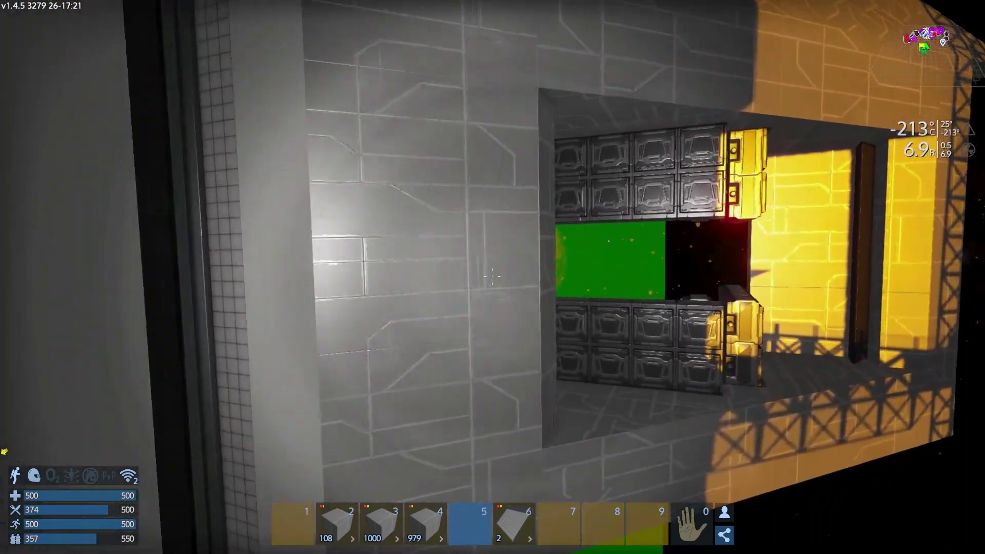
key("w")
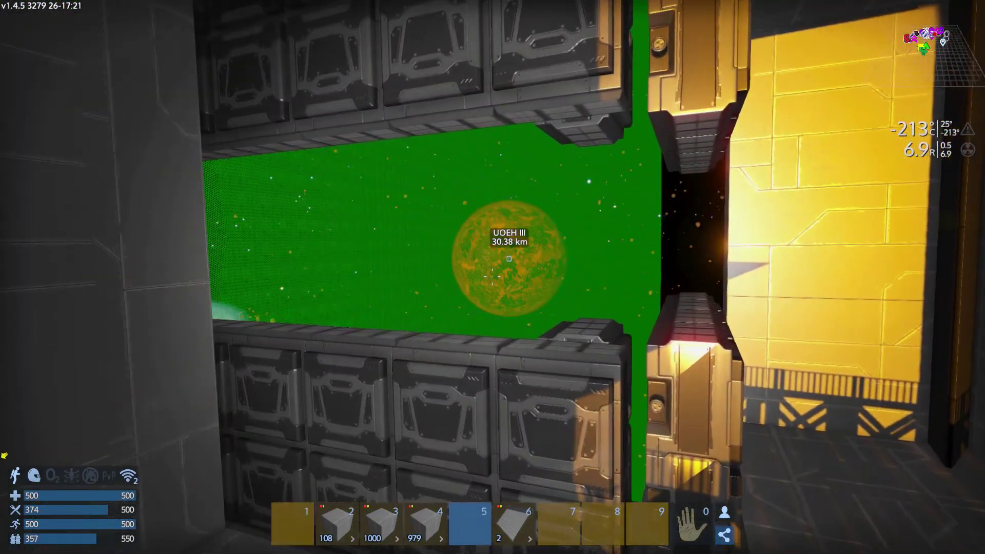
key("w")
key("w")
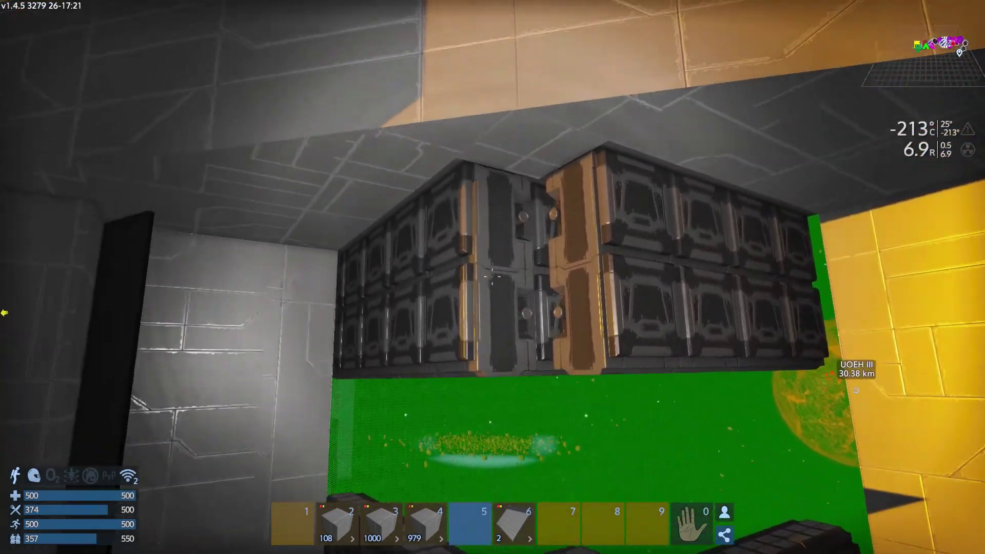
key("w")
- Fly along and above the hull to inspect the side block wall and station
key("a")
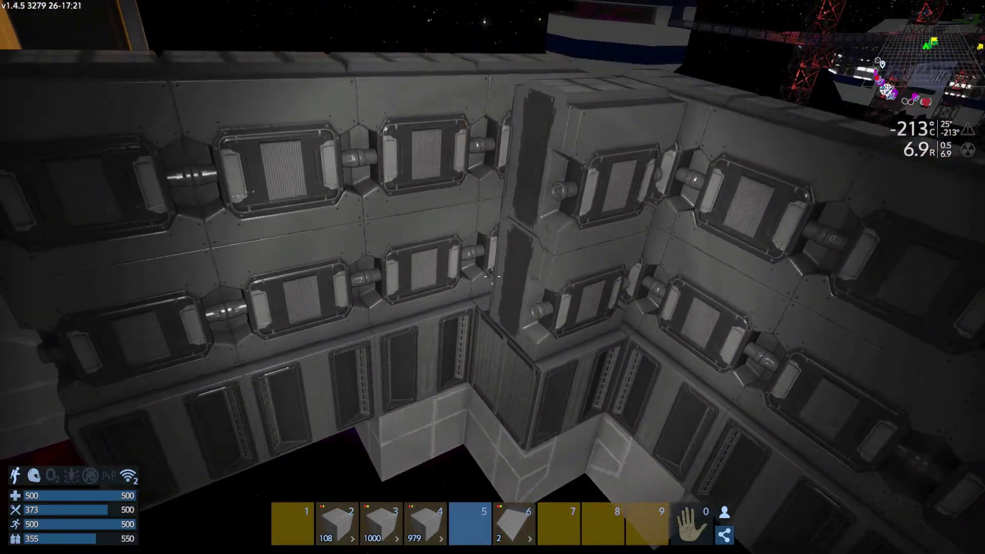
key("w")
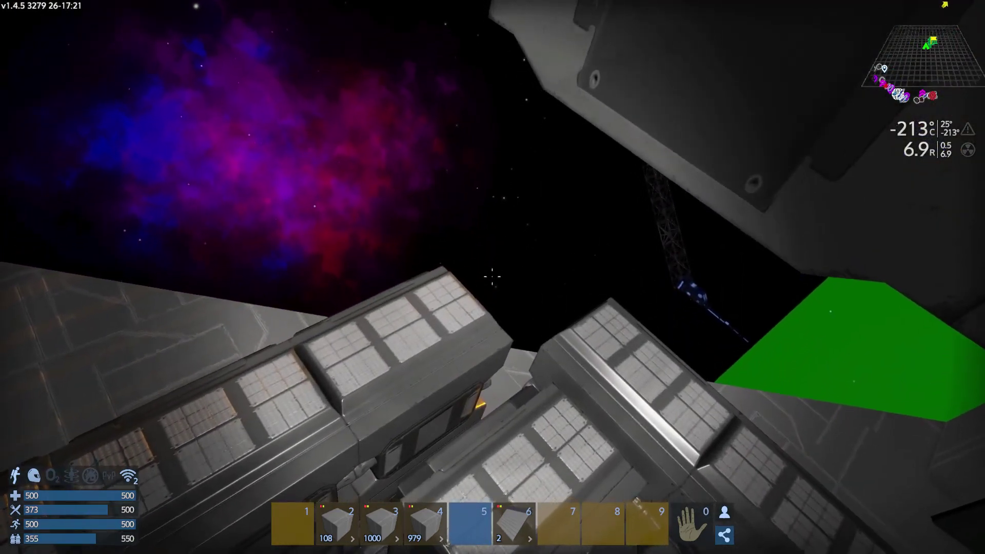
key("w")
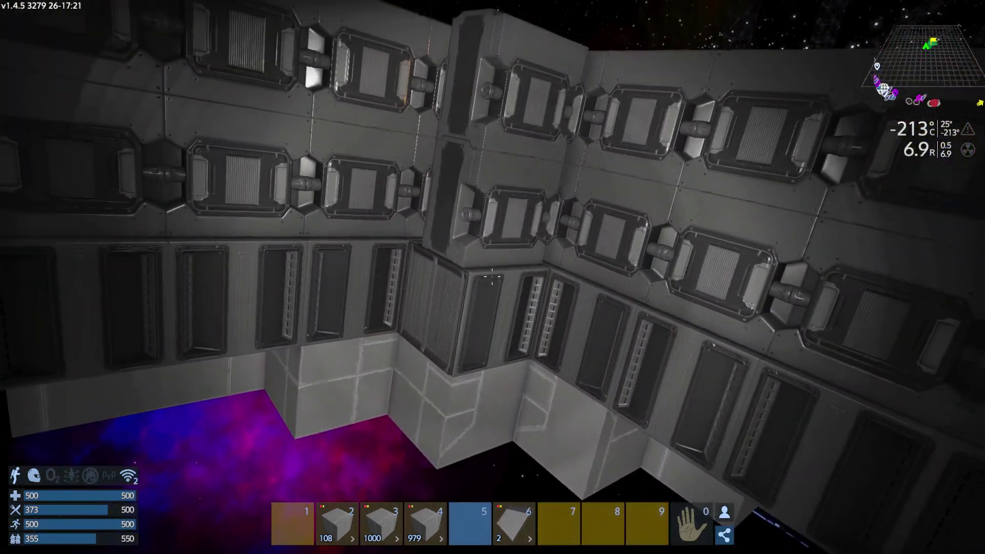
key("space")
key("space")
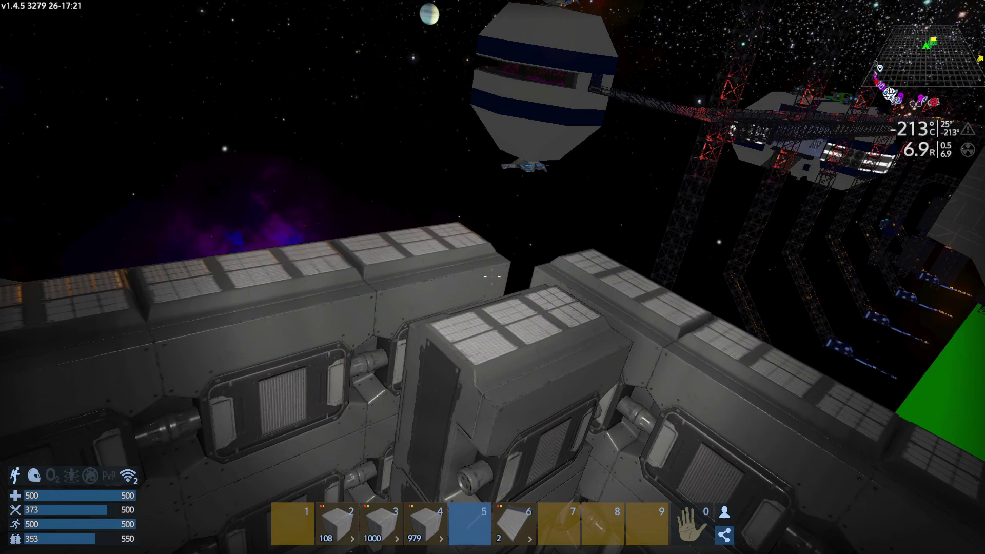
key("w")
key("w")
key("1")
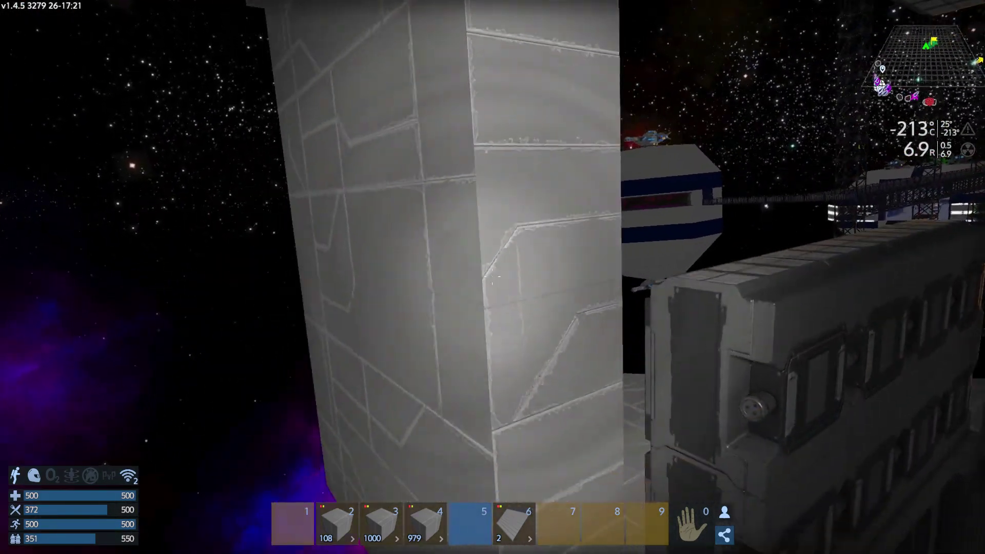
- Select the steel cube block and line it up against the side block's inner wall
key("2")
key("s")
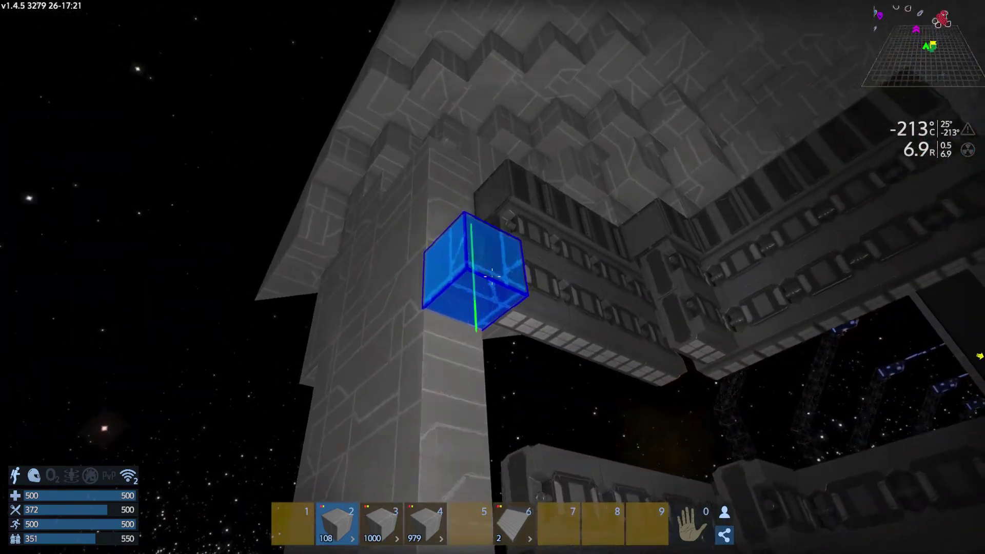
key("w")
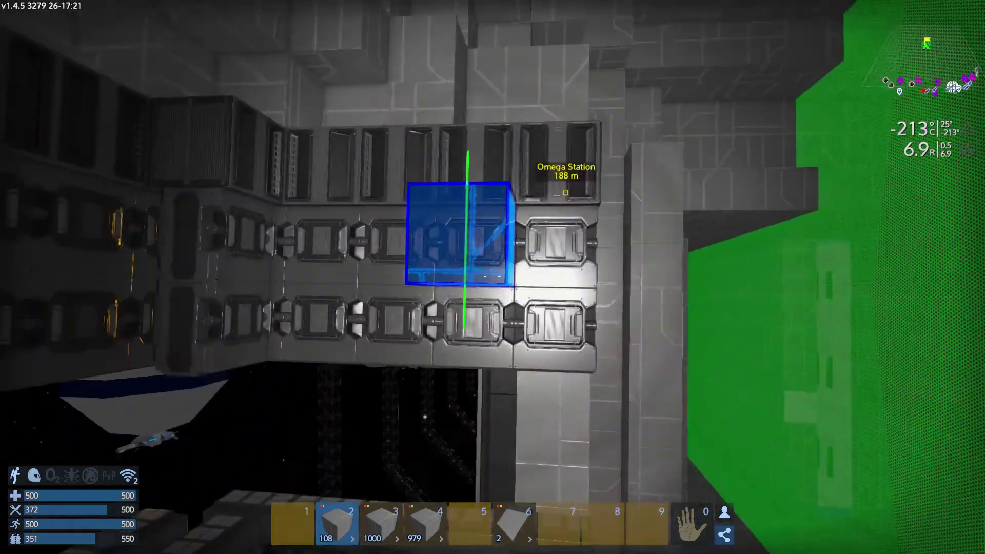
key("w")
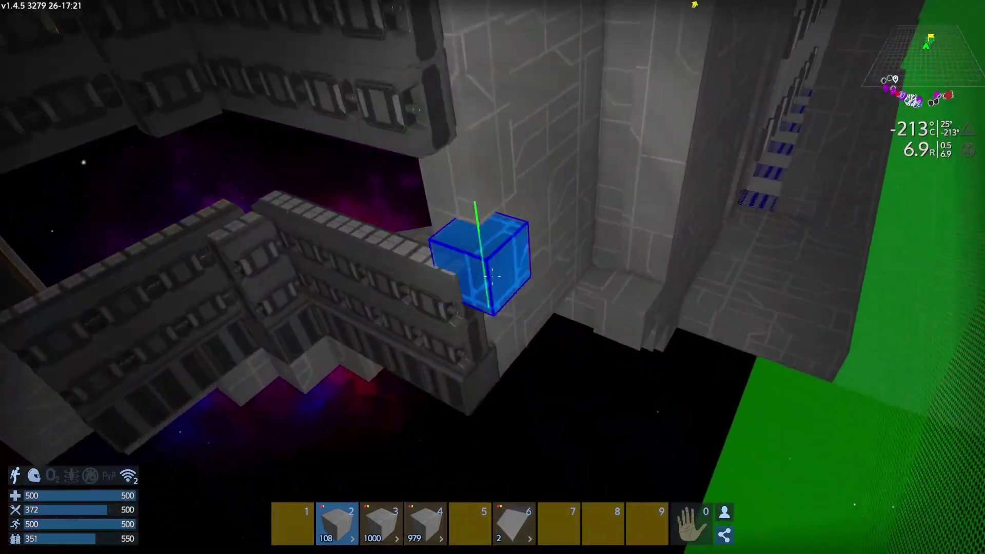
key("w")
key("w")
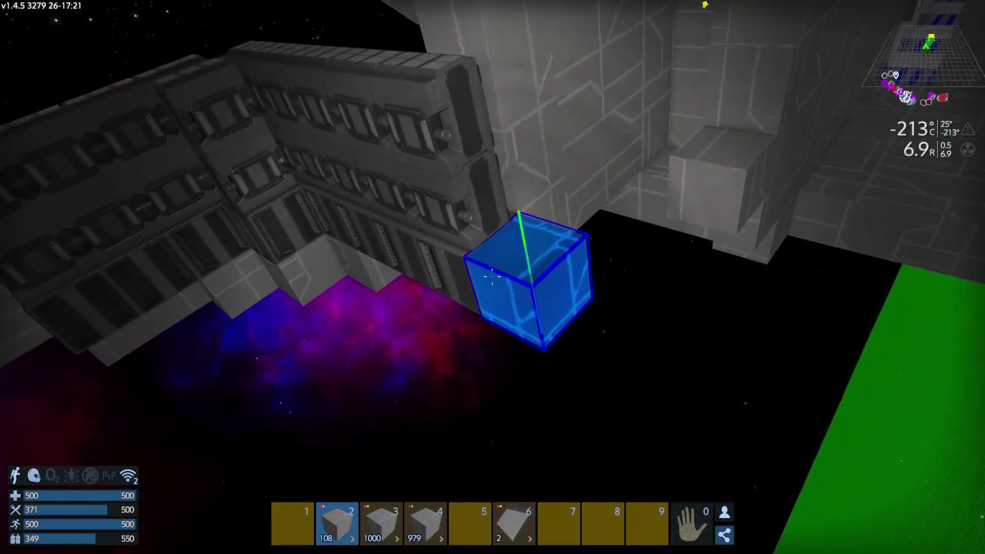
key("w")
key("w")
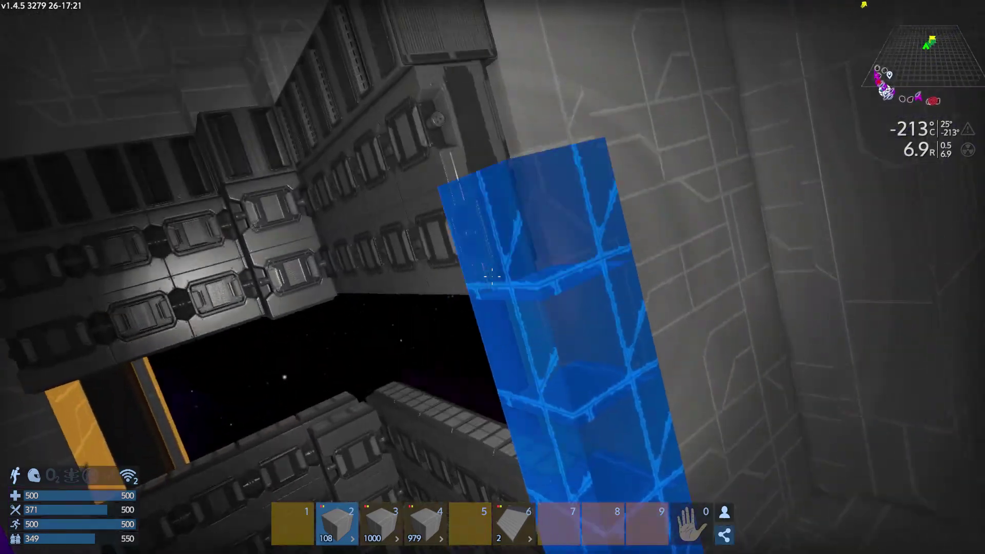
key("w")
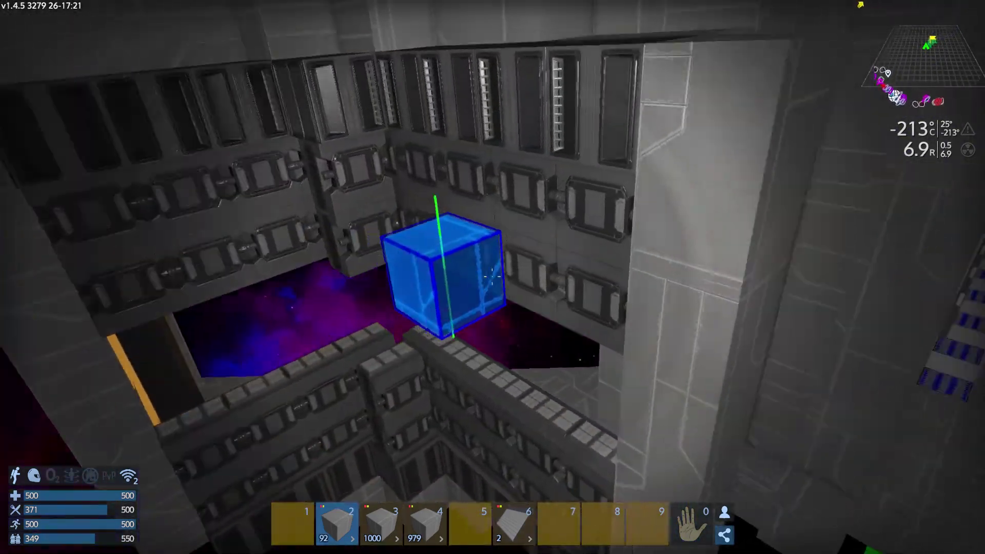
key("w")
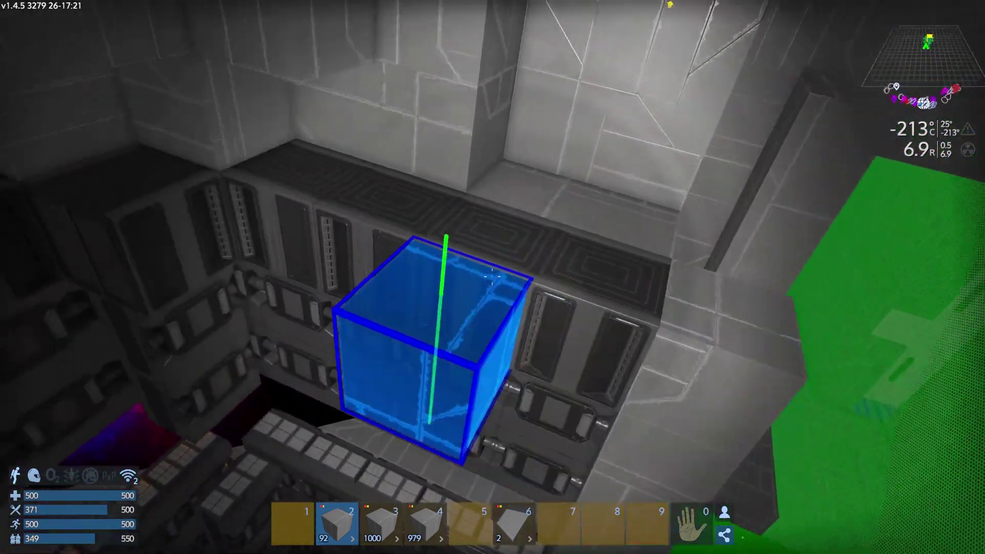
key("w")
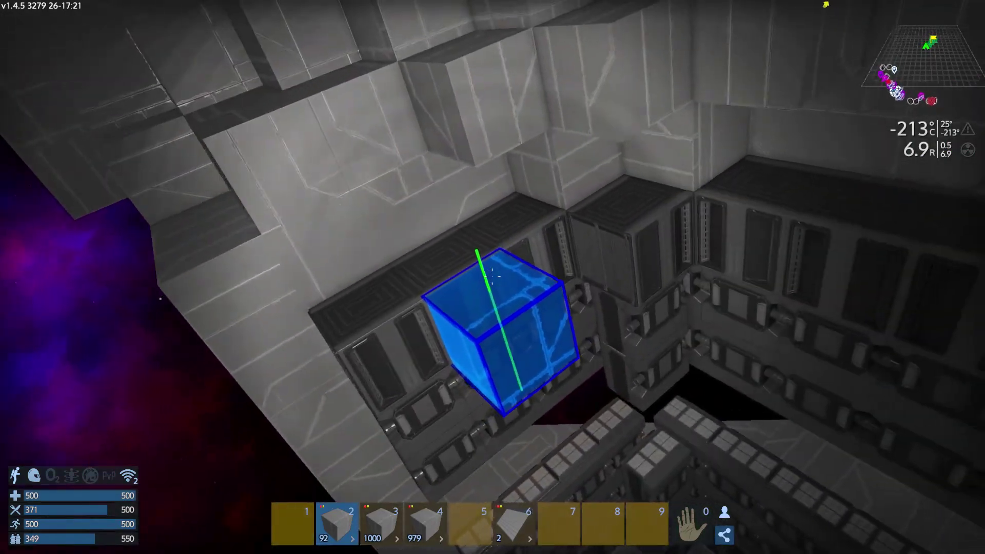
key("w")
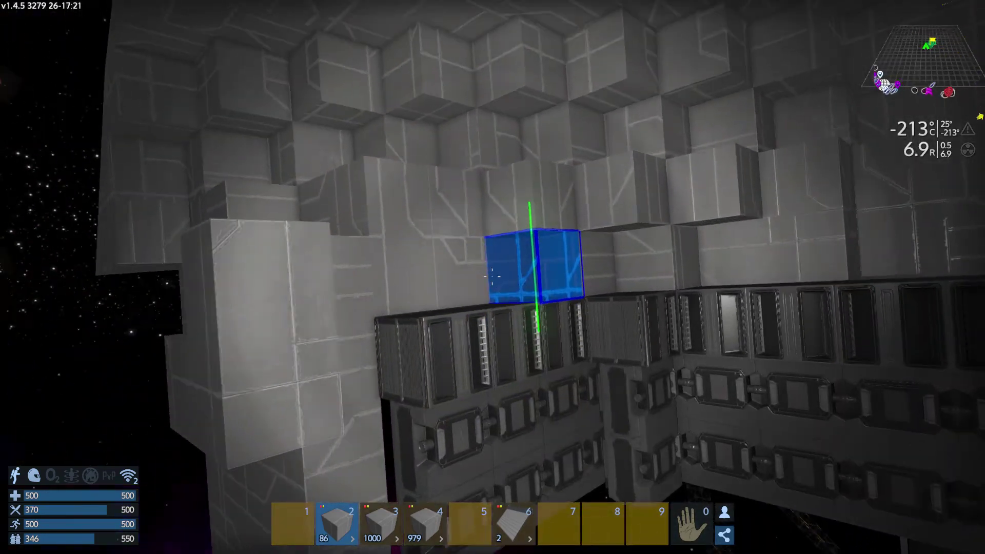
- Fill the panelled wall top, edge and ledge with rows of steel blocks, including an eight-block row
left_click_drag(493, 275, 492, 276)
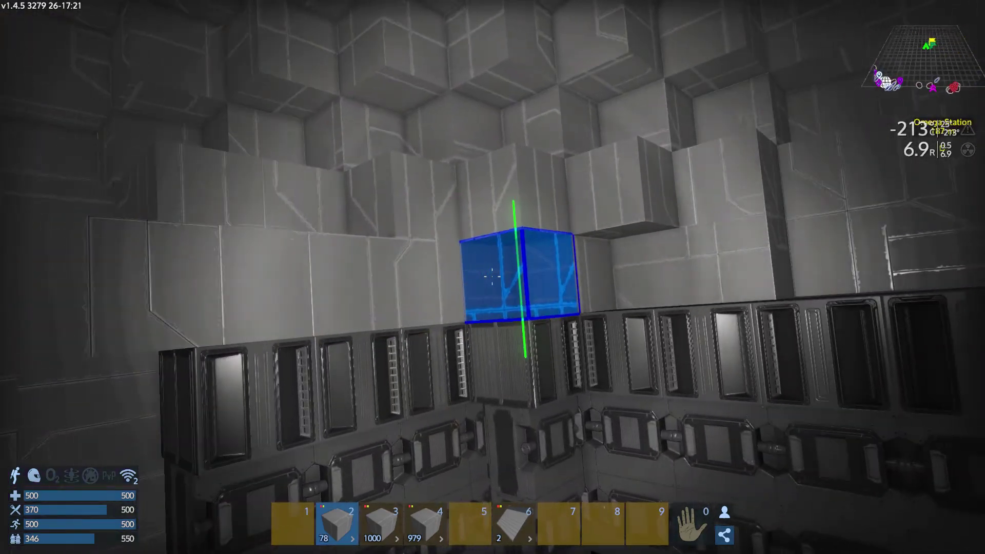
left_click(492, 275)
left_click(492, 275)
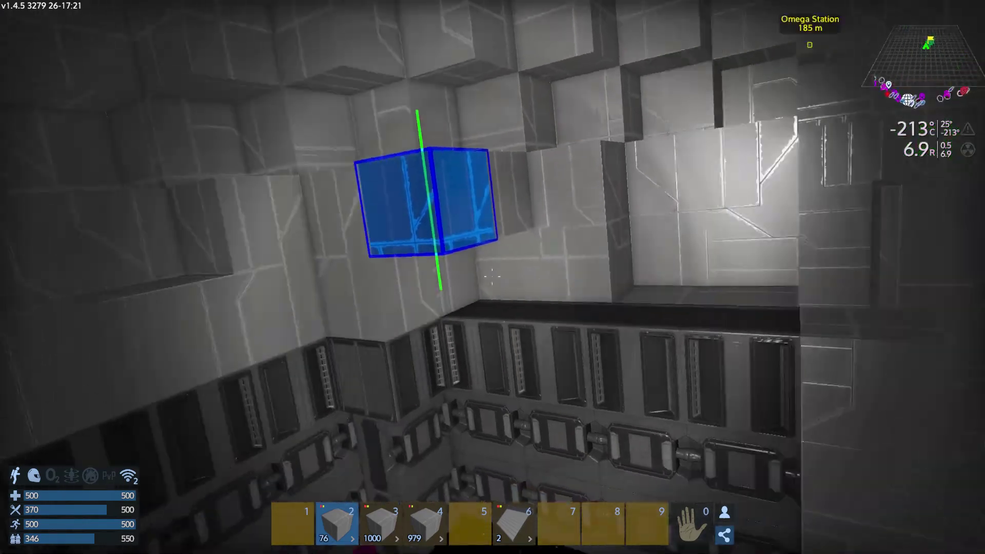
left_click_drag(492, 275, 493, 276)
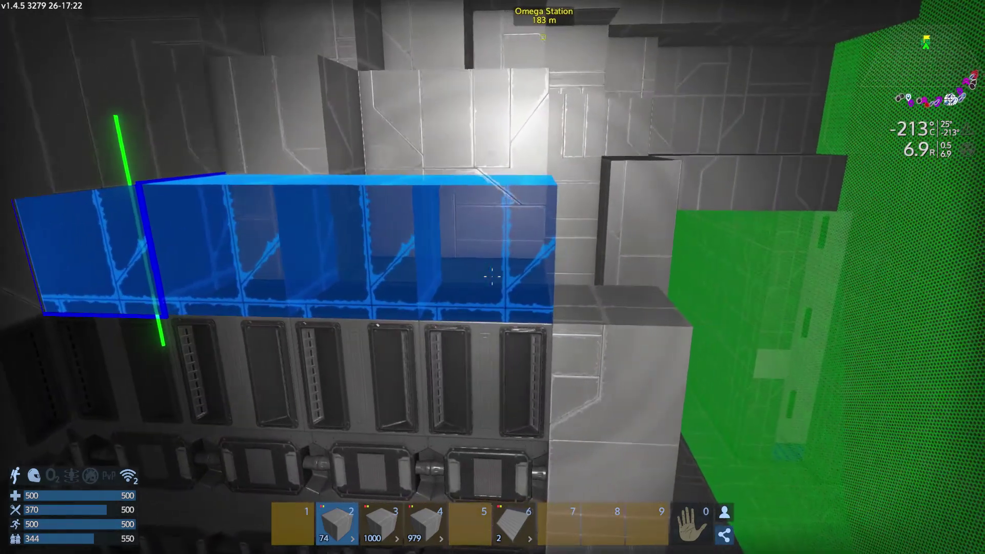
left_click_drag(492, 276, 492, 276)
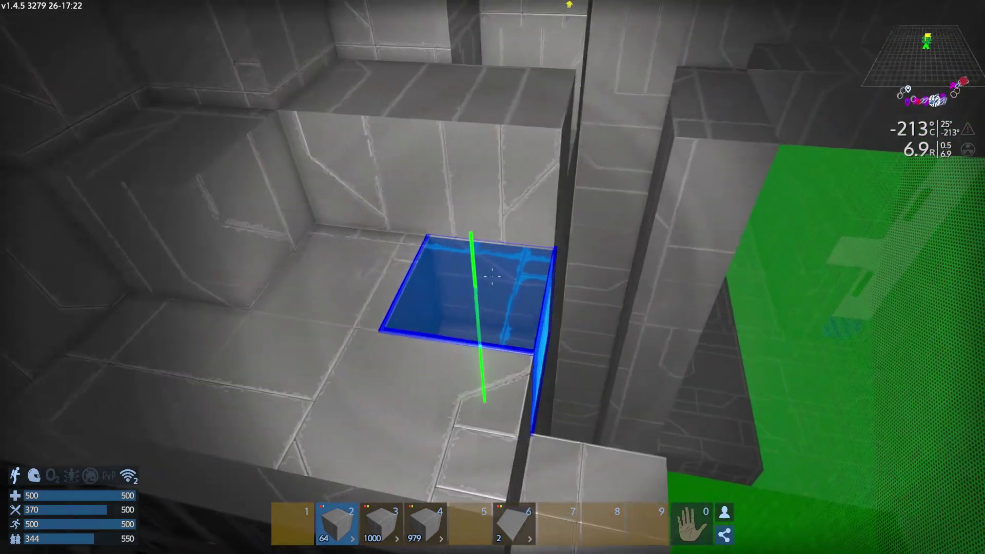
left_click(492, 276)
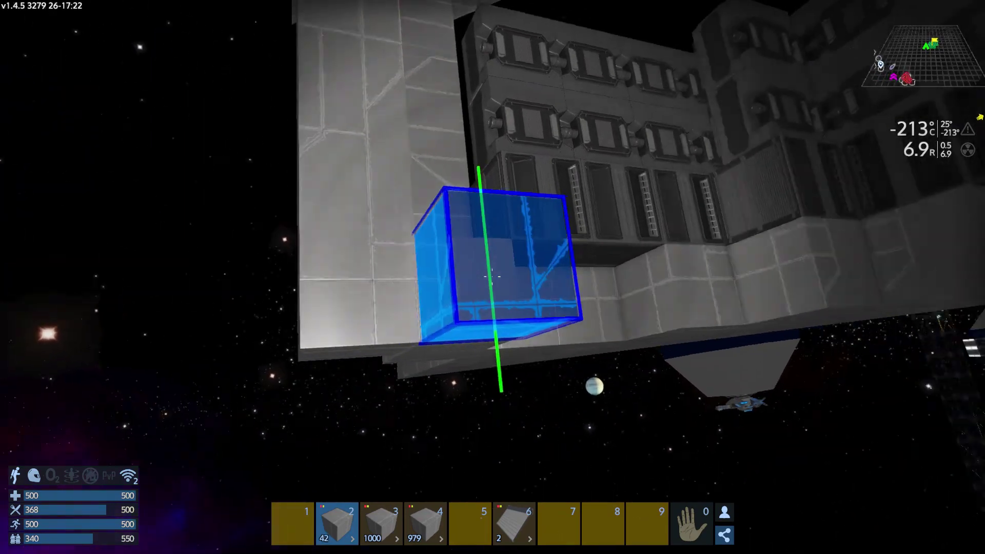
- Fill the gaps under the side wall and along the hangar floor edge with steel blocks
left_click(492, 277)
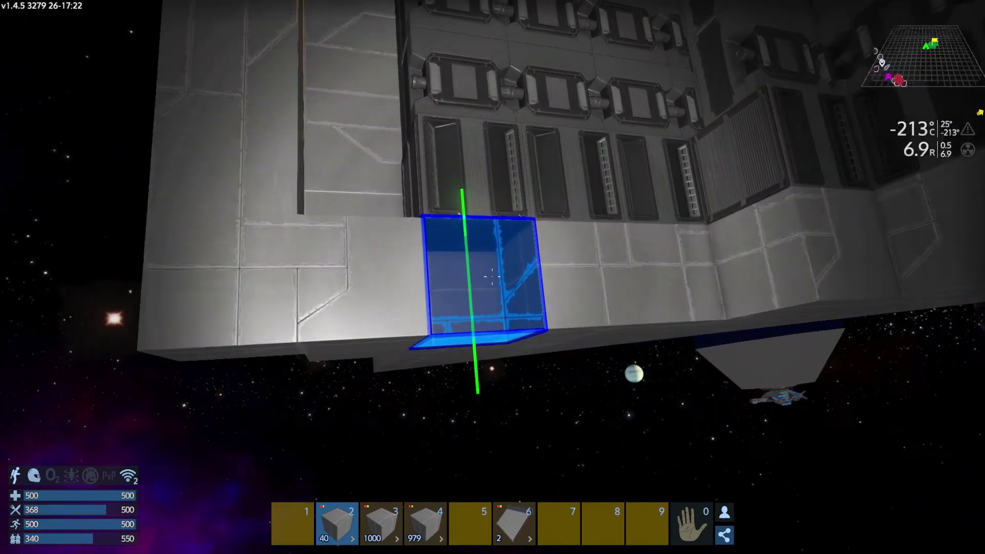
left_click(493, 277)
left_click(493, 276)
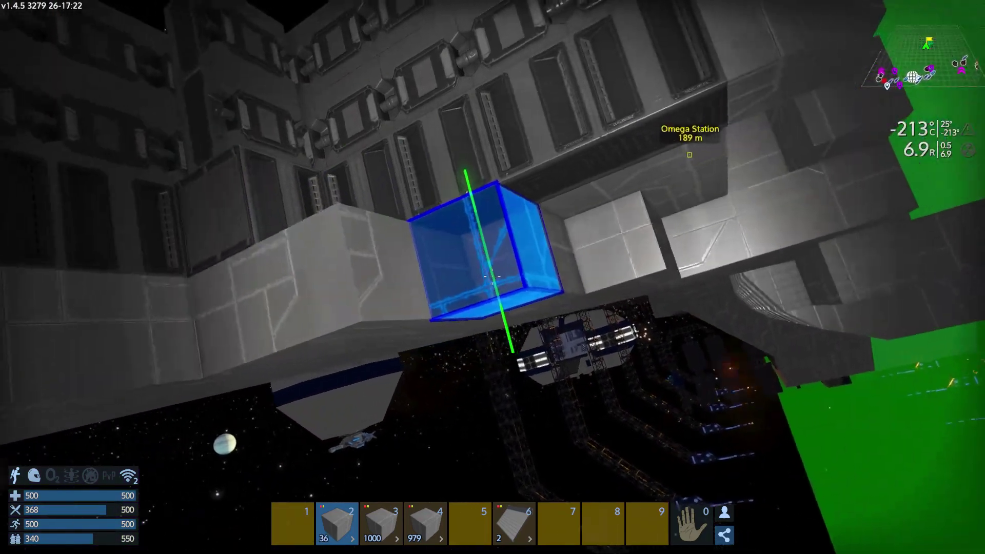
left_click(493, 277)
left_click(493, 277)
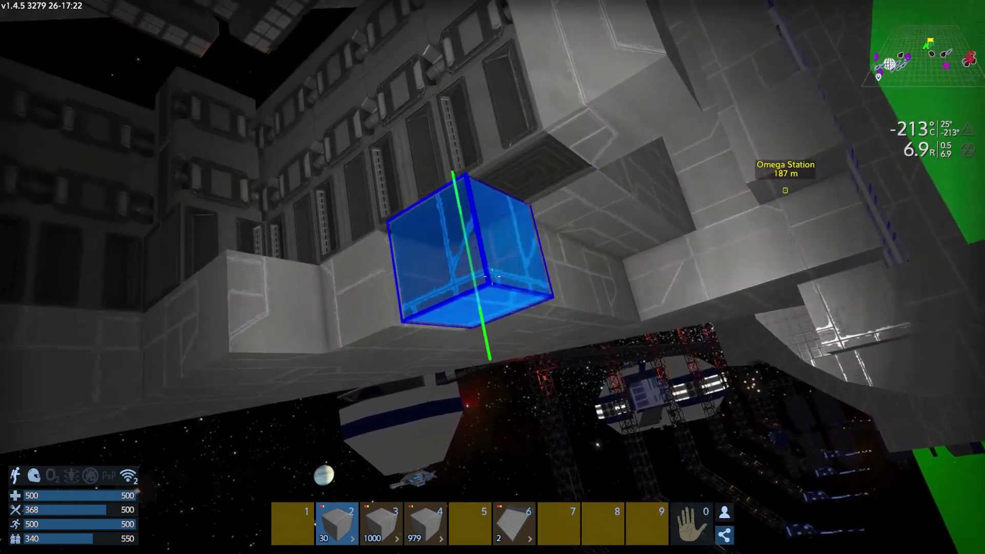
left_click(492, 277)
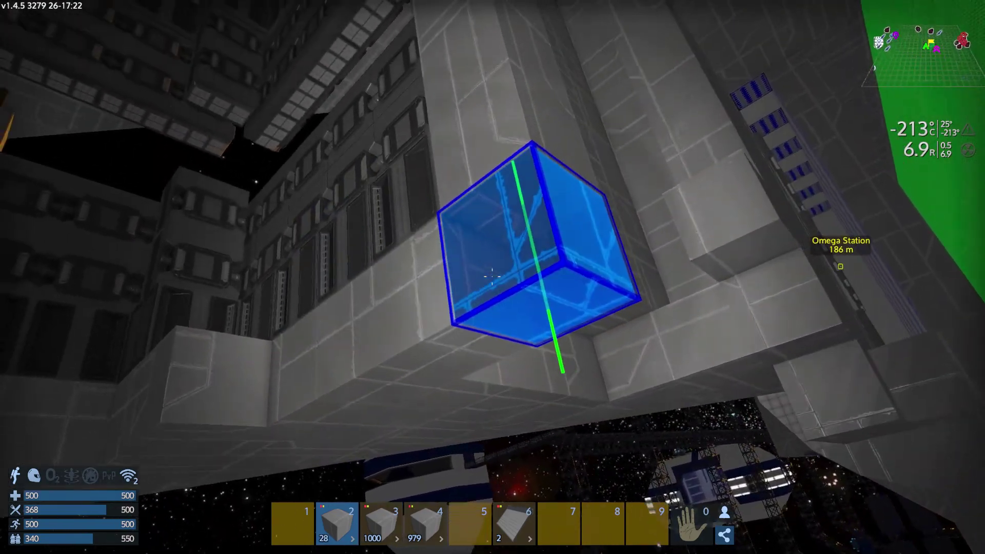
left_click(493, 277)
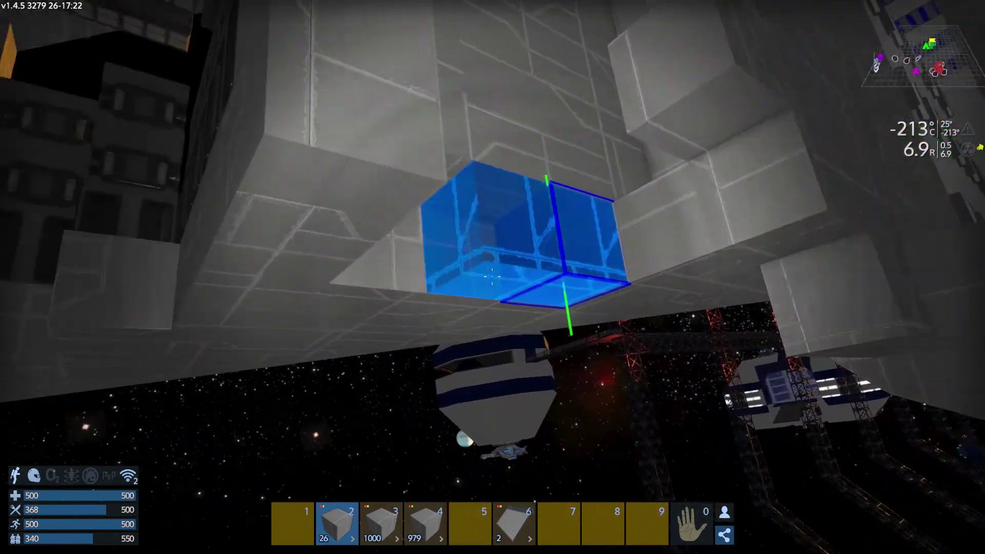
left_click(493, 277)
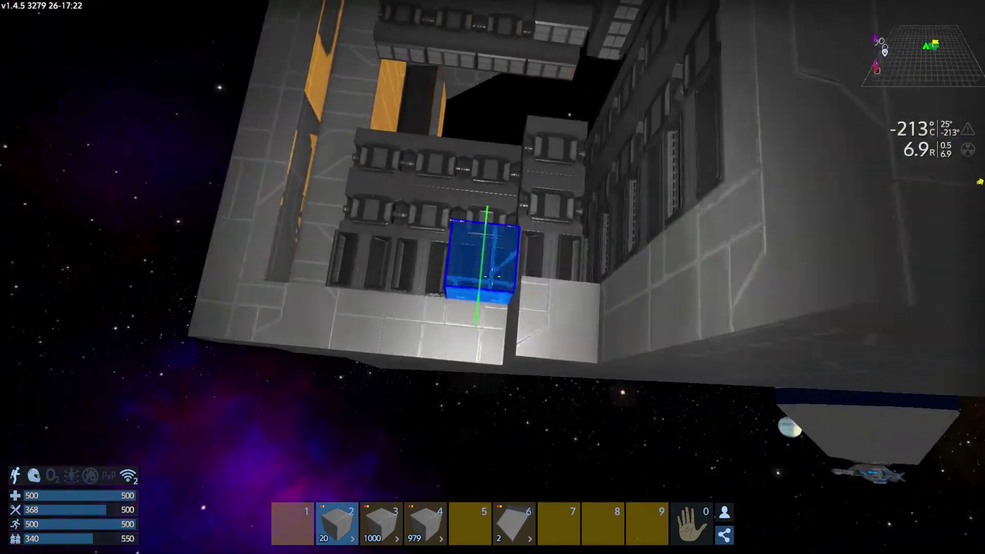
left_click(493, 276)
left_click(492, 277)
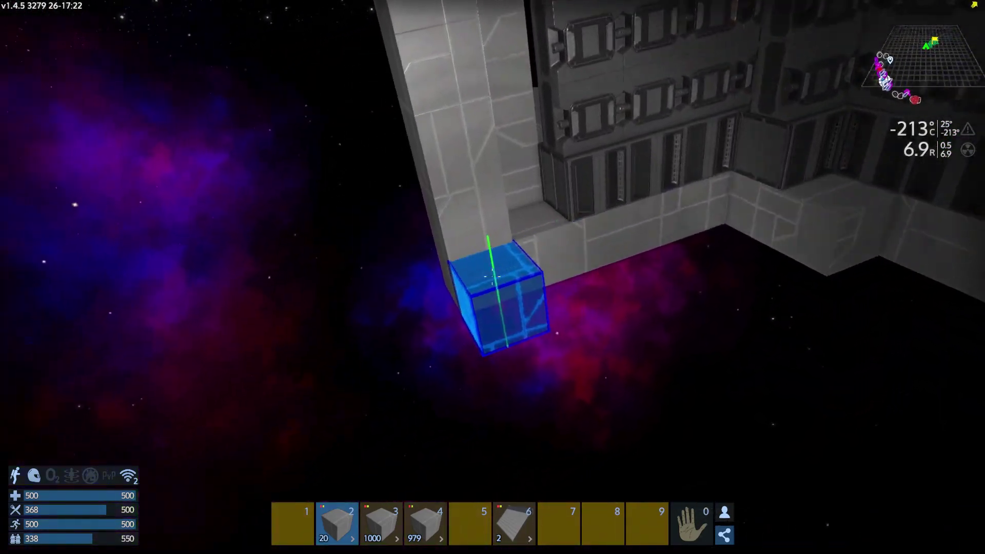
left_click_drag(493, 277, 493, 277)
left_click(492, 276)
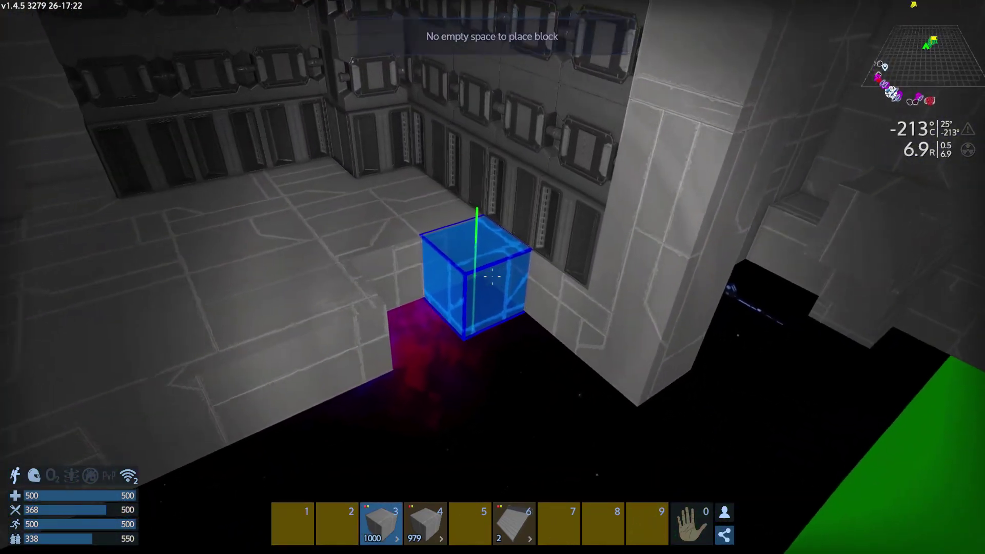
- Lay a small and a large steel floor section, then a block row along the platform edge
left_click_drag(492, 278, 493, 277)
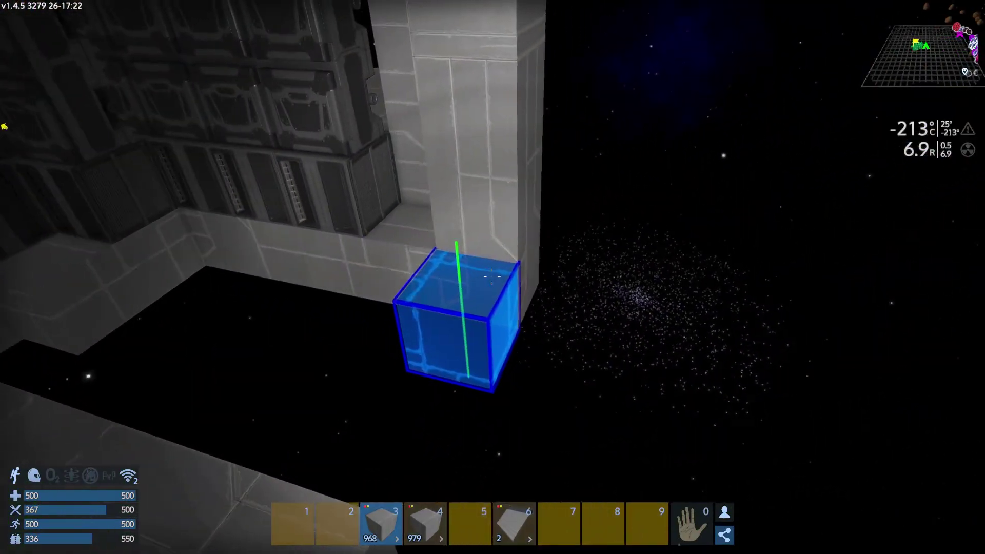
left_click_drag(492, 277, 492, 276)
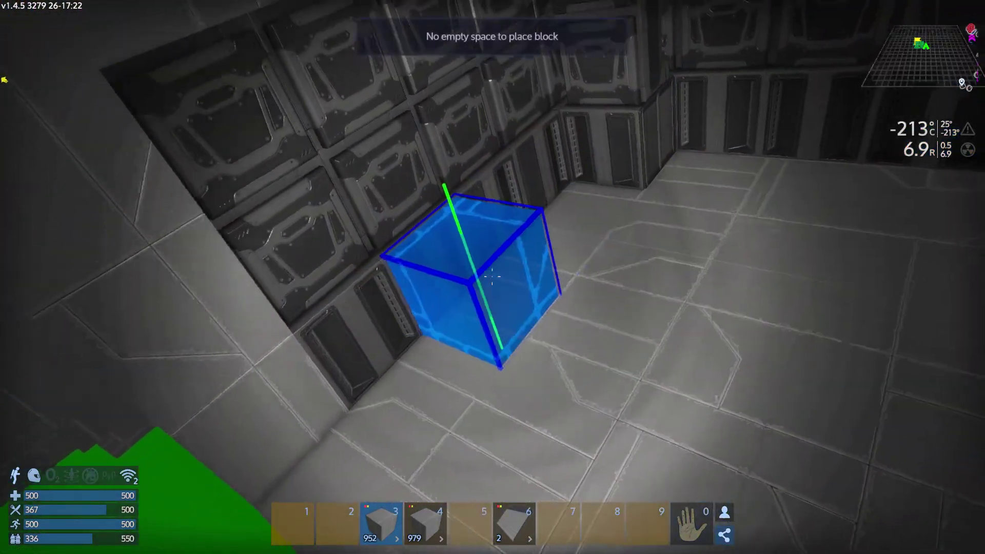
left_click(492, 277)
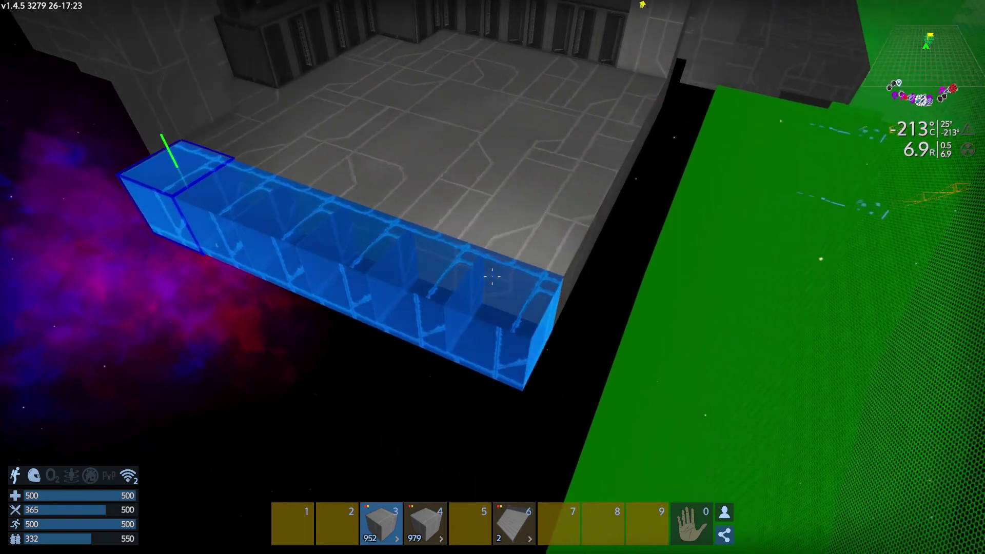
left_click_drag(492, 277, 492, 276)
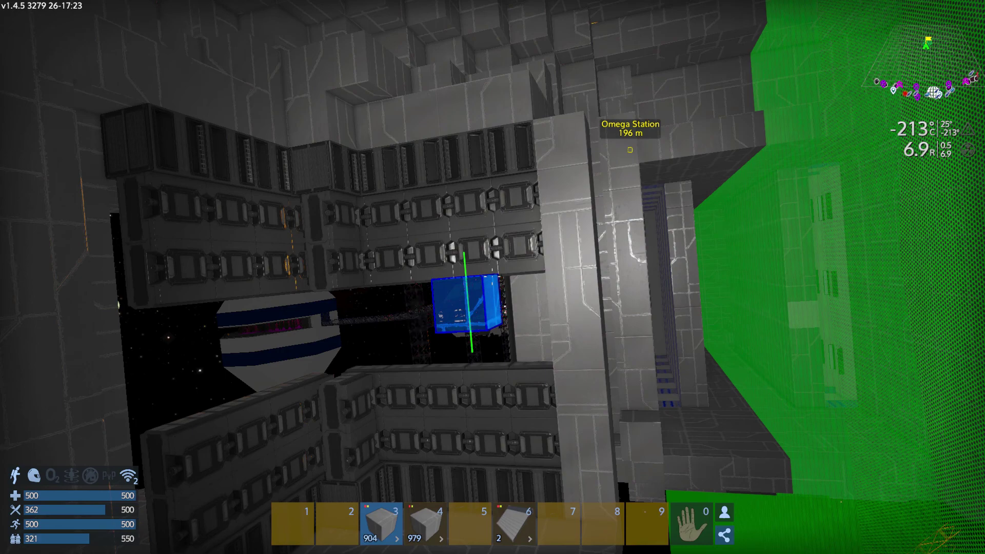
- Fly out of the hangar to the scaffold and stored containers at the station window
key("w")
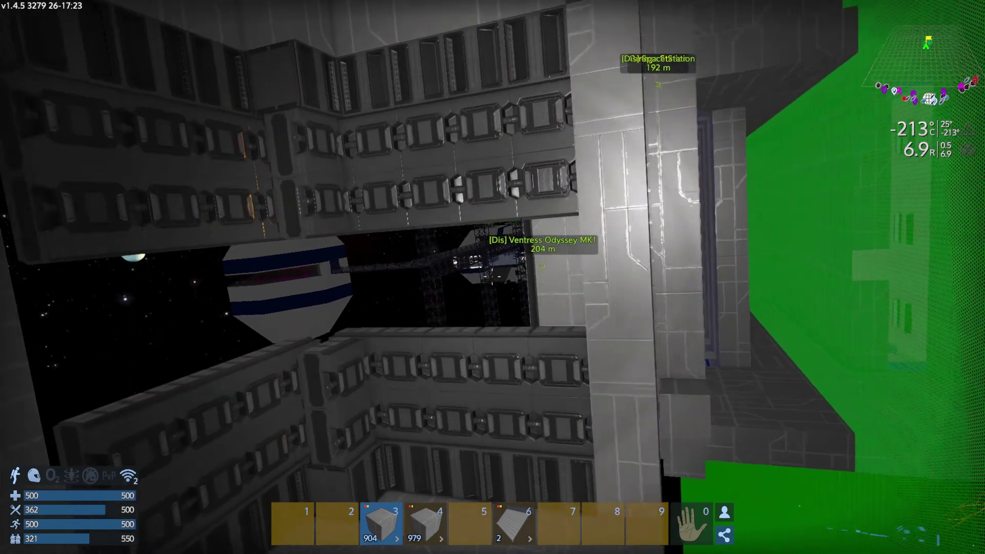
key("w")
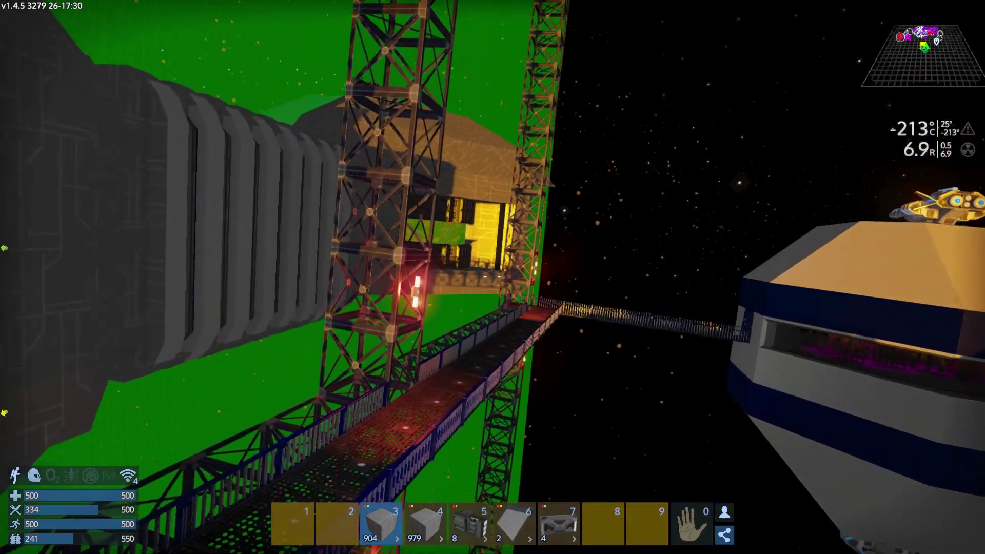
key("w")
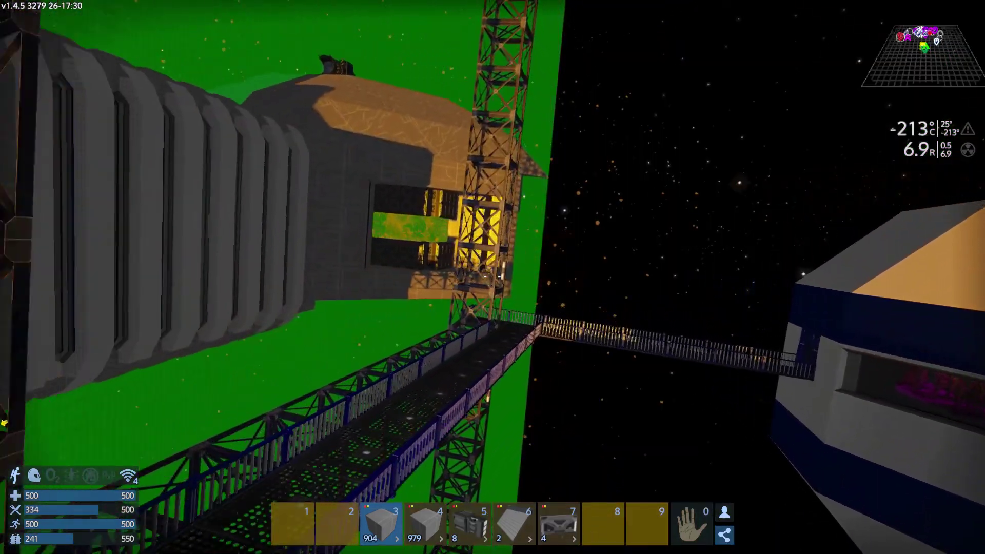
key("w")
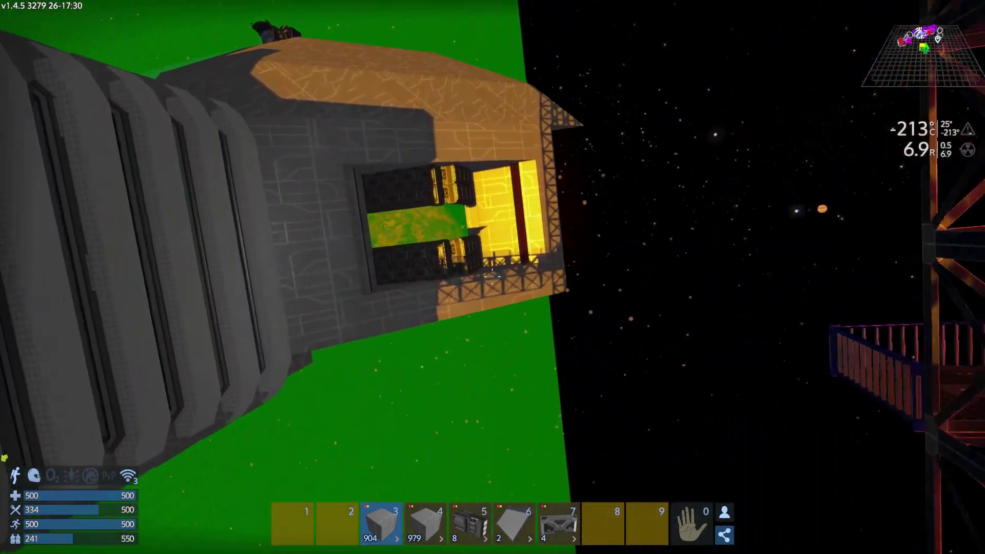
key("w")
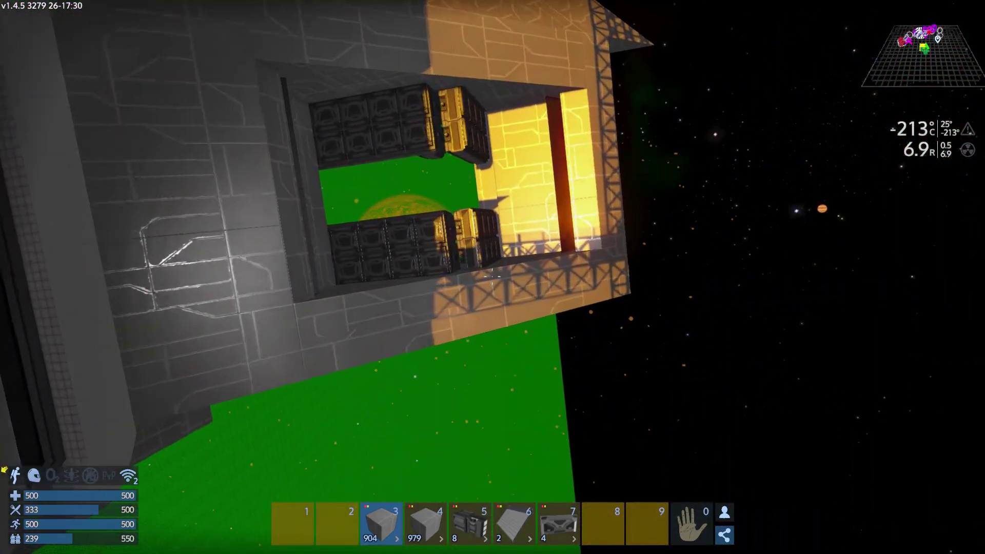
key("w")
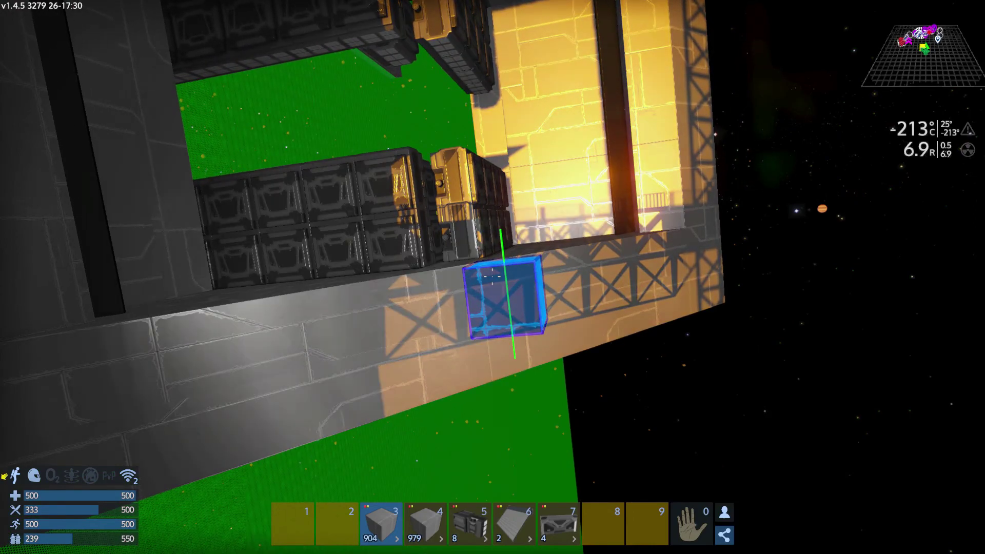
key("w")
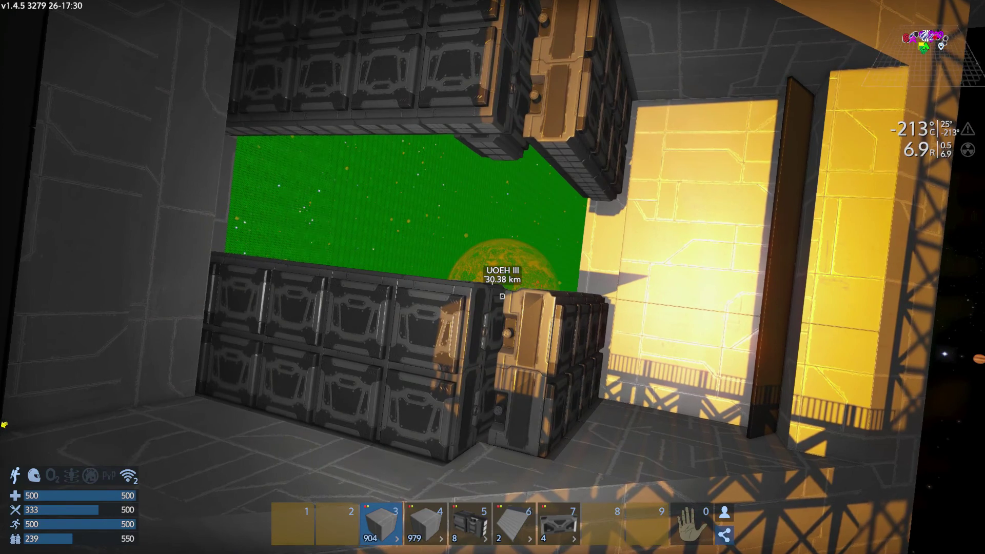
key("w")
key("w")
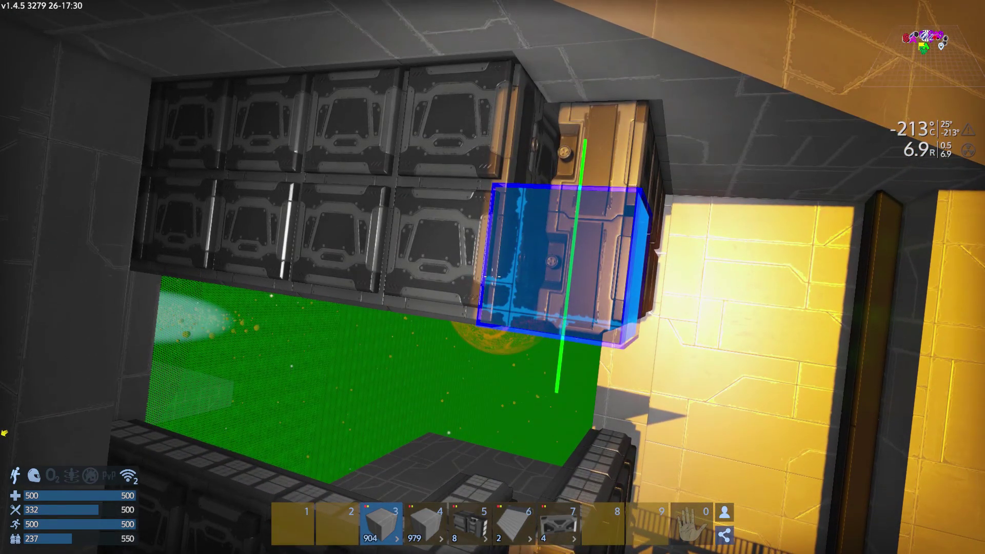
- Retrieve the first blast door blocks and the steel blocks around the opening with the Multi Tool
key("9")
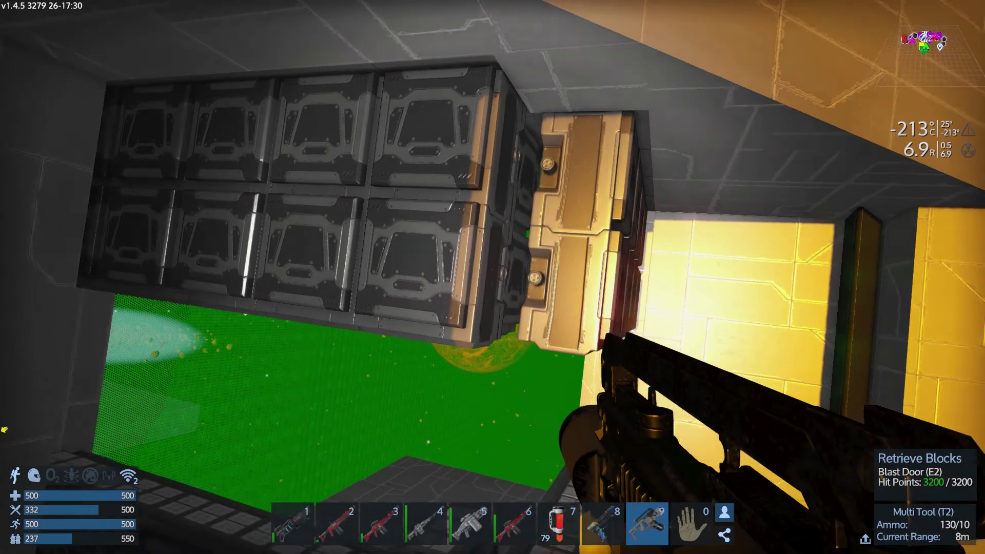
key("w")
key("w")
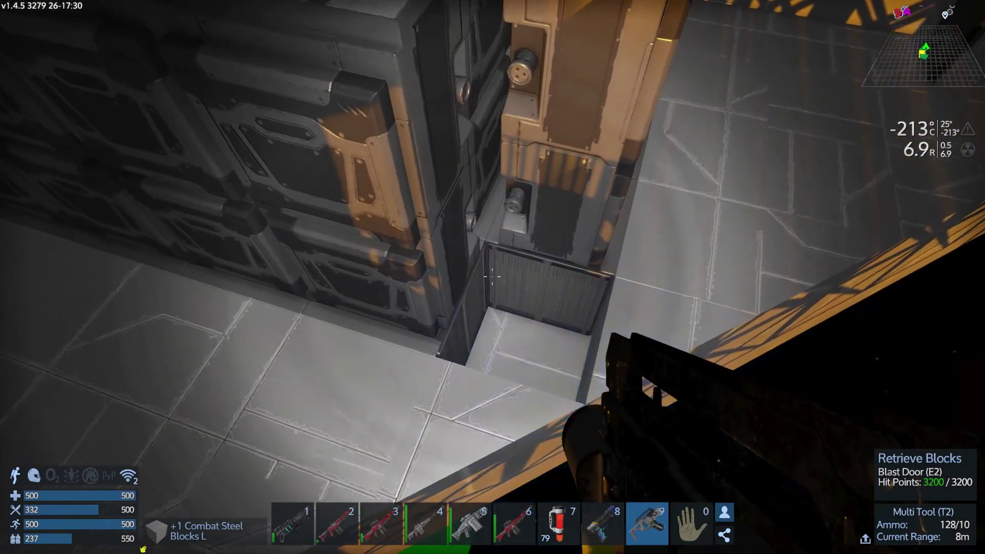
left_click(493, 277)
left_click(492, 277)
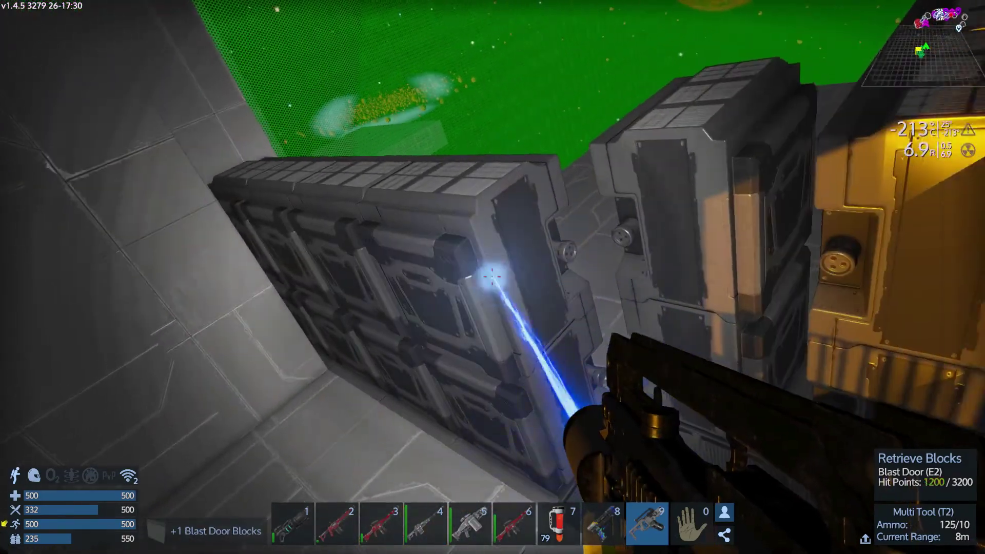
left_click(492, 277)
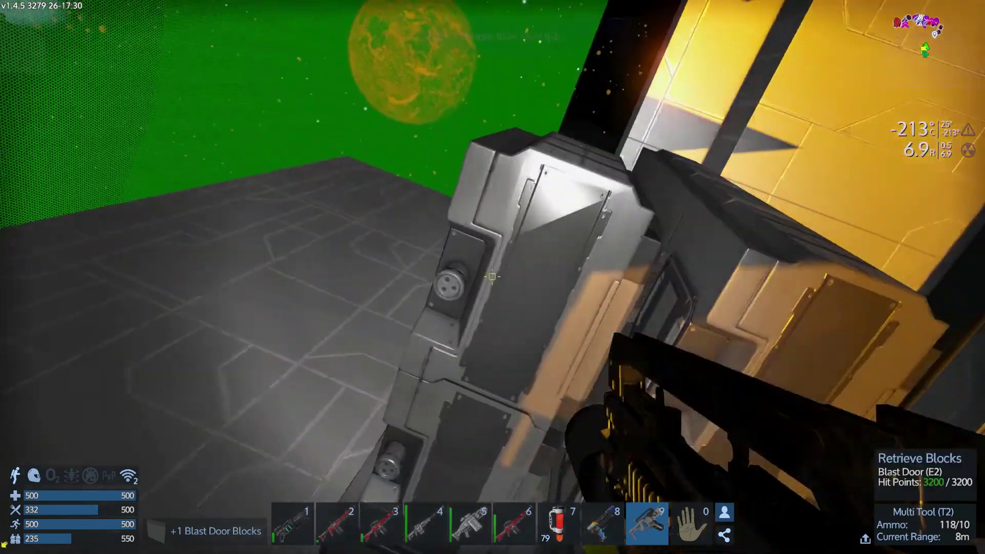
left_click(492, 277)
left_click(492, 278)
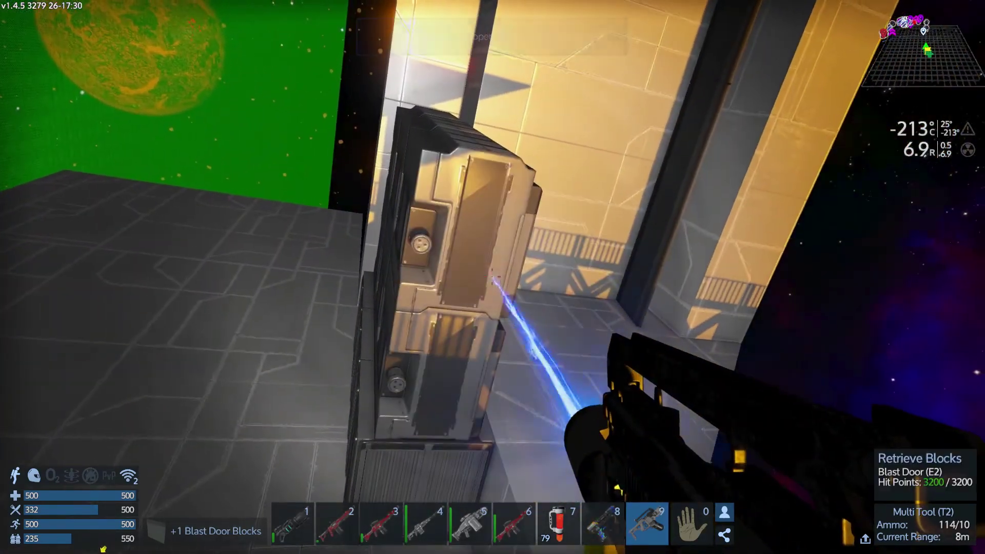
left_click(492, 277)
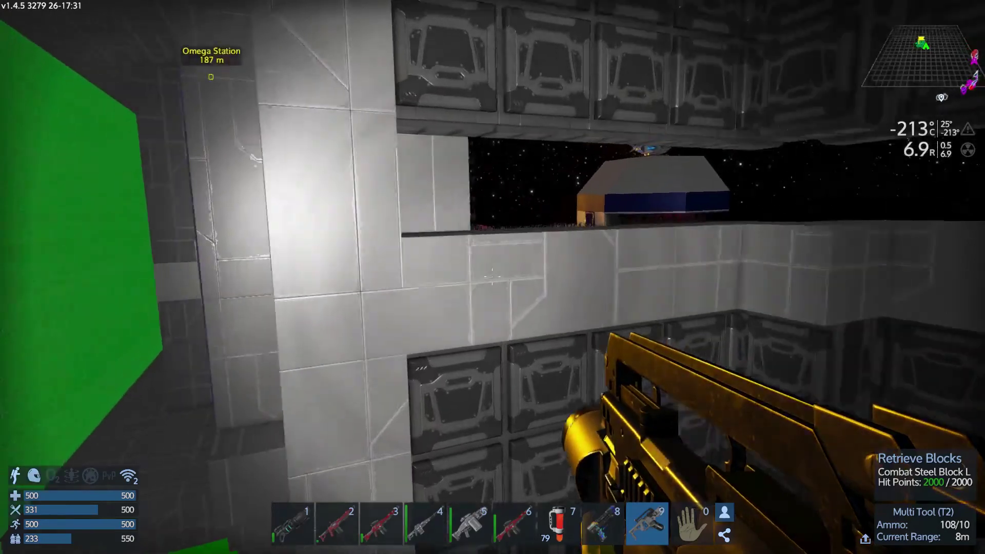
left_click(493, 277)
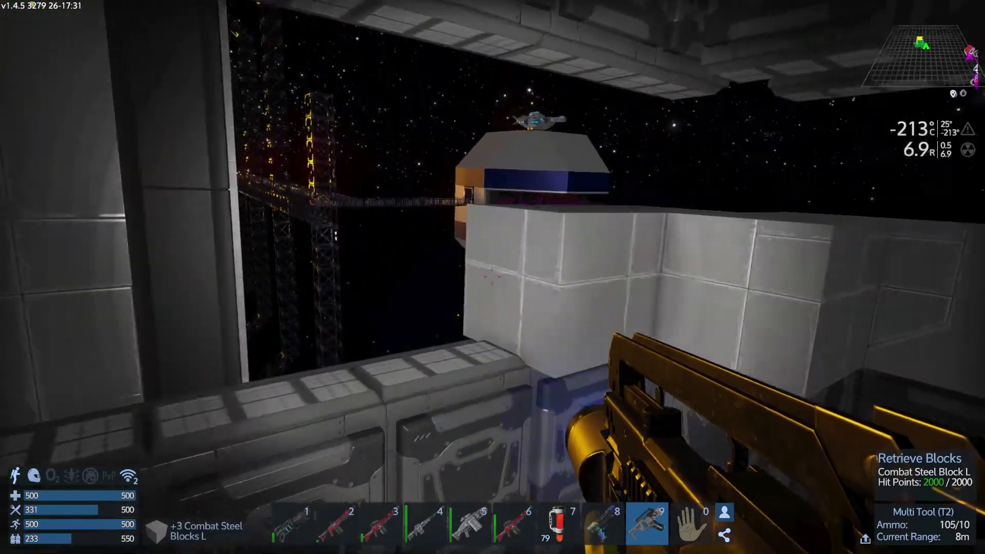
left_click(493, 277)
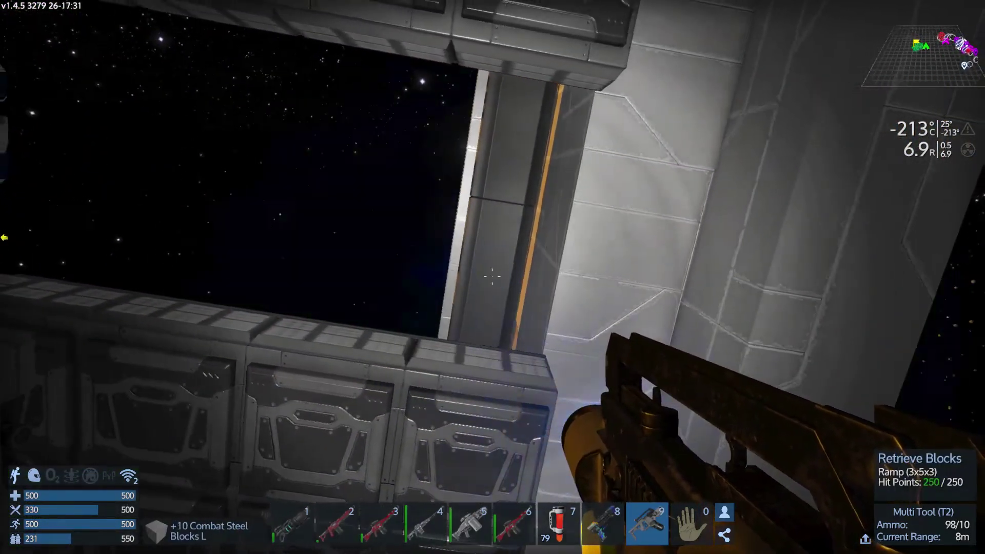
left_click(493, 277)
- Retrieve the next blast door blocks further right along the wall
left_click(493, 277)
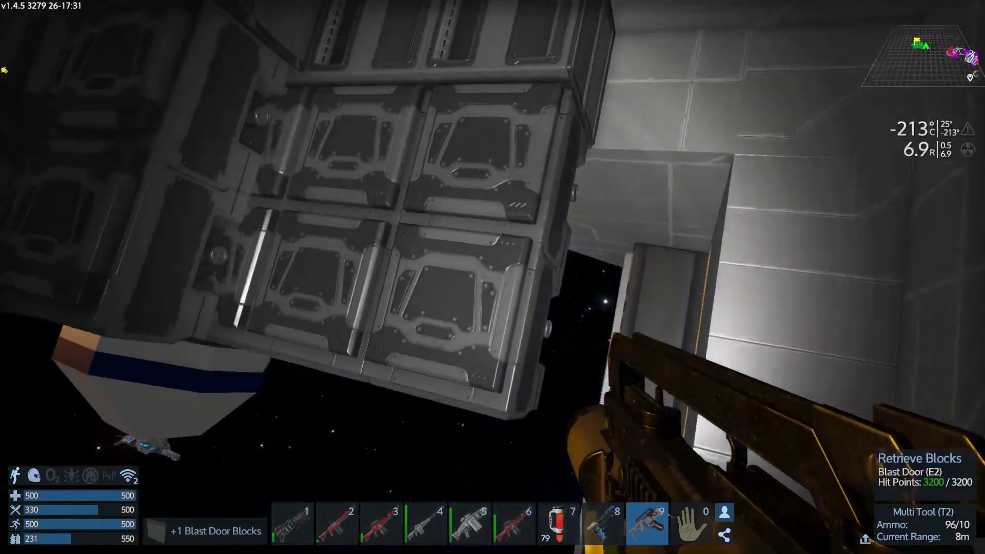
left_click(493, 277)
left_click(492, 277)
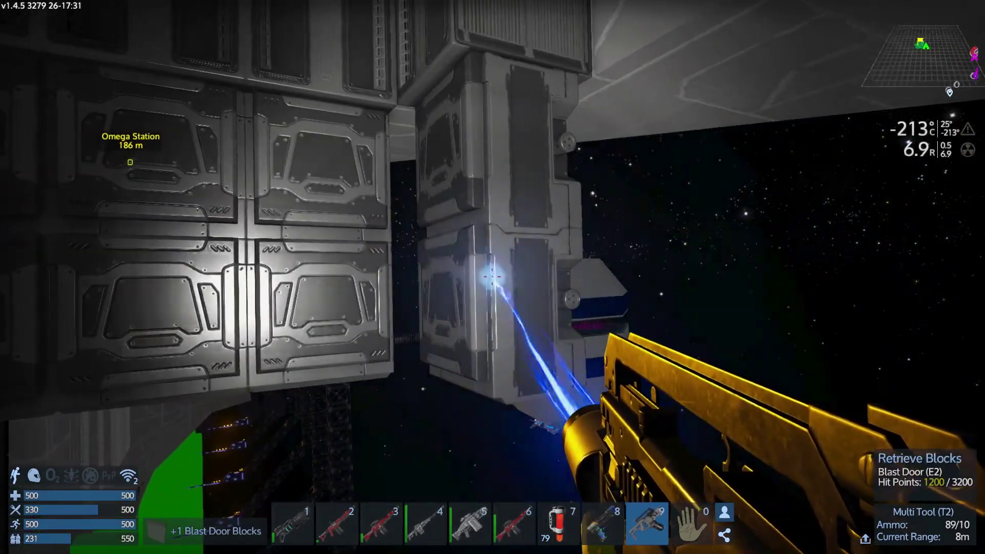
left_click(492, 277)
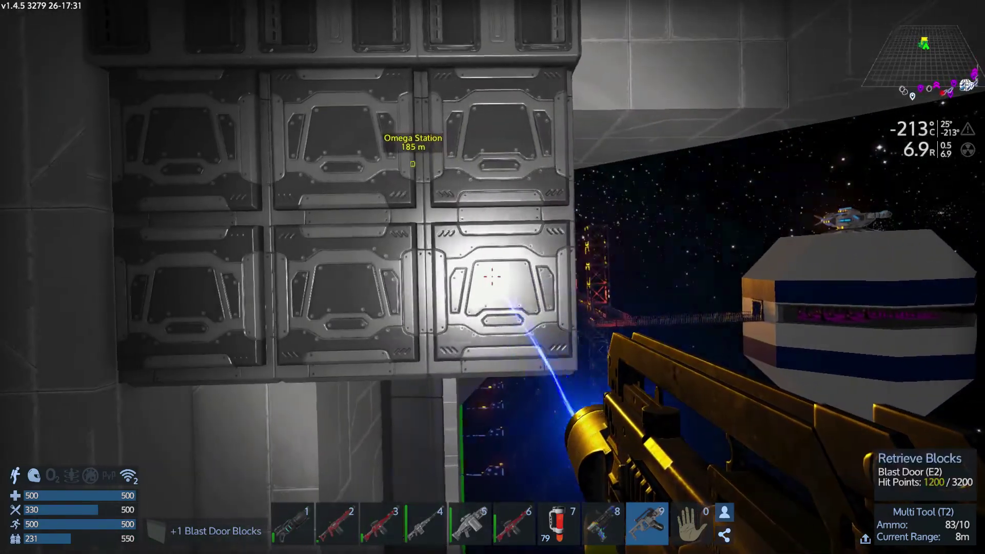
left_click(493, 277)
left_click(493, 277)
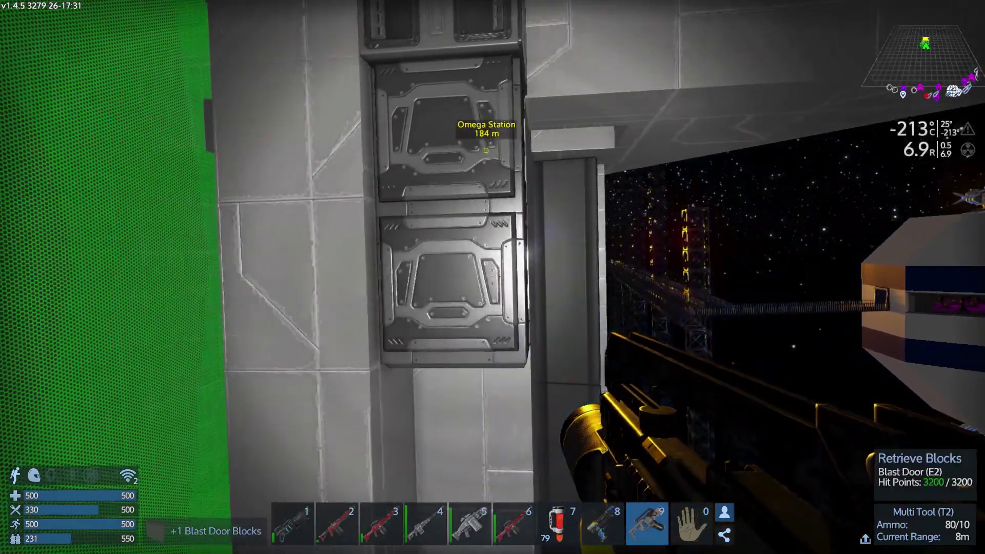
left_click(492, 277)
left_click(492, 277)
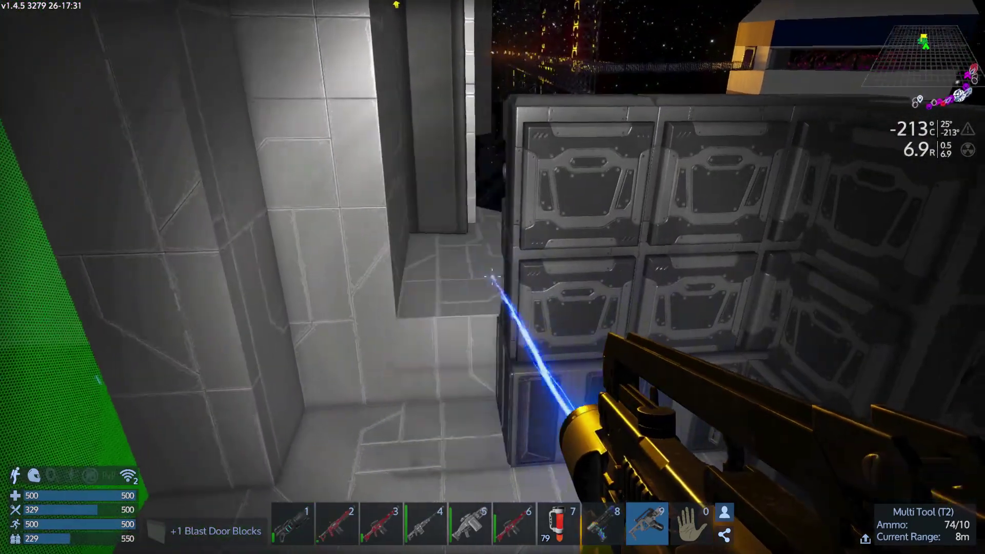
- Strip the blast door wall down to its last column, then remove a ceiling steel block
left_click(493, 277)
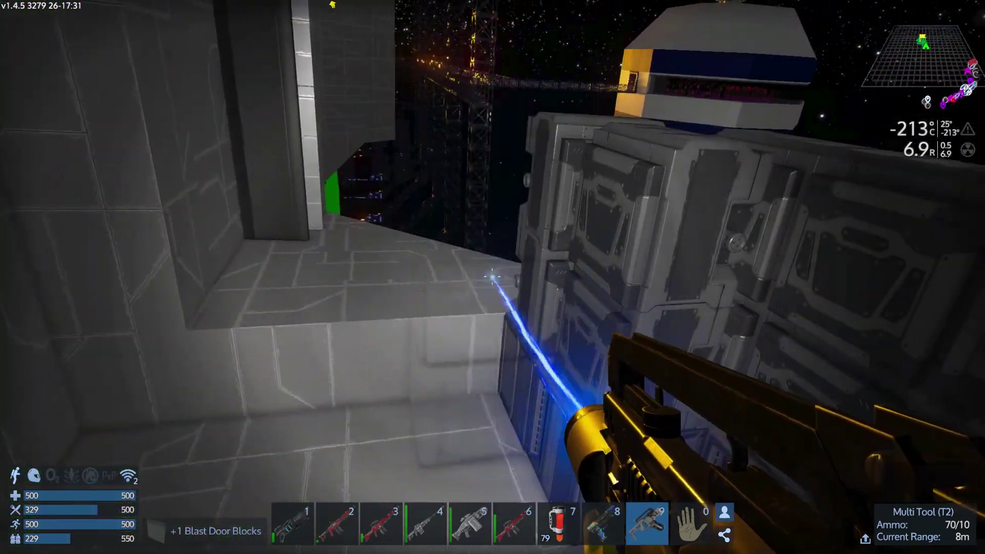
left_click(492, 277)
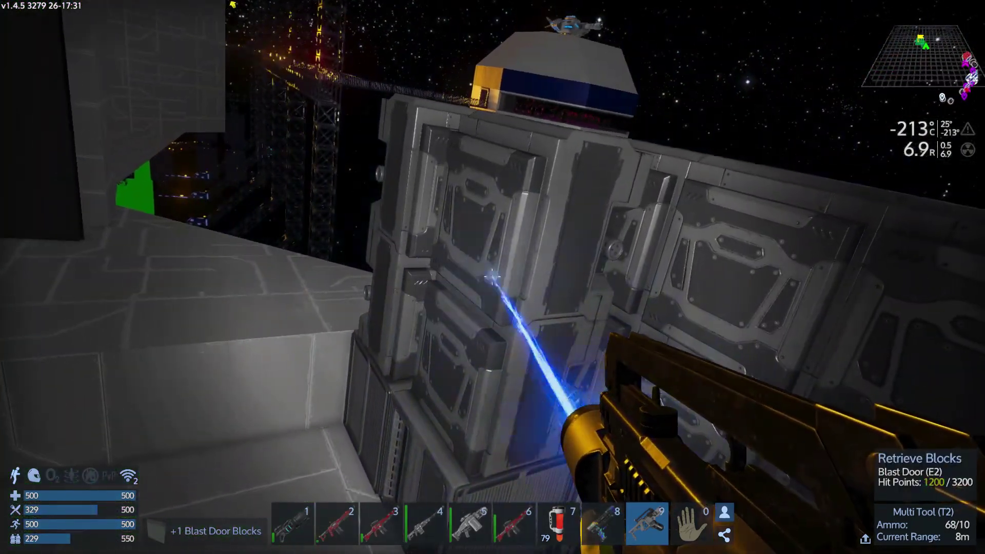
left_click(493, 277)
left_click(492, 277)
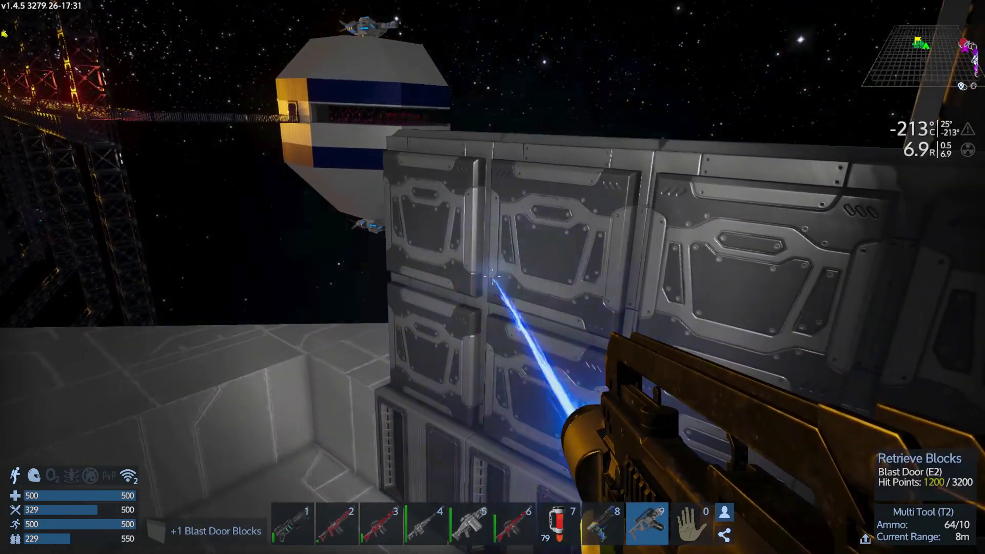
left_click(492, 277)
left_click(492, 278)
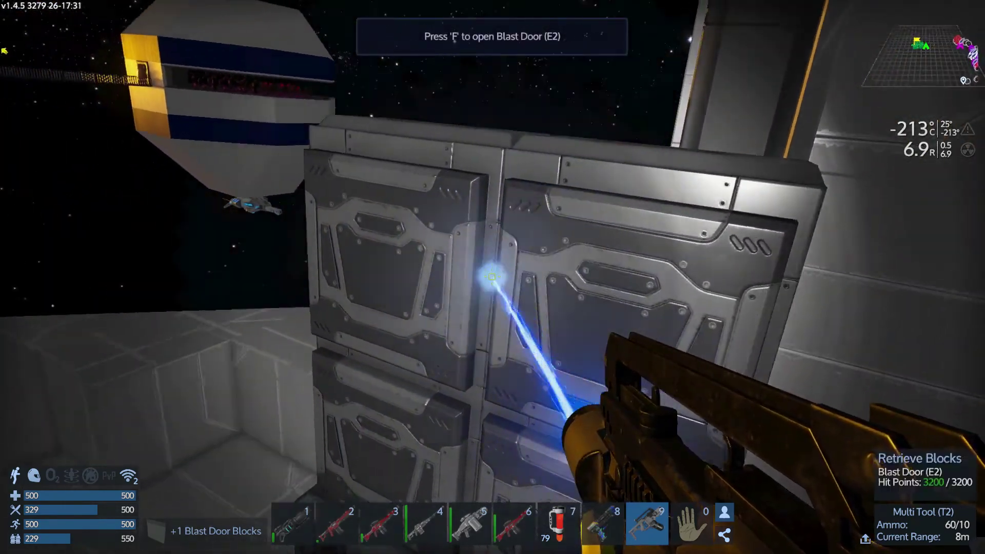
left_click(492, 277)
left_click(492, 276)
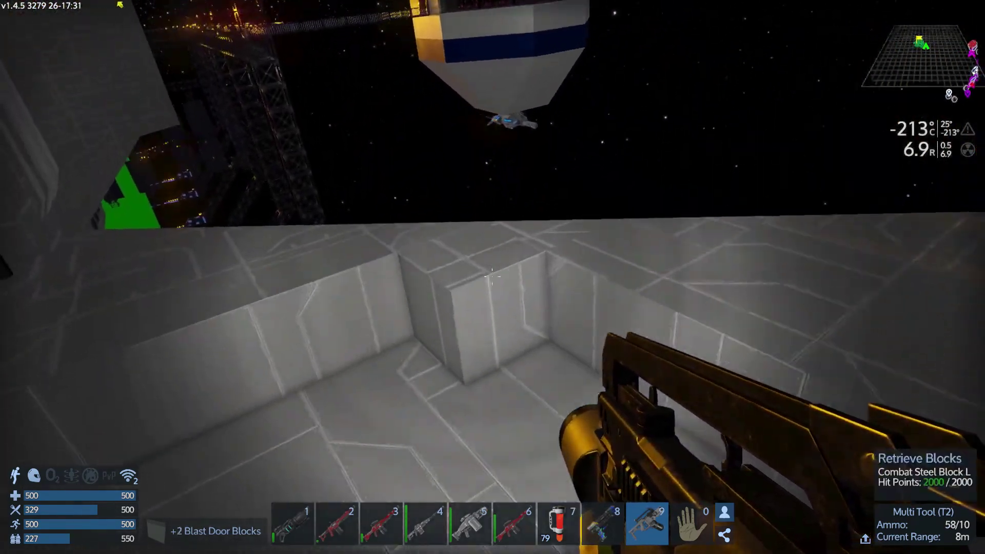
left_click(492, 277)
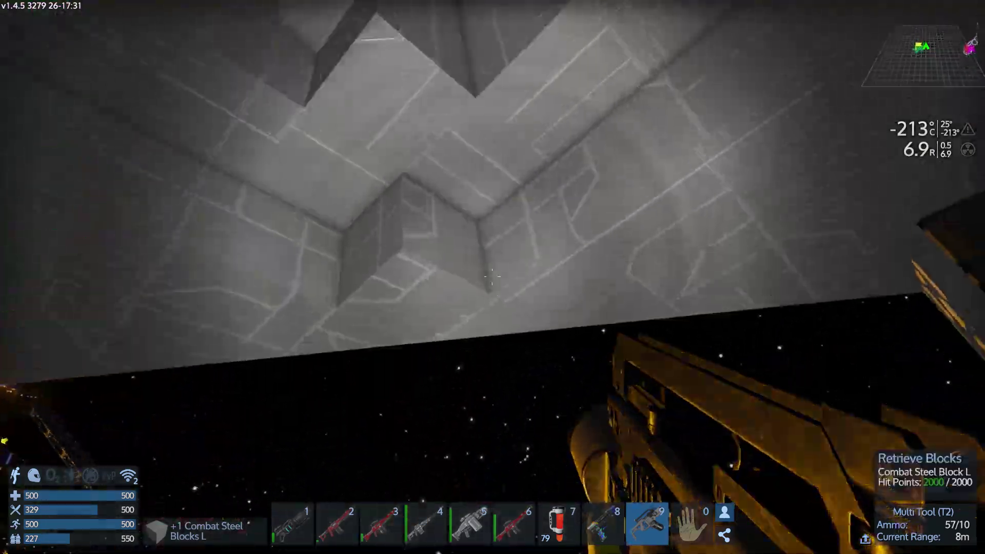
left_click(492, 277)
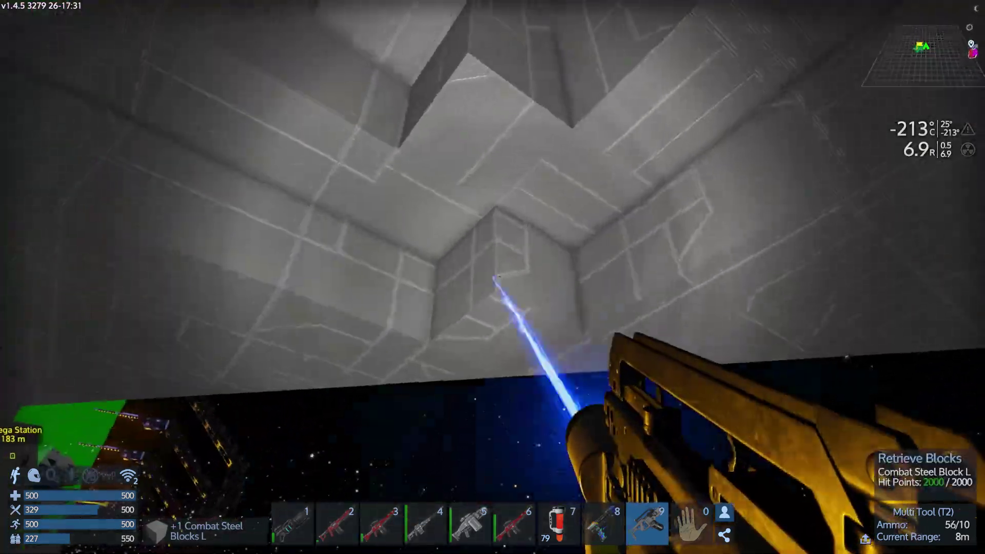
key("w")
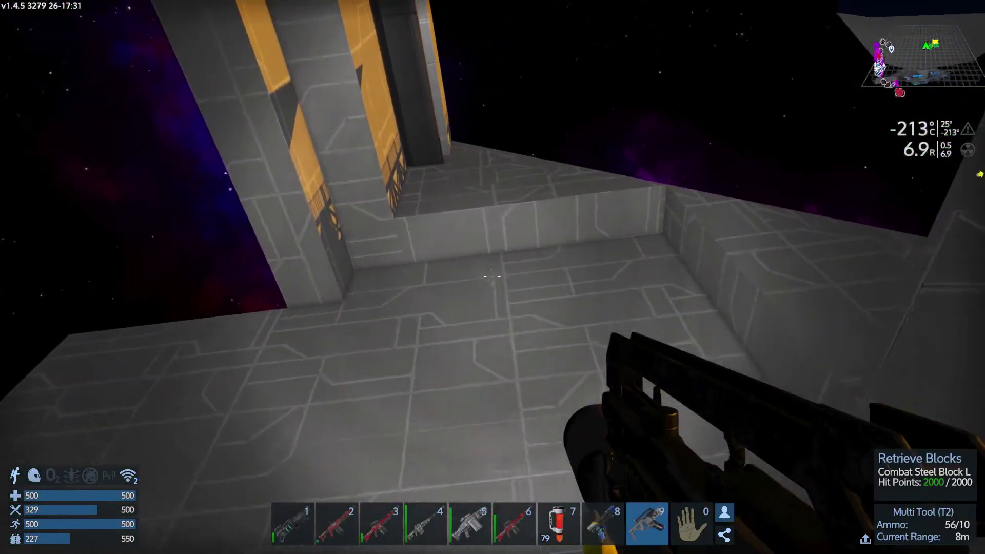
key("3")
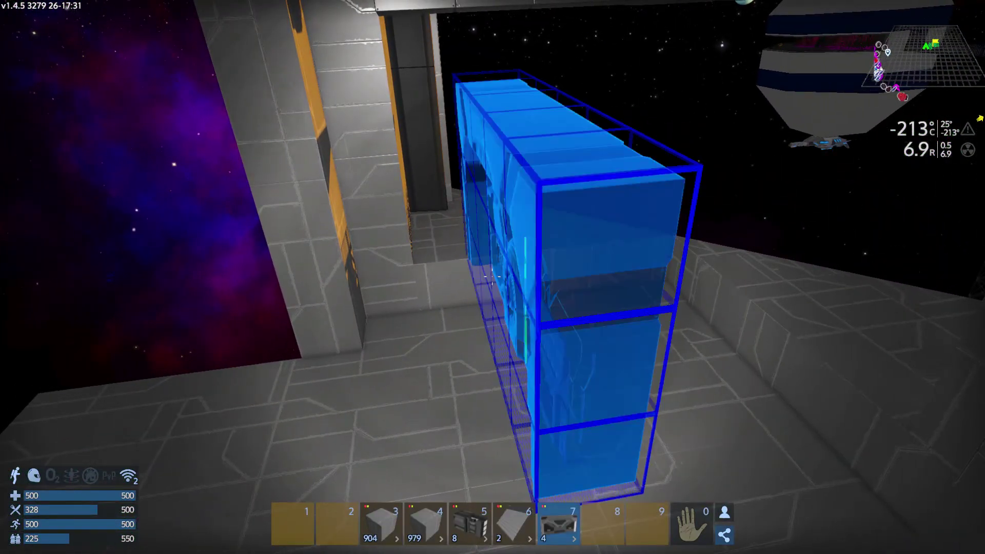
left_click(492, 277)
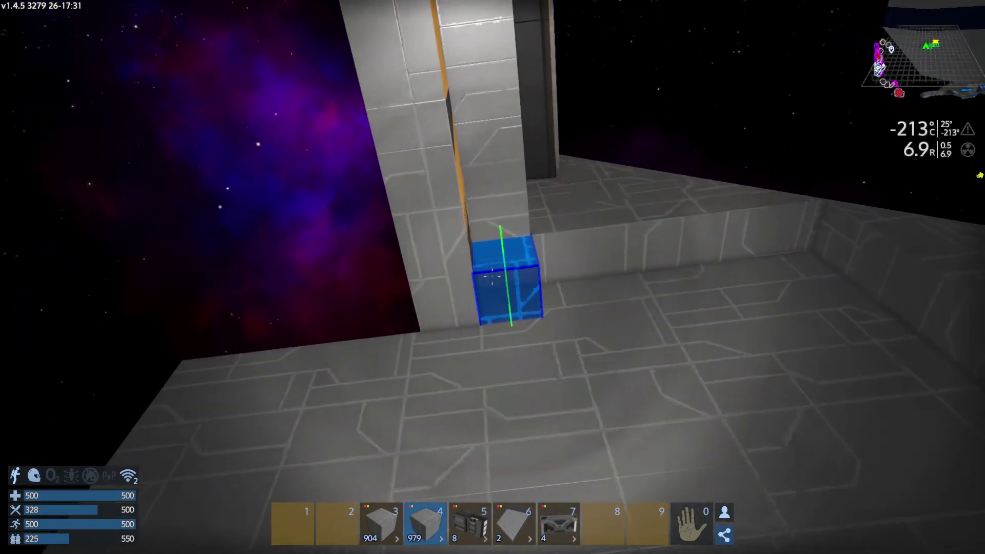
key("space")
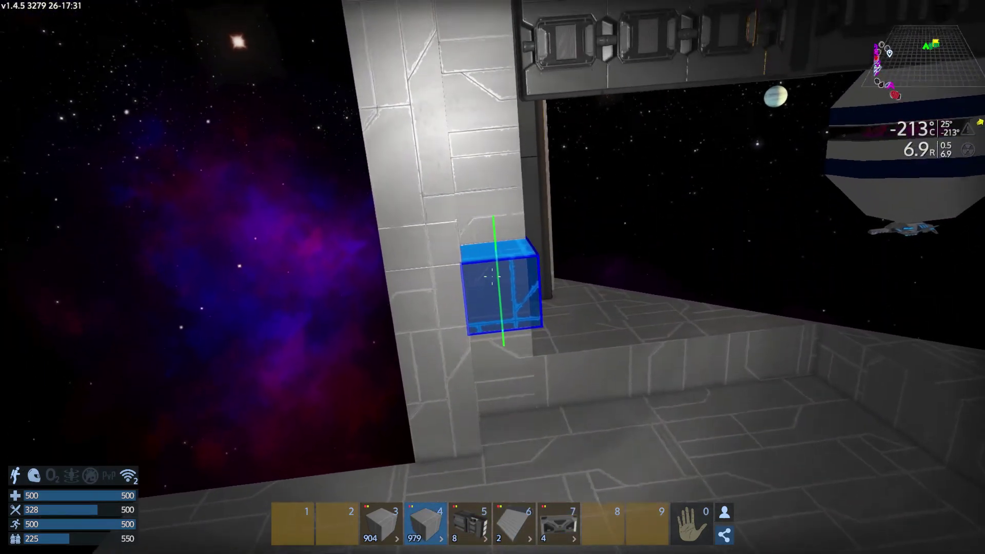
key("space")
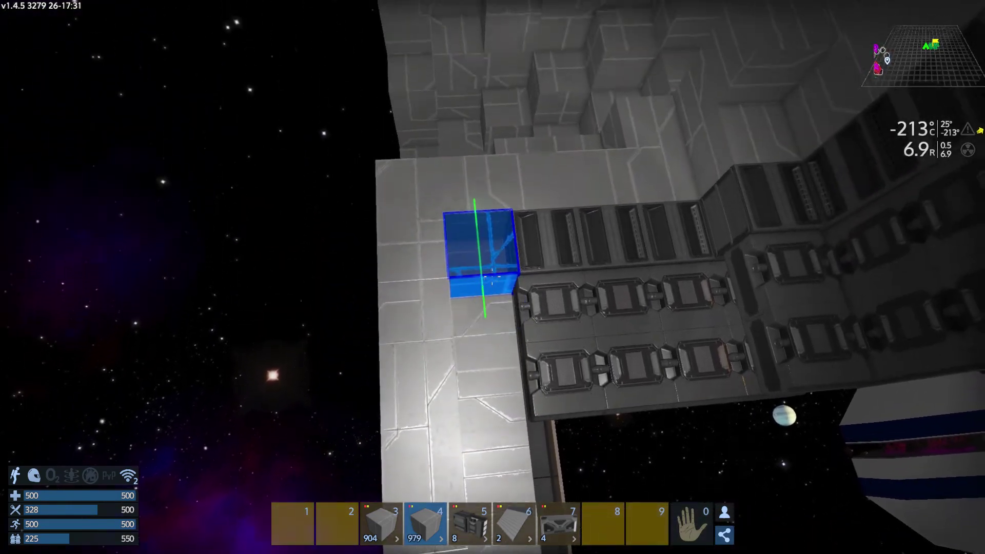
key("9")
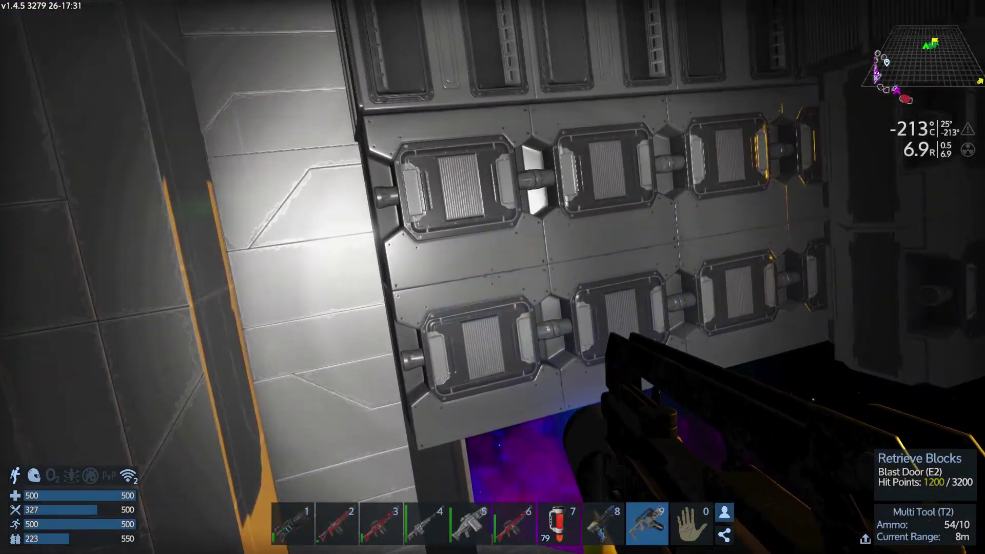
- Retrieve the last blast door blocks on the hangar side until space shows, then reselect building blocks
left_click(493, 278)
left_click(493, 277)
left_click(492, 277)
left_click(492, 277)
left_click(492, 277)
left_click(493, 277)
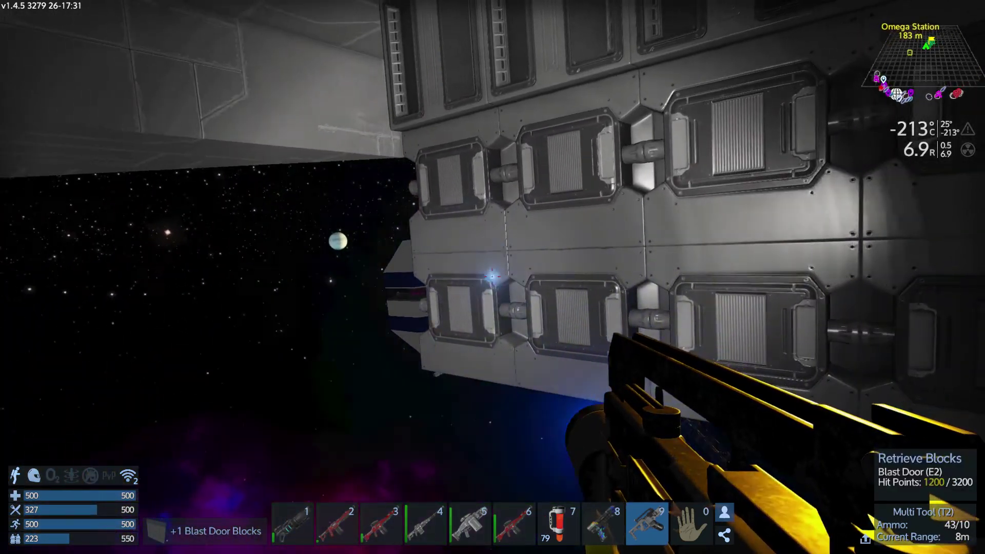
left_click(492, 277)
left_click(493, 276)
left_click(493, 277)
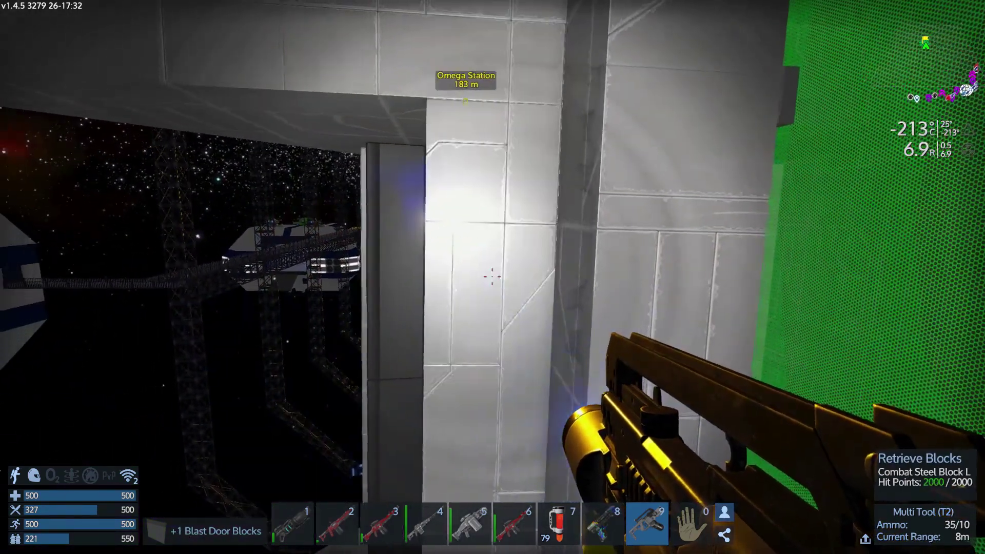
left_click(492, 277)
key("8")
key("7")
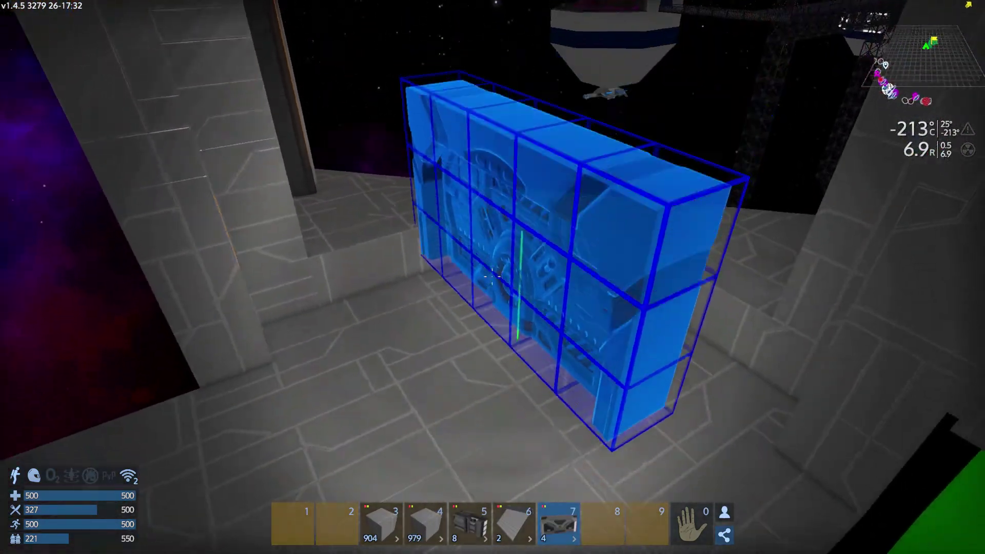
- Give the door block the Hangar Door shape and preview its fit, checking from third-person view
right_click(493, 277)
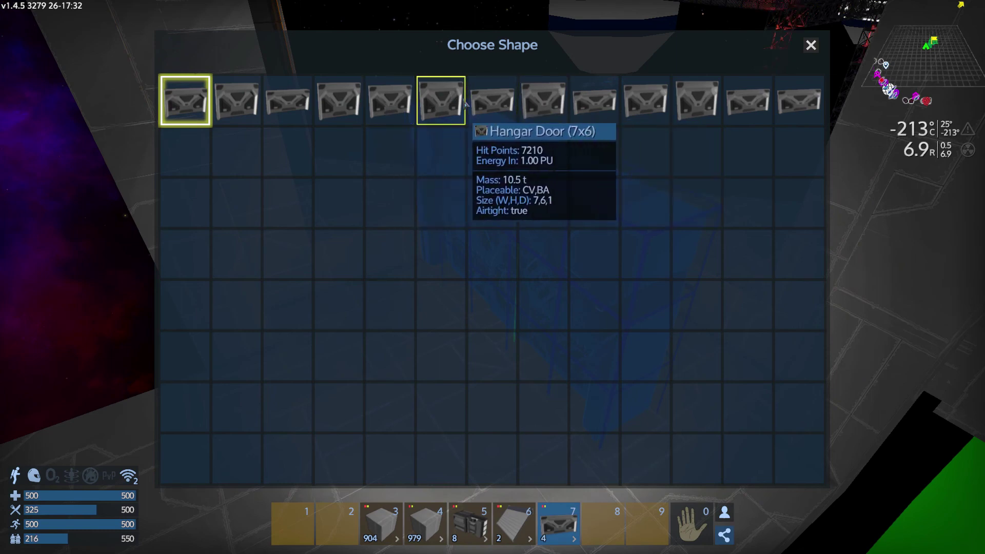
left_click(498, 106)
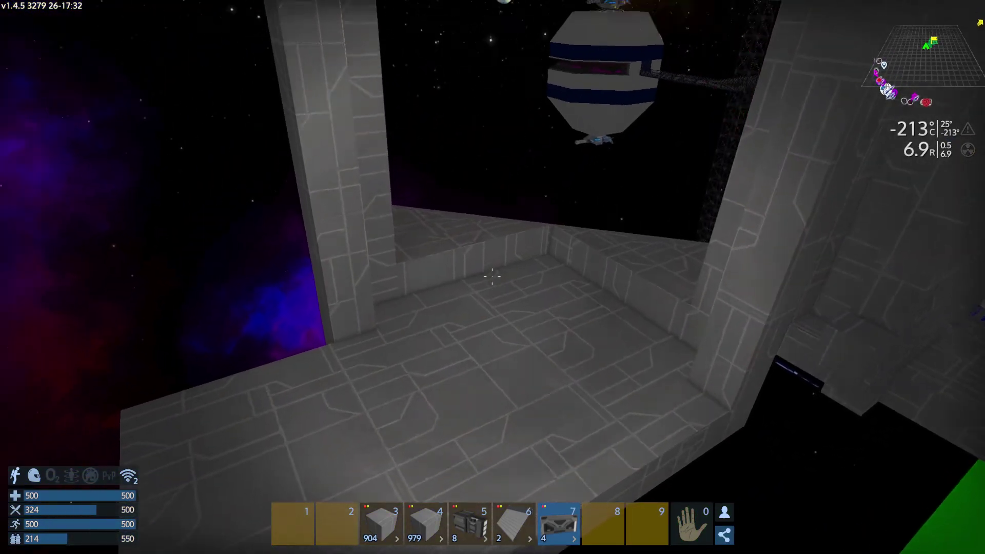
key("v")
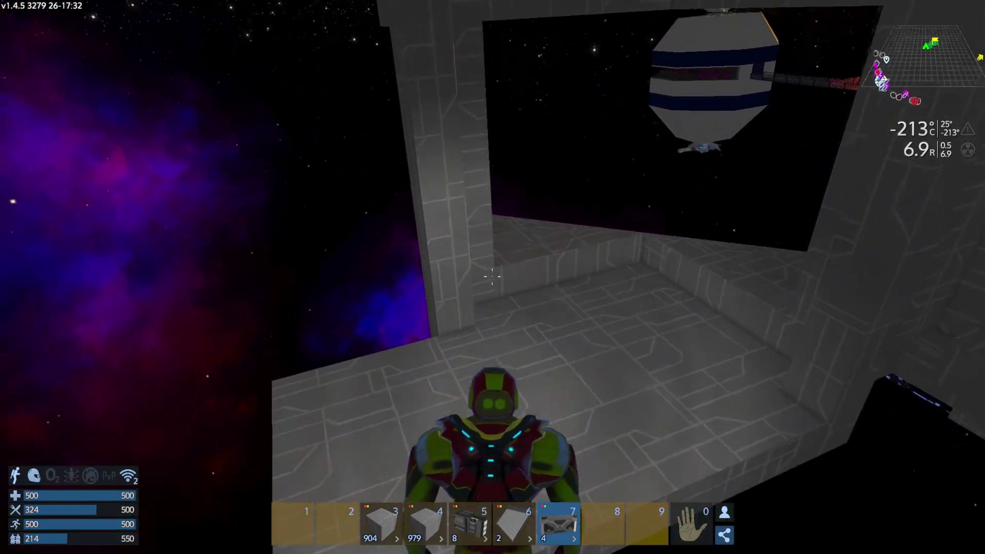
key("v")
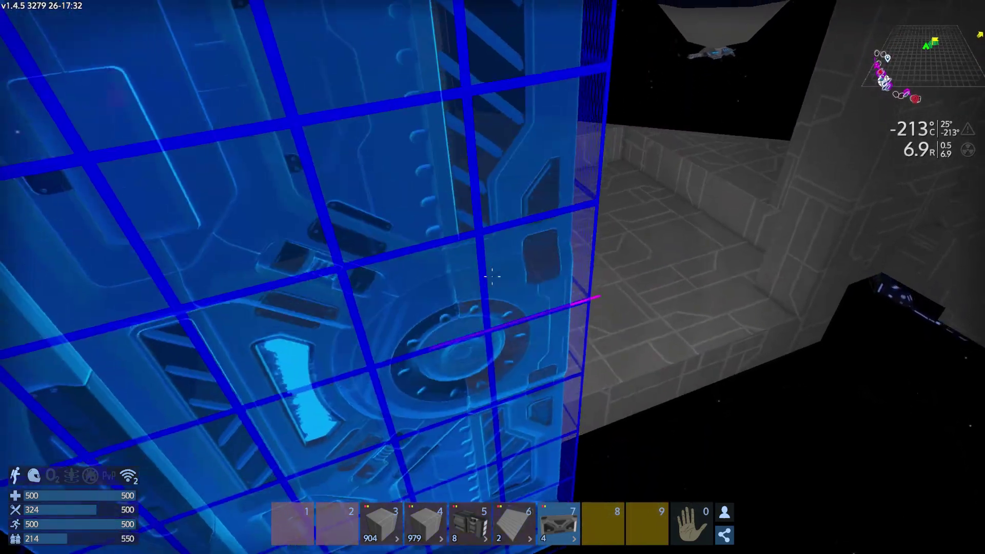
key("7")
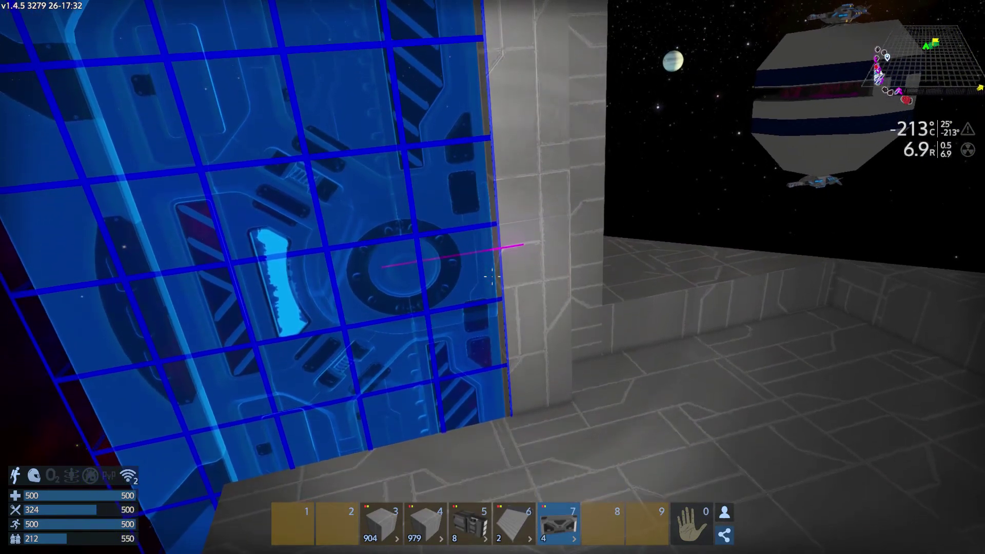
right_click(492, 277)
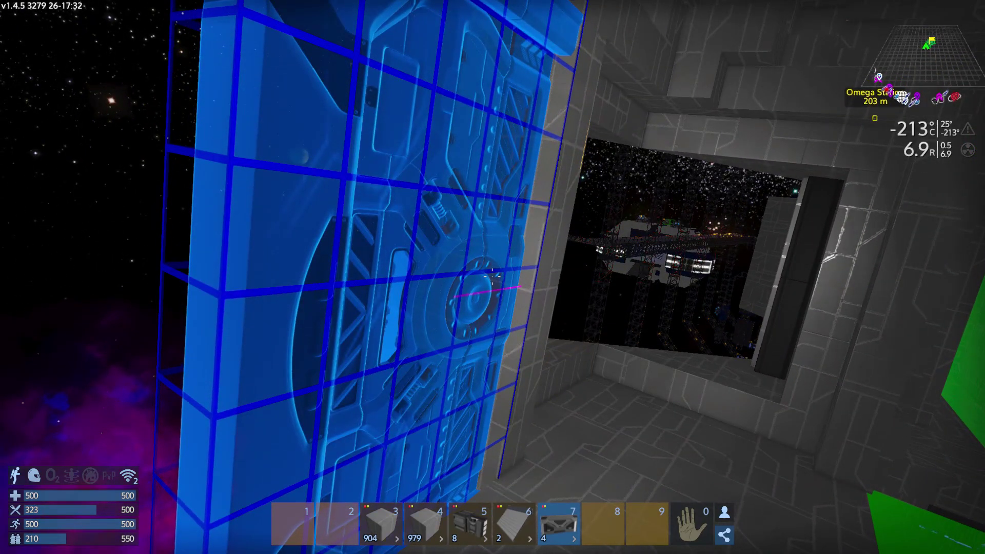
right_click(492, 278)
left_click(491, 98)
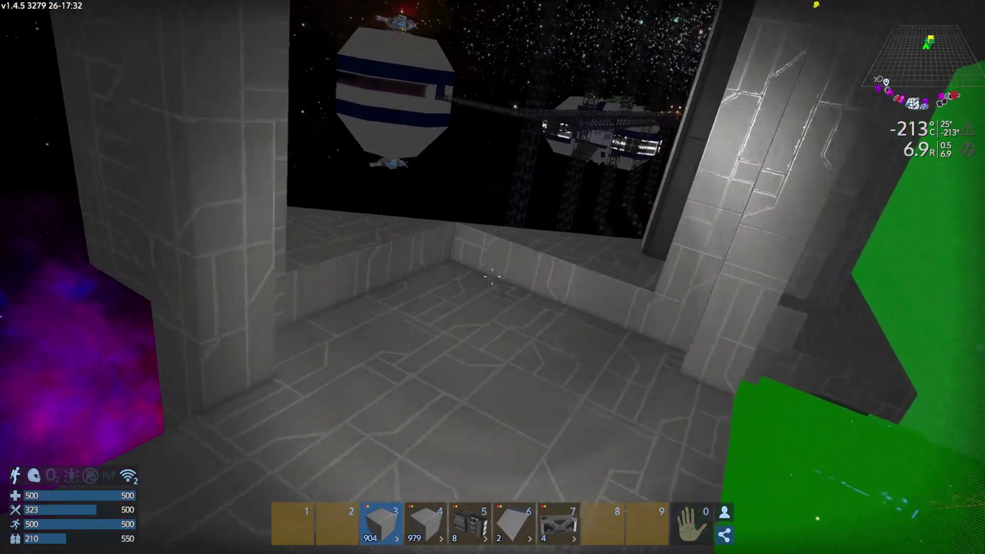
- Pick the 7x6 Hangar Door shape for the hangar door blocks in slot 7
key("3")
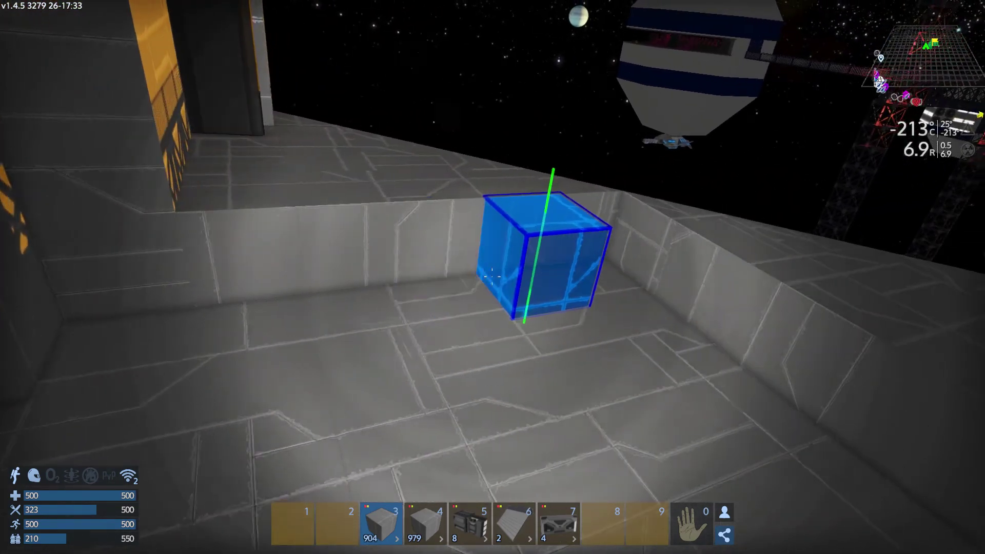
key("6")
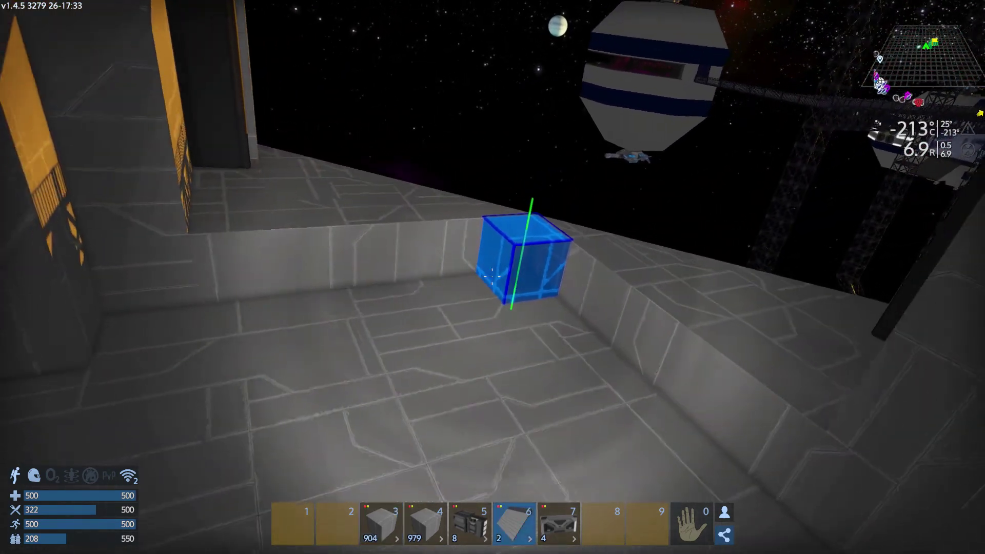
key("7")
right_click(492, 277)
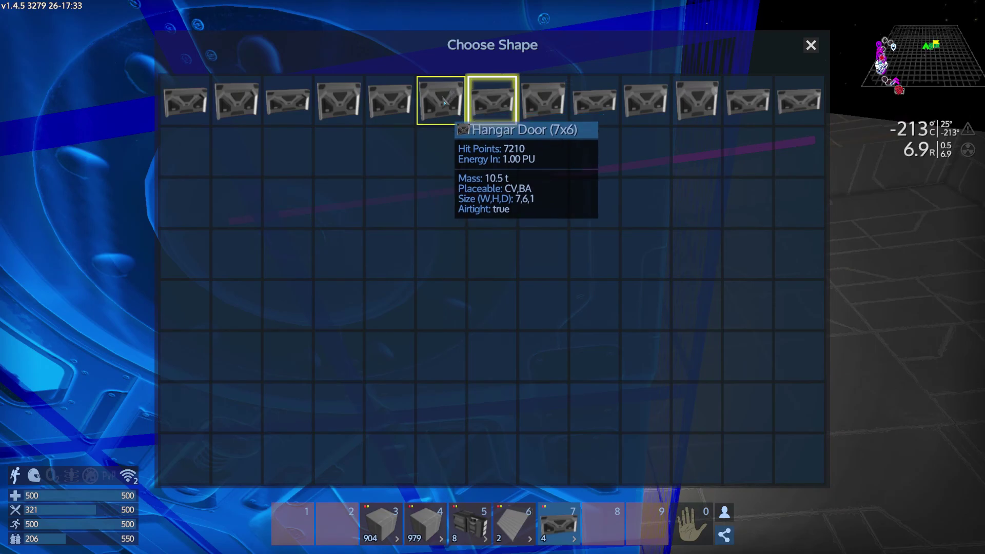
left_click(492, 98)
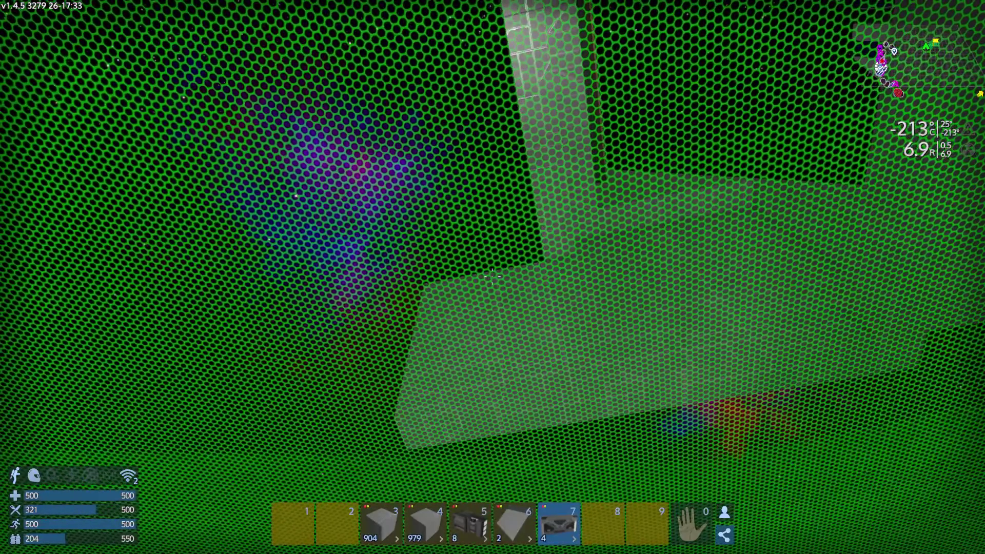
- Stand the 7x6 hangar door on the floor, then swap the toolbar to tools and weapons
key("F5")
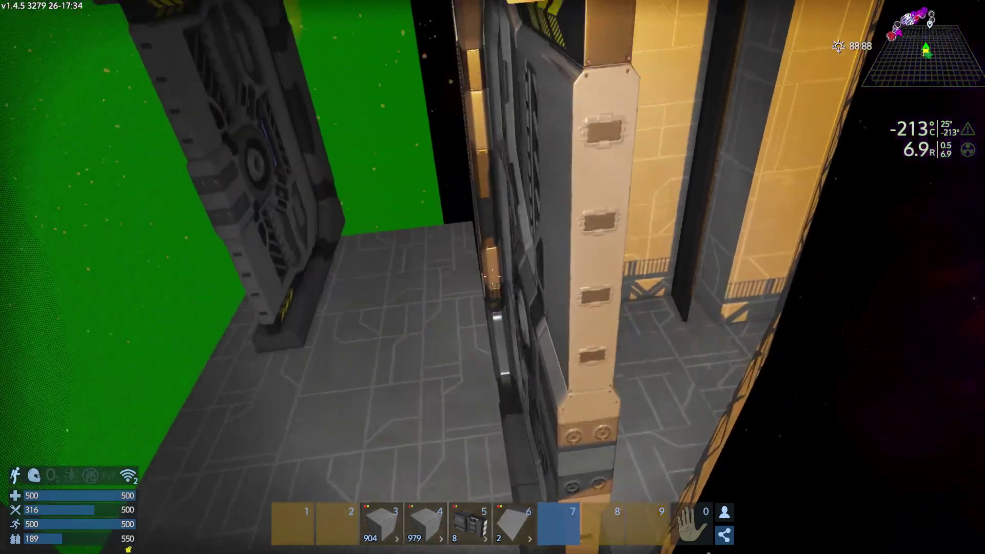
key("4")
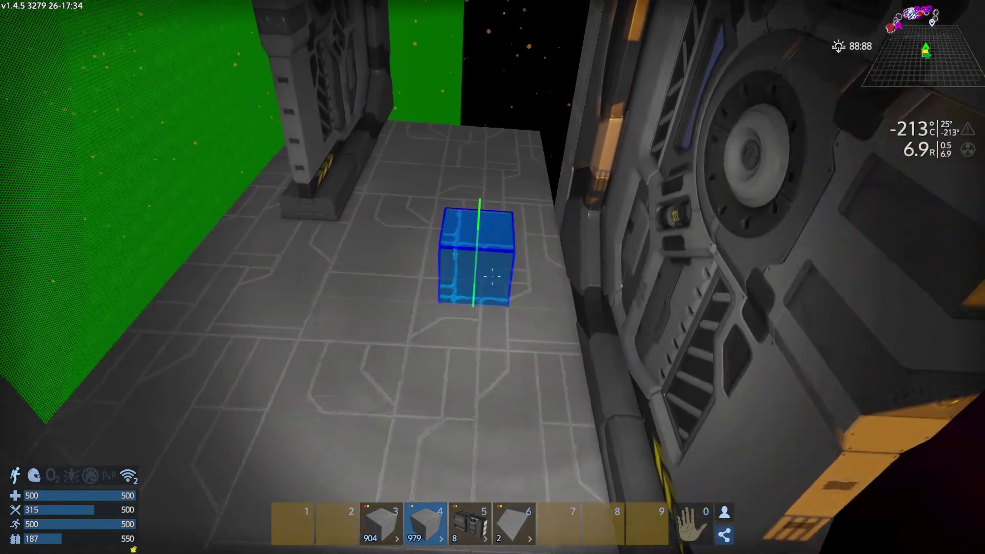
key("Tab")
key("Tab")
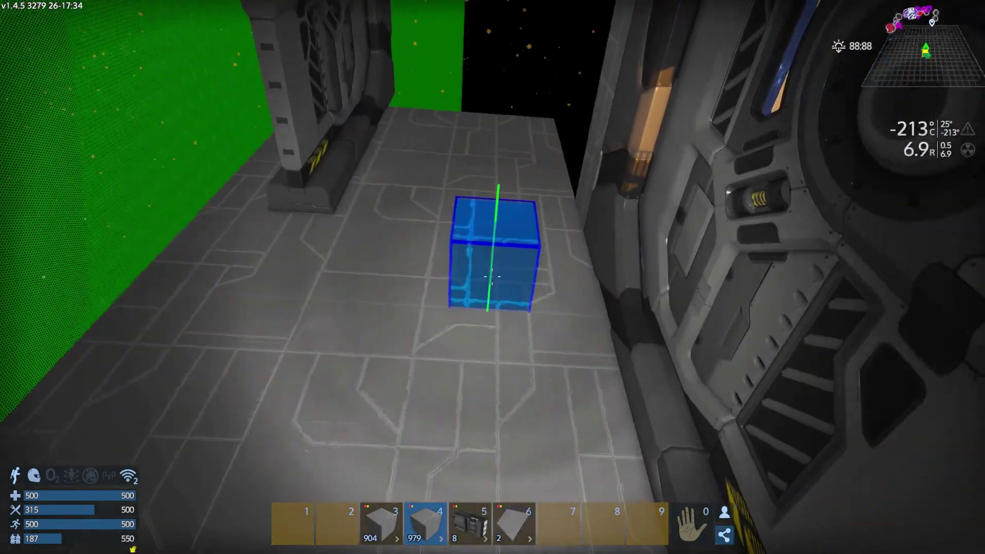
key("9")
- Dismantle the 7x6 hangar doors with the Multi Tool, returning them to inventory
left_click_drag(492, 277, 492, 277)
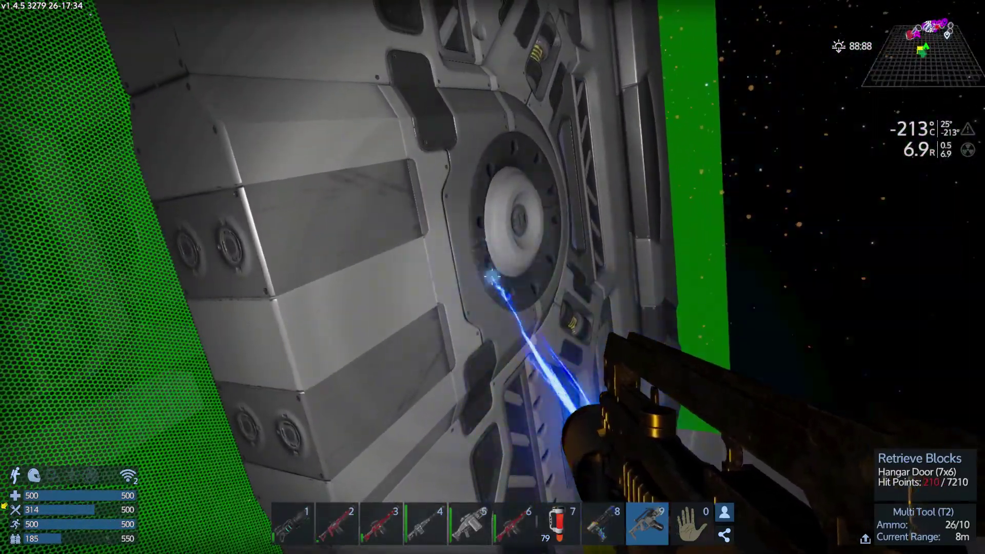
left_click(493, 277)
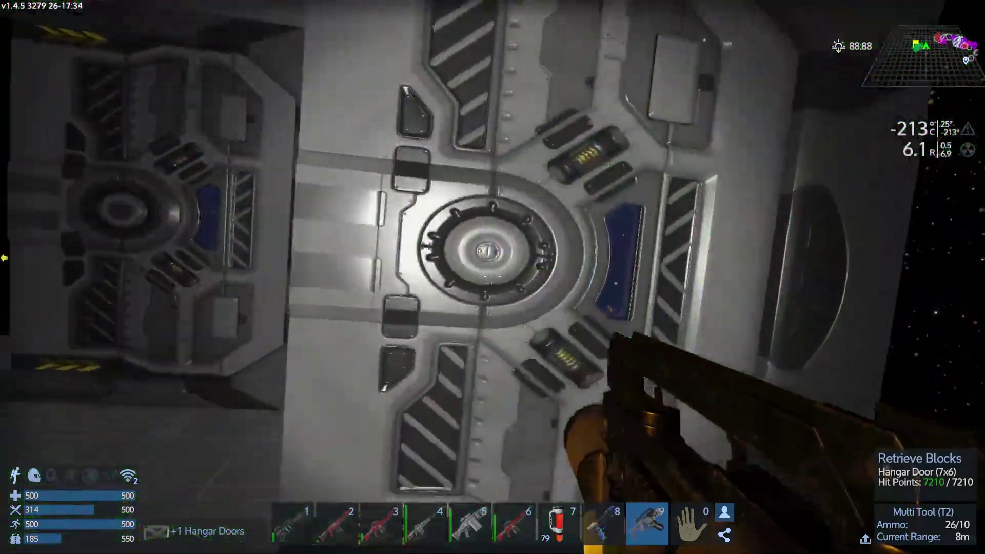
left_click_drag(493, 277, 492, 277)
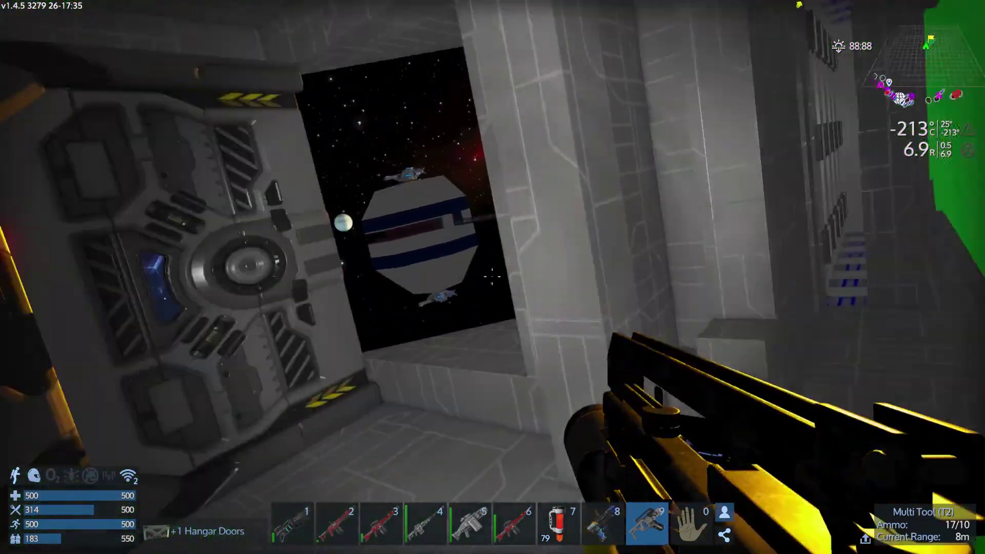
- Check the Space Station container's contents and try picking up the dropped hangar doors
key("t")
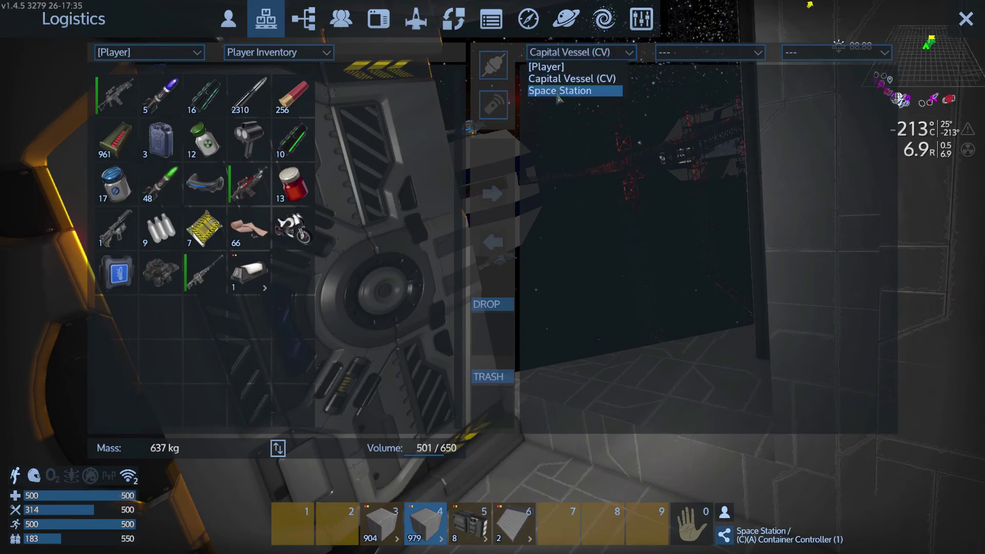
left_click(559, 89)
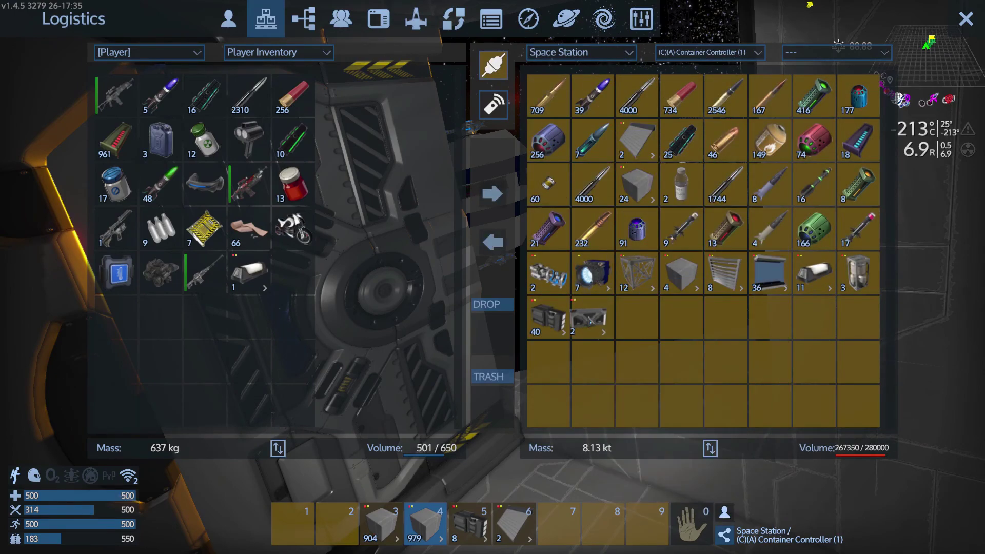
key("Escape")
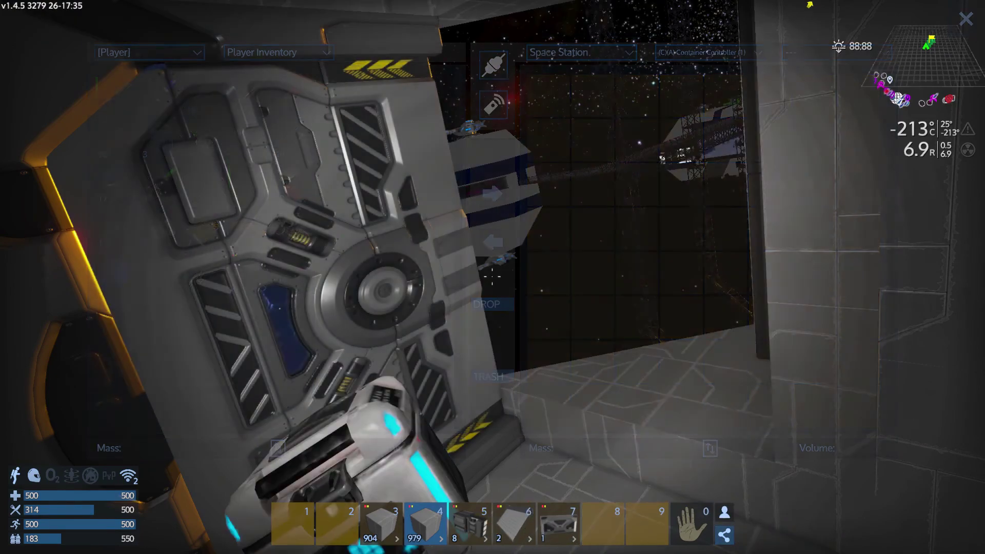
key("f")
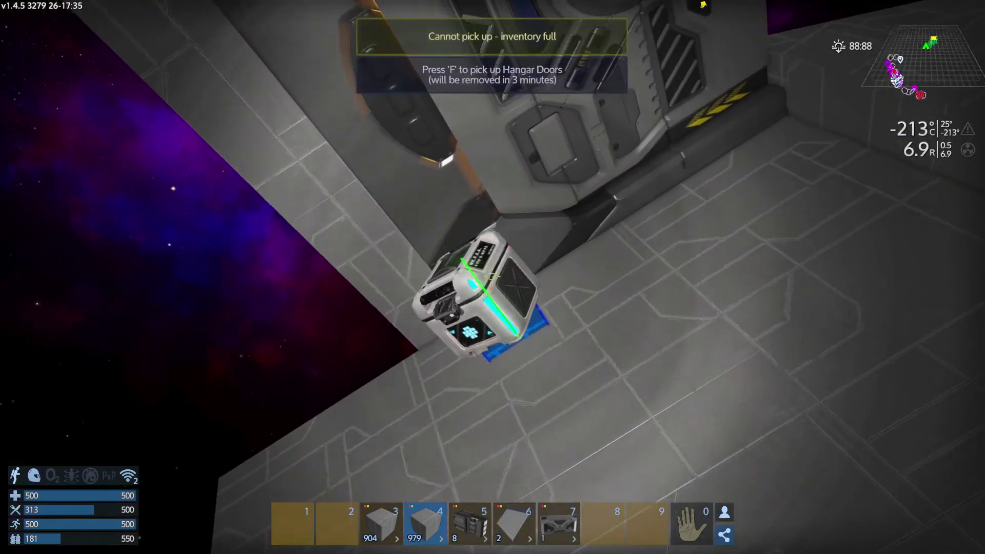
- Store the 40 Blast Door Blocks in the Container Controller, then pick up the hangar doors
key("Tab")
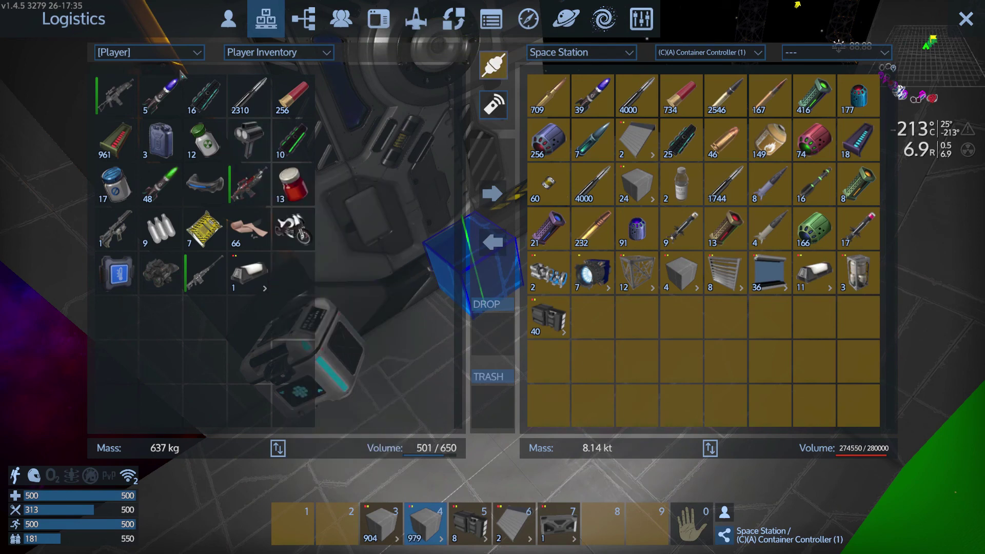
left_click(140, 79)
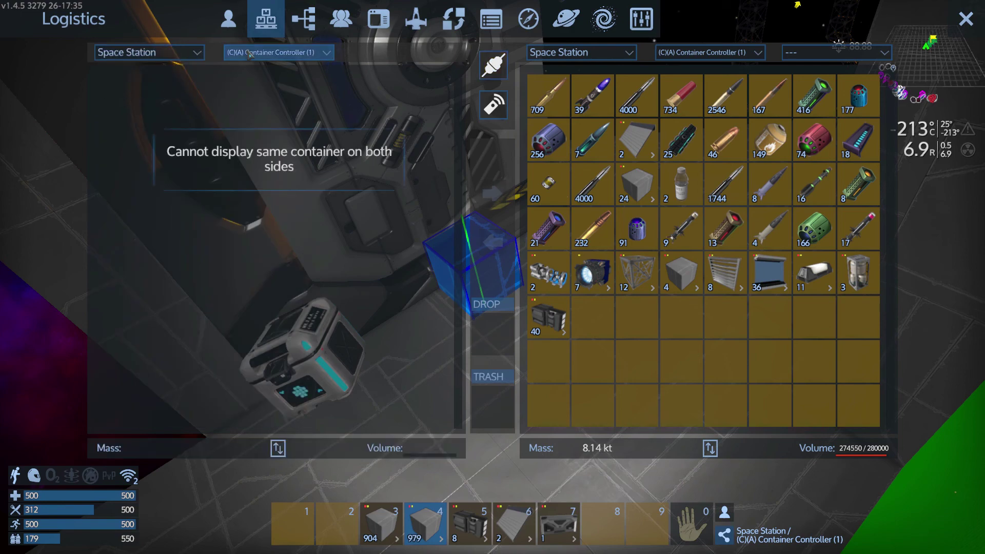
left_click(262, 102)
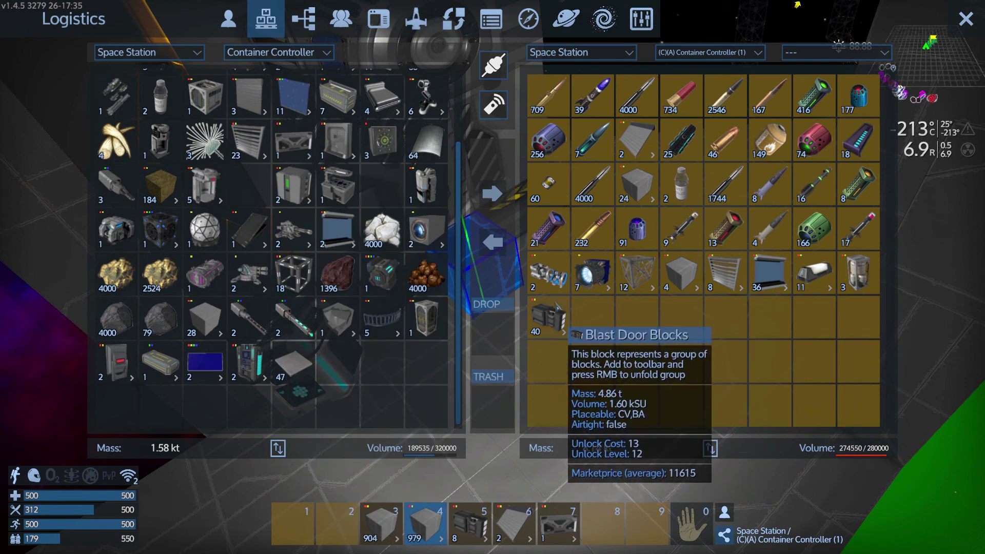
left_click_drag(556, 307, 557, 310)
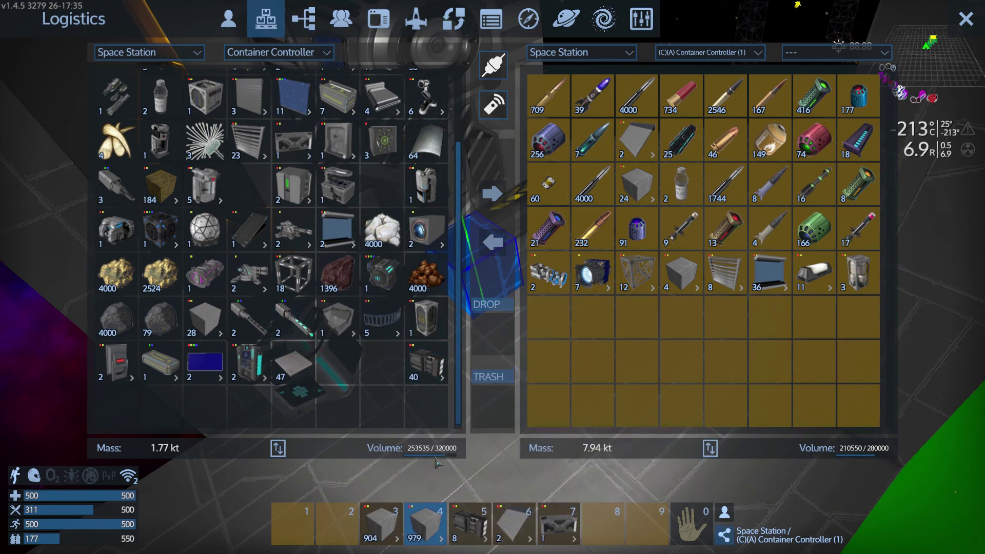
left_click_drag(471, 525, 427, 385)
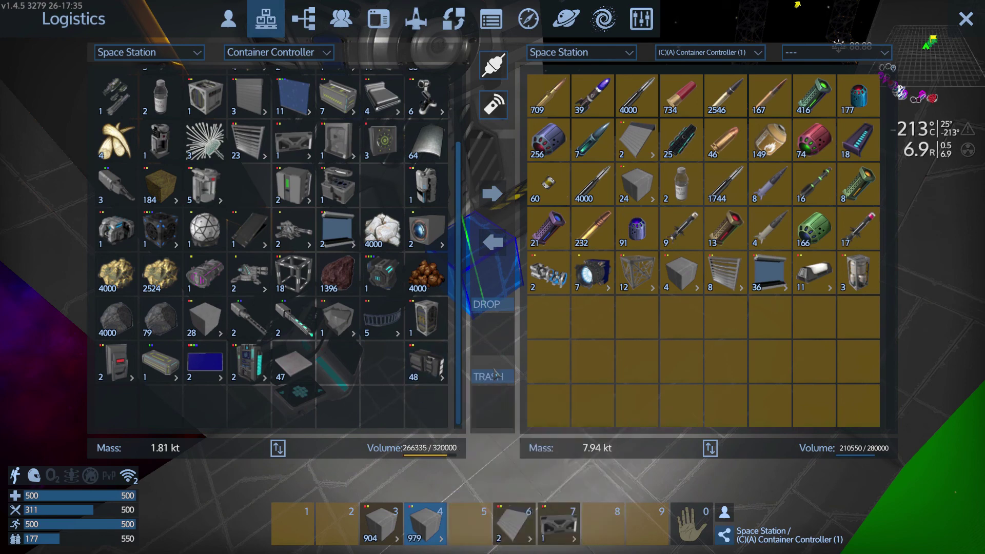
key("Escape")
key("f")
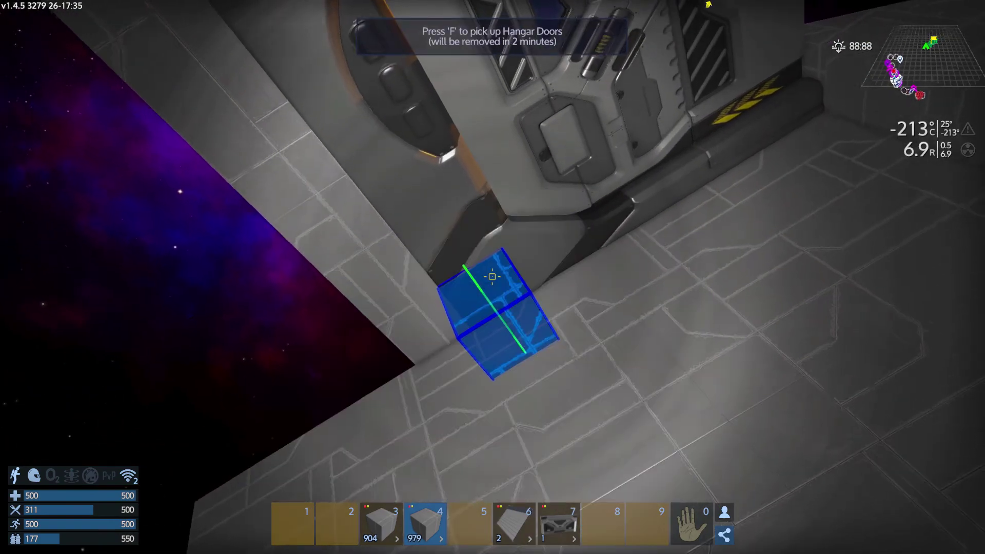
- Switch to the hangar door blocks and check them in the inventory
key("6")
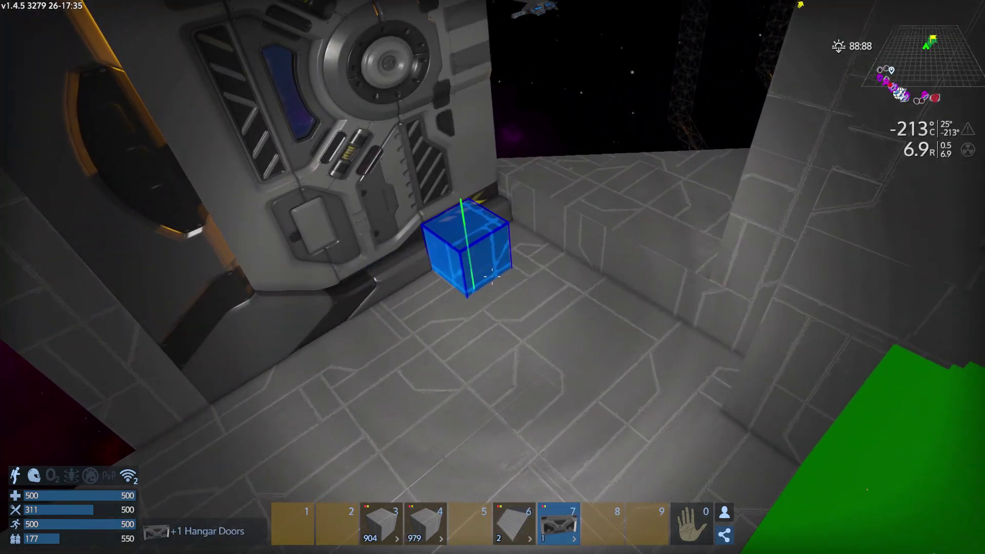
key("7")
key("F4")
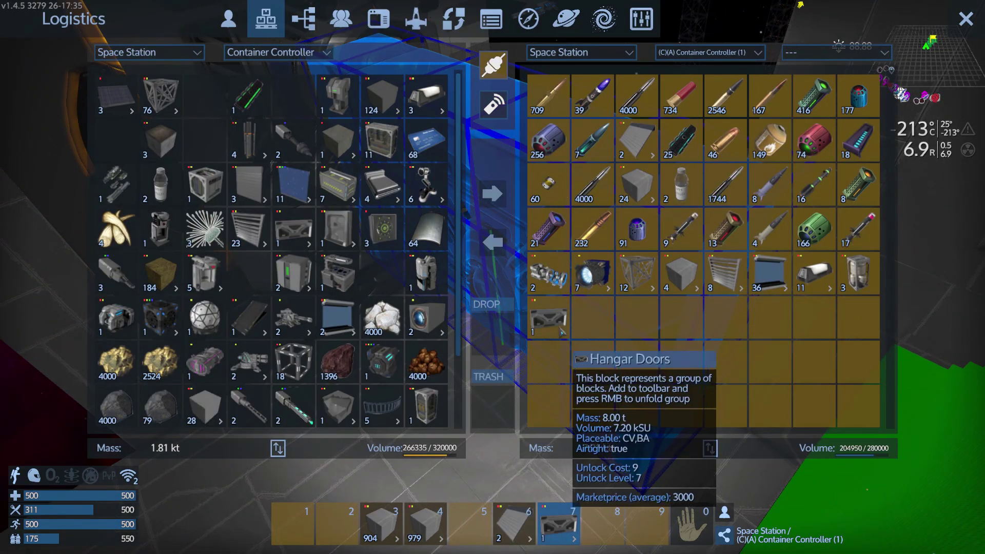
key("Escape")
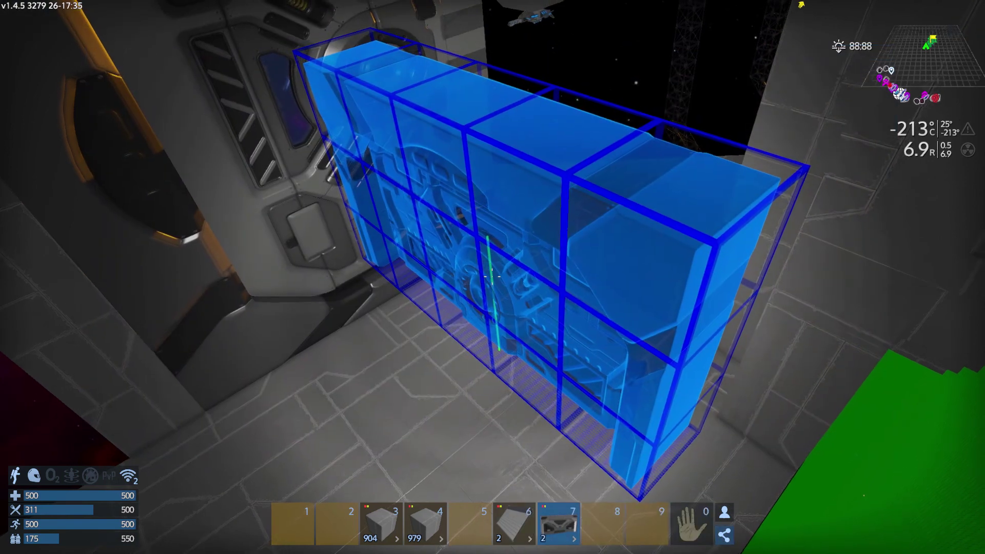
- Choose the 7x6 hangar door shape and rotate its placement preview upright
key("r")
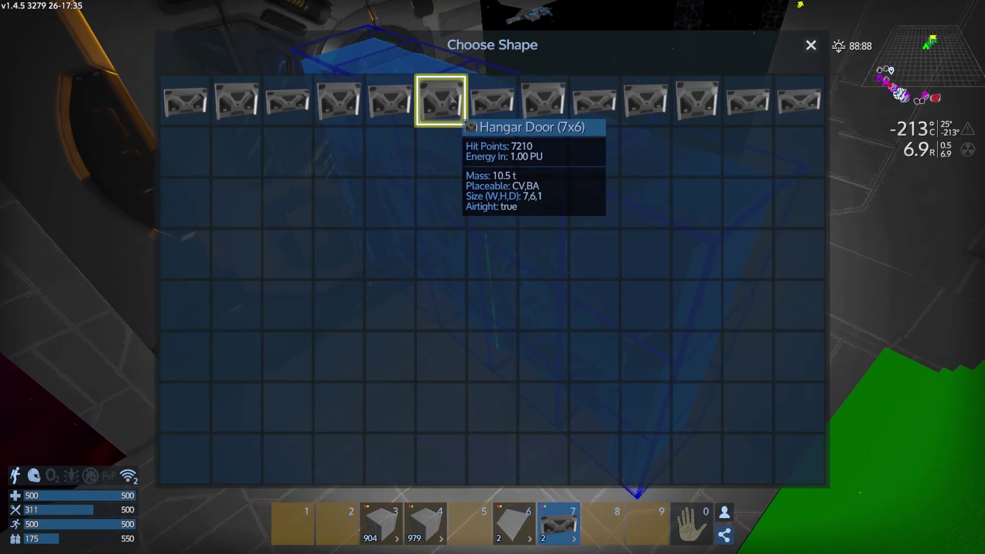
left_click(388, 100)
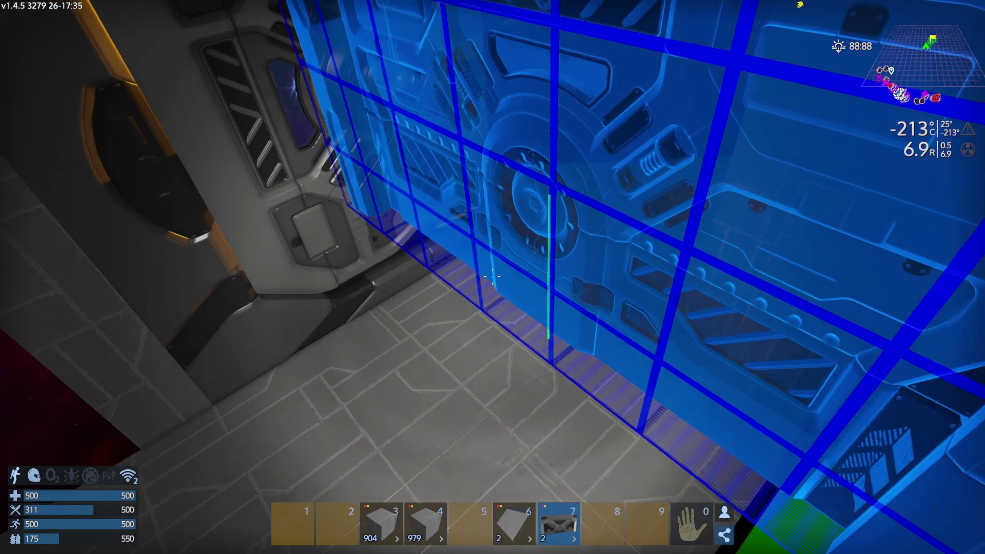
key("Page_Up")
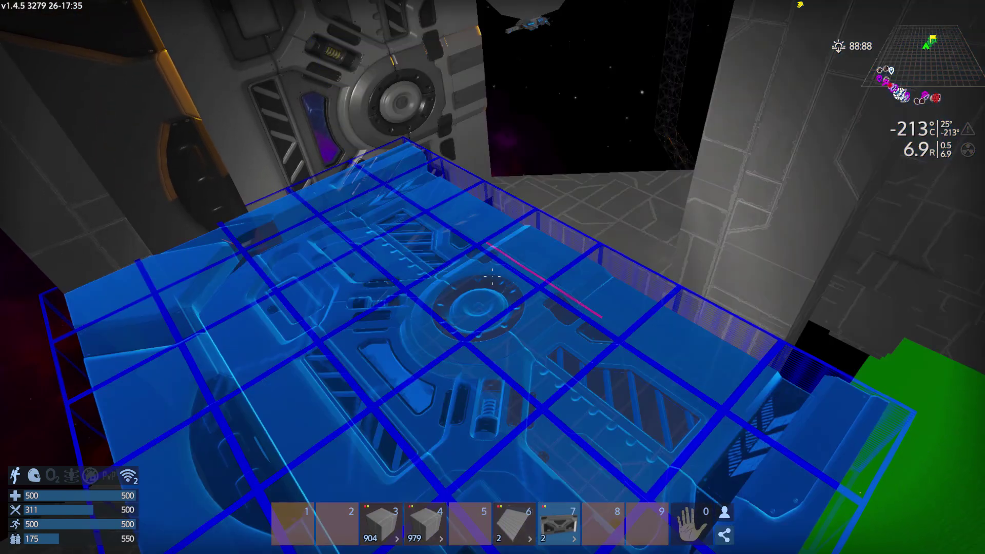
key("Page_Down")
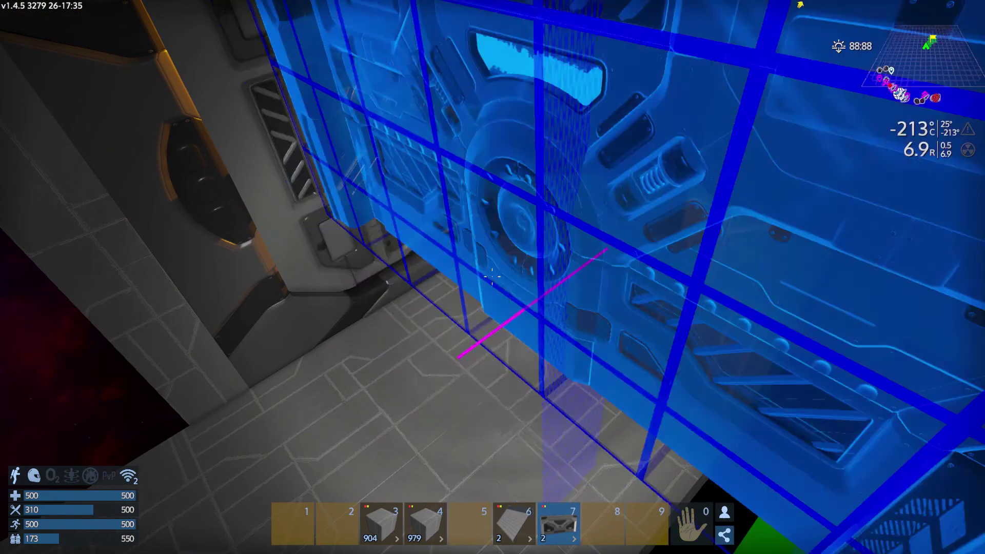
key("Escape")
key("7")
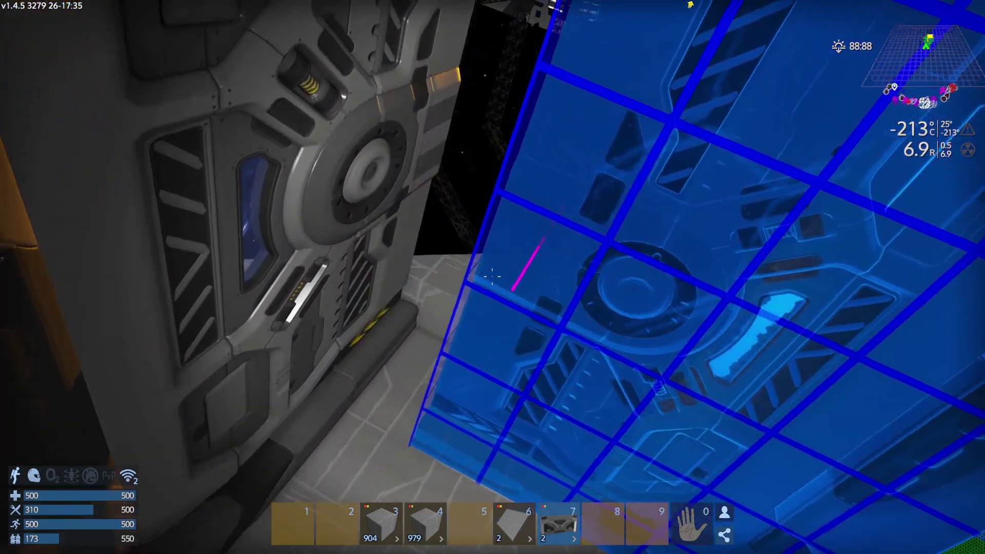
key("Escape")
key("7")
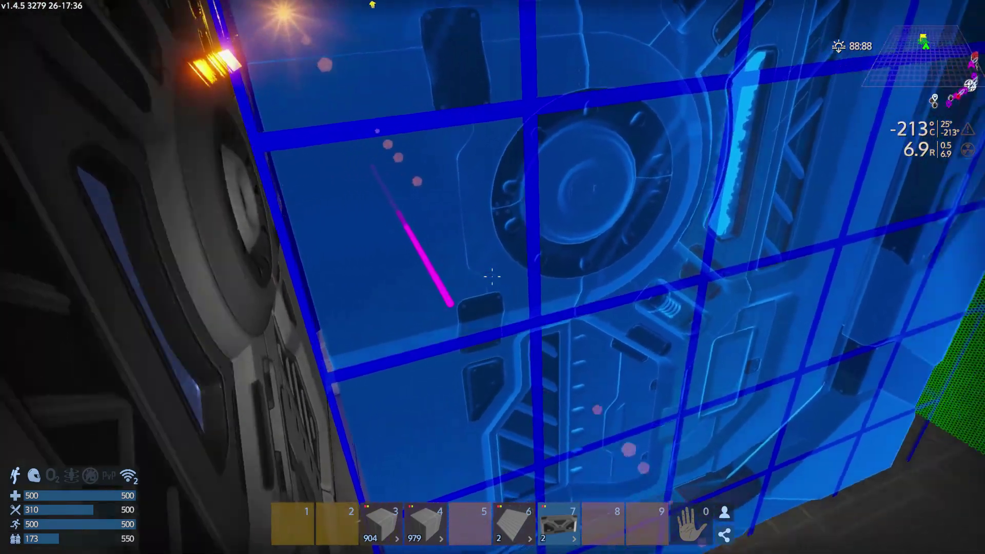
- Reselect the hangar door block and open the hangar door with F
key("1")
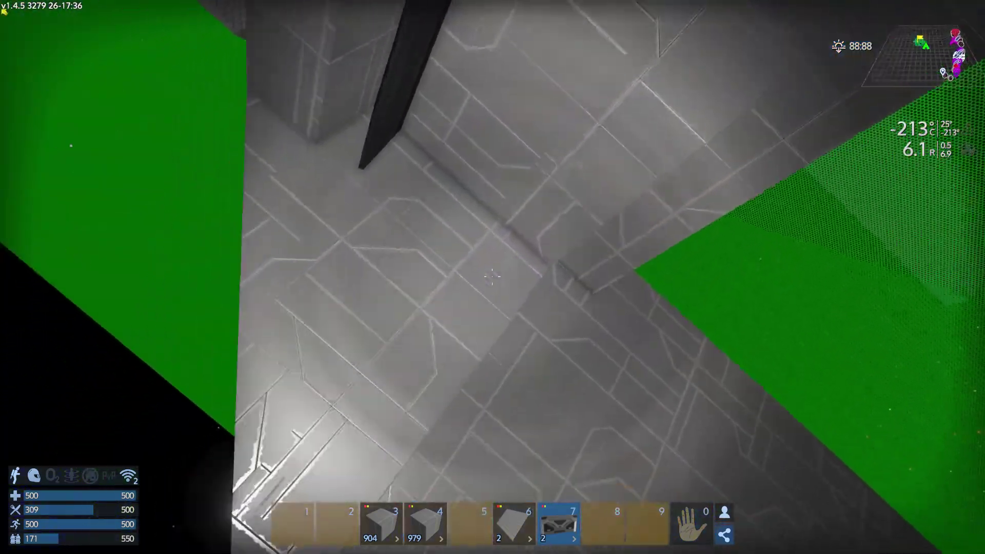
key("7")
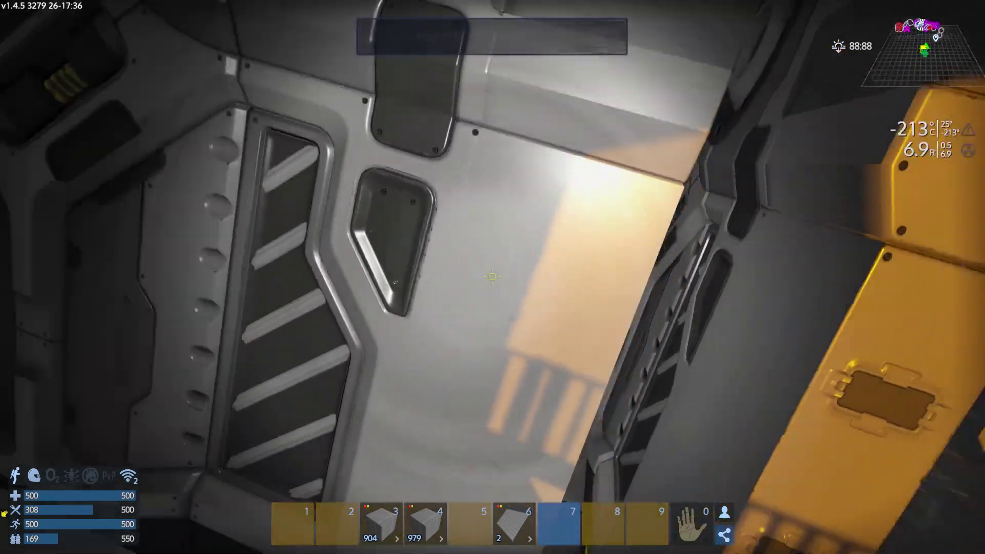
key("f")
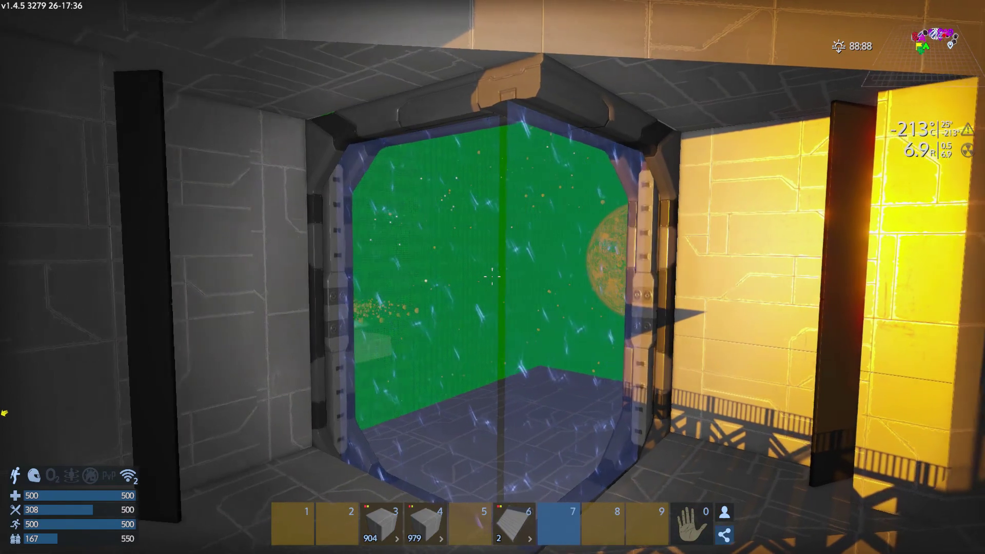
- Add hull blocks around the doorway, using the Multi Tool to remove misplaced ones
key("4")
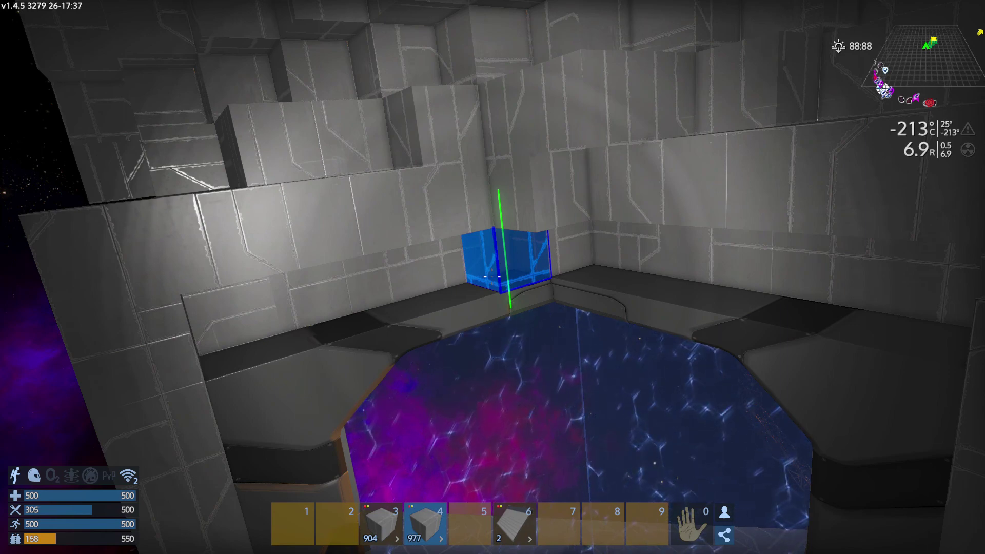
key("v")
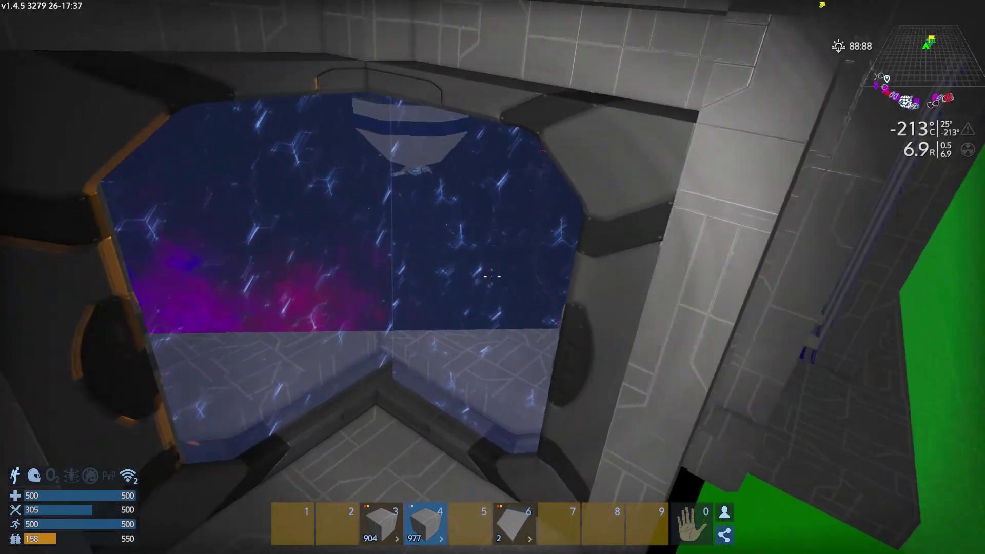
key("v")
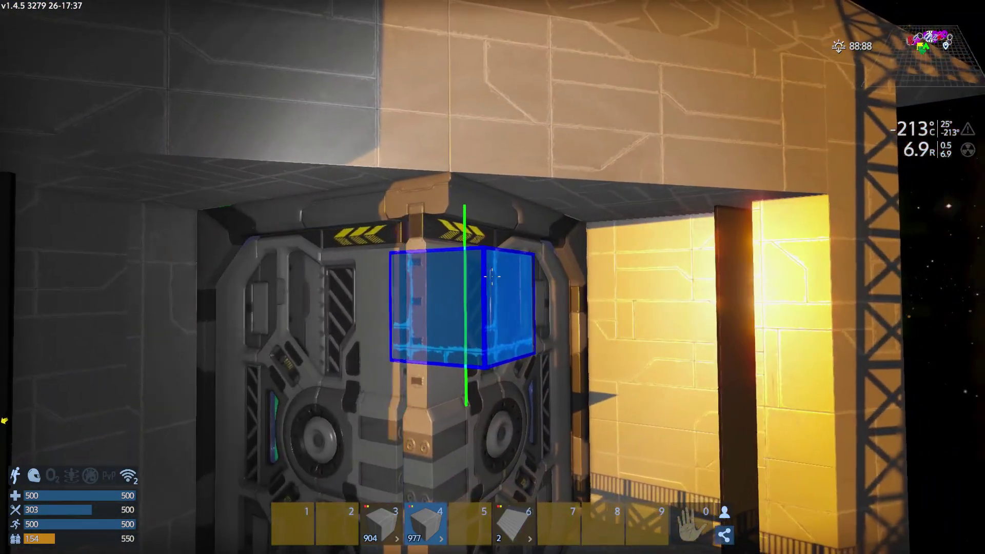
key("9")
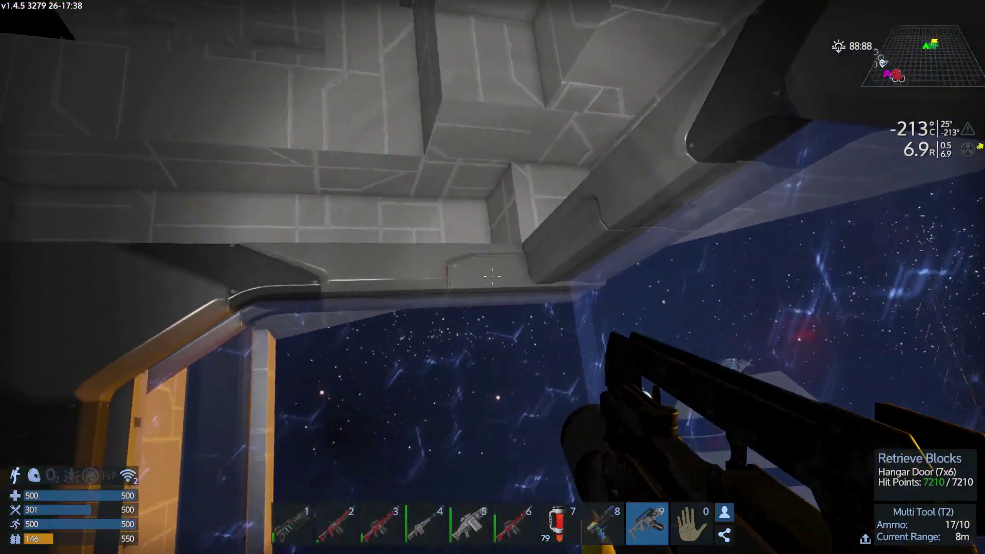
key("4")
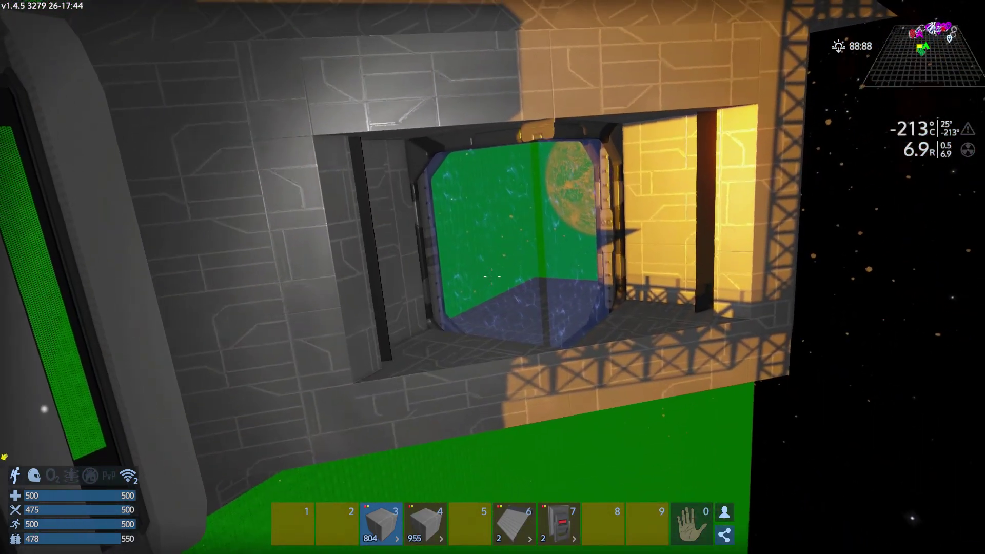
- Compare the two motion sensors' detection range settings in the Control Panel
key("p")
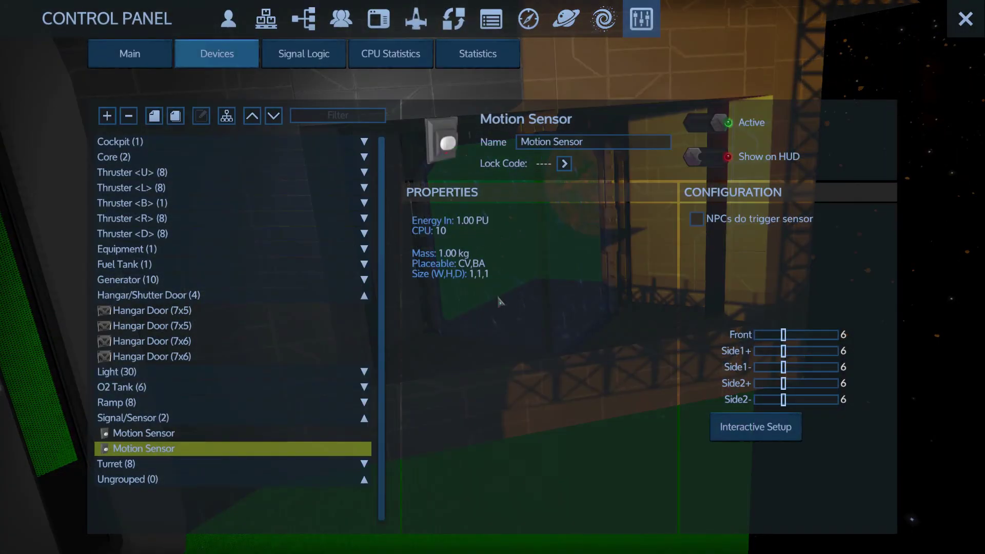
left_click(228, 434)
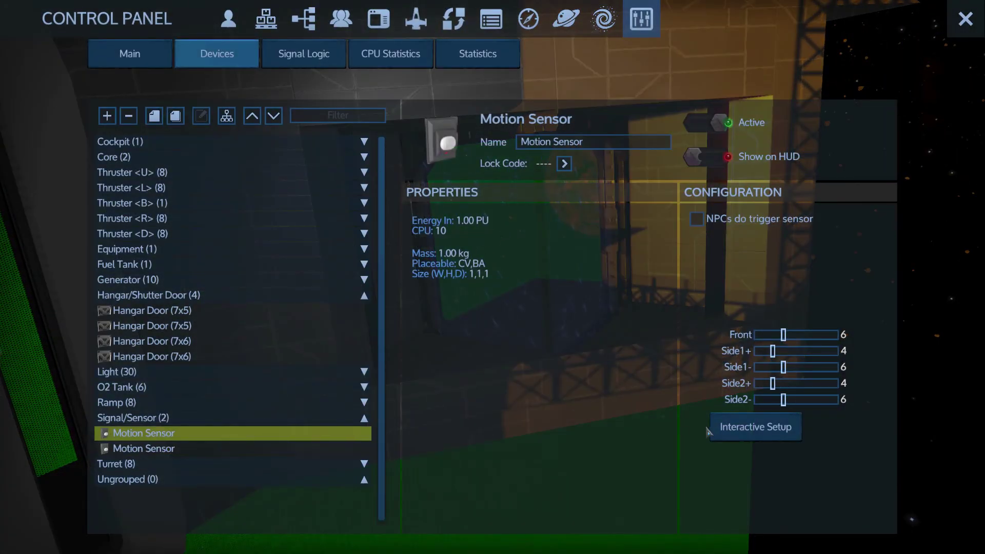
left_click(166, 449)
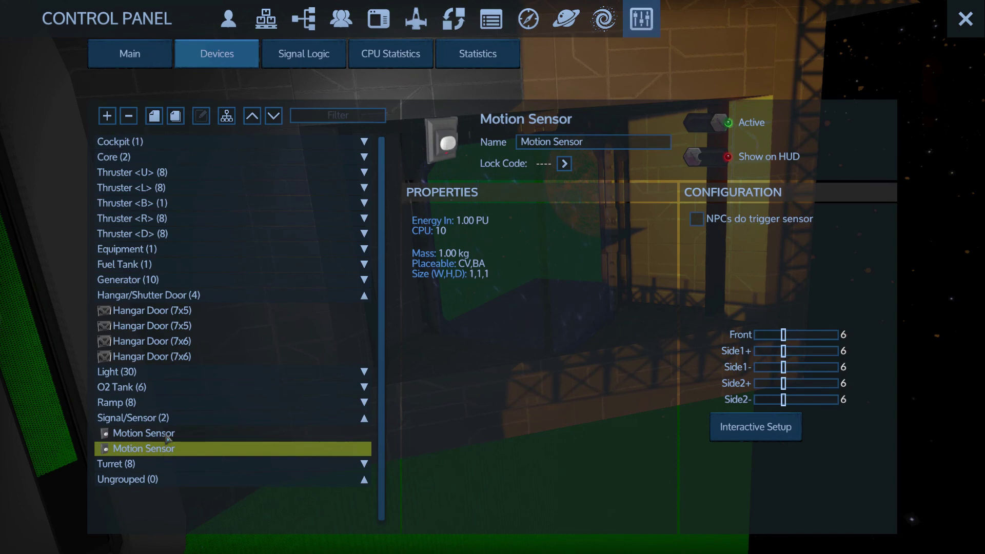
left_click(172, 435)
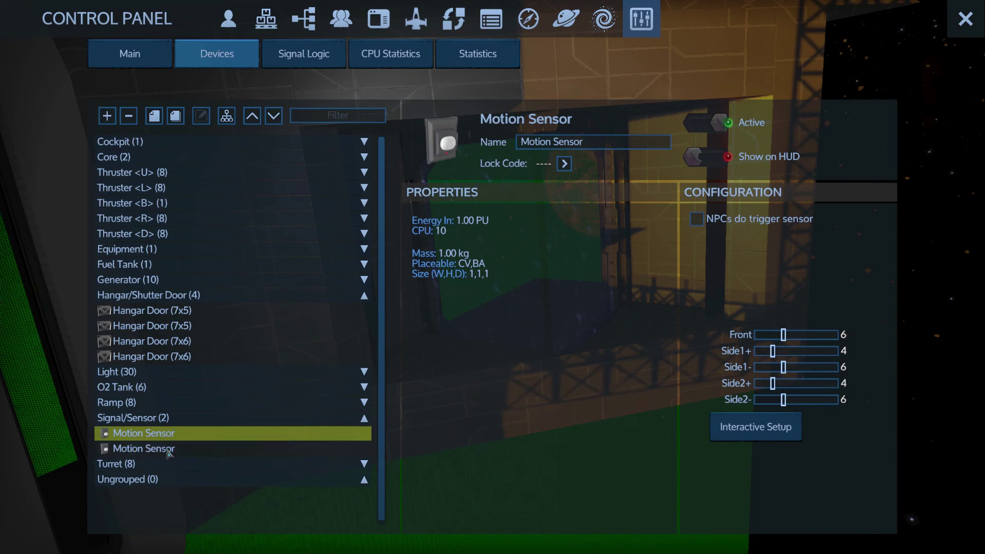
left_click(169, 450)
key("Escape")
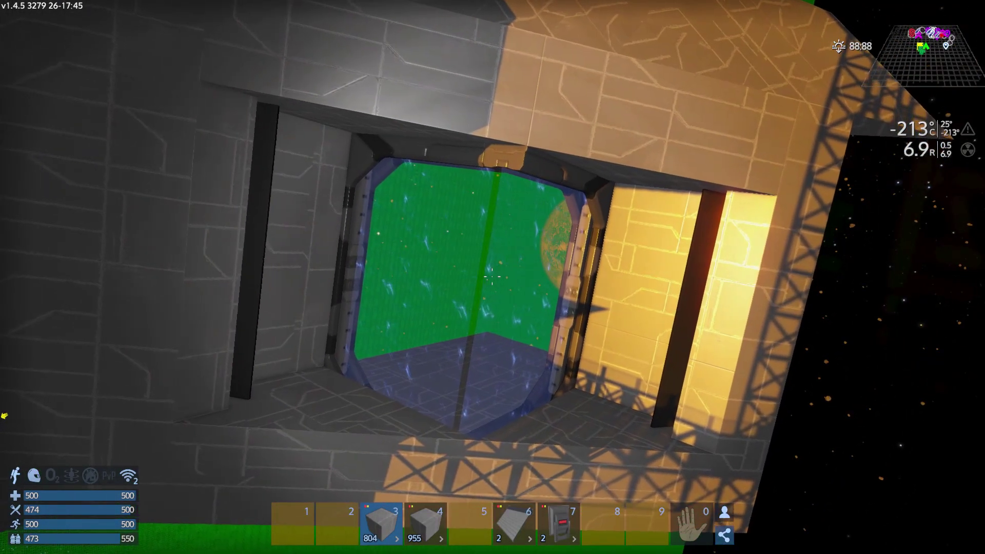
- Review the 7x5 and 7x6 hangar doors and rename one 'Hangar Door (7x5) left'
key("p")
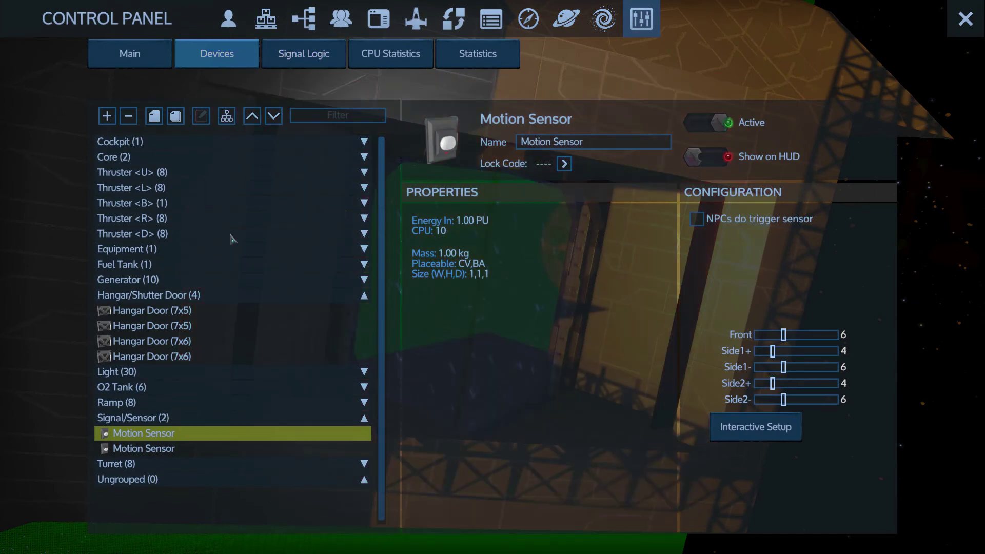
left_click(148, 312)
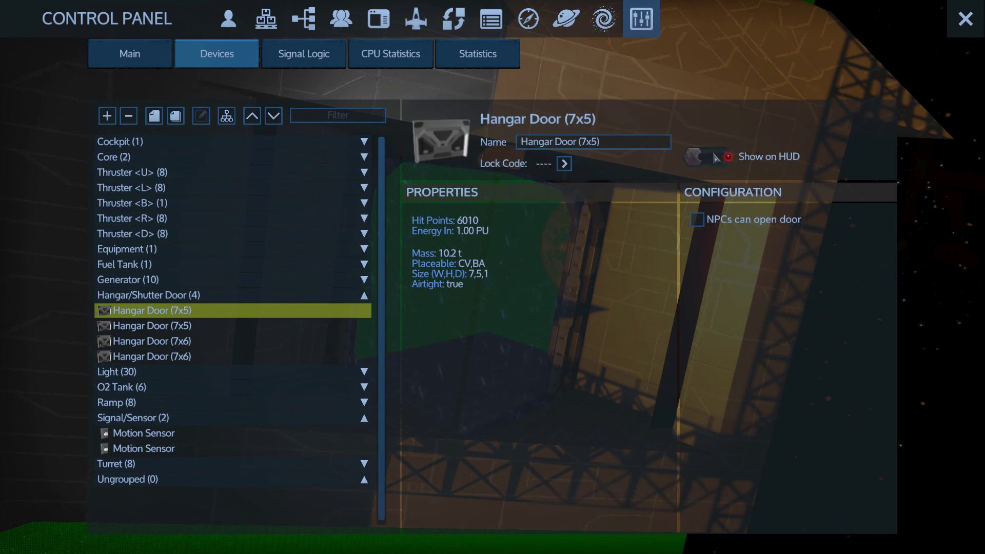
left_click(212, 326)
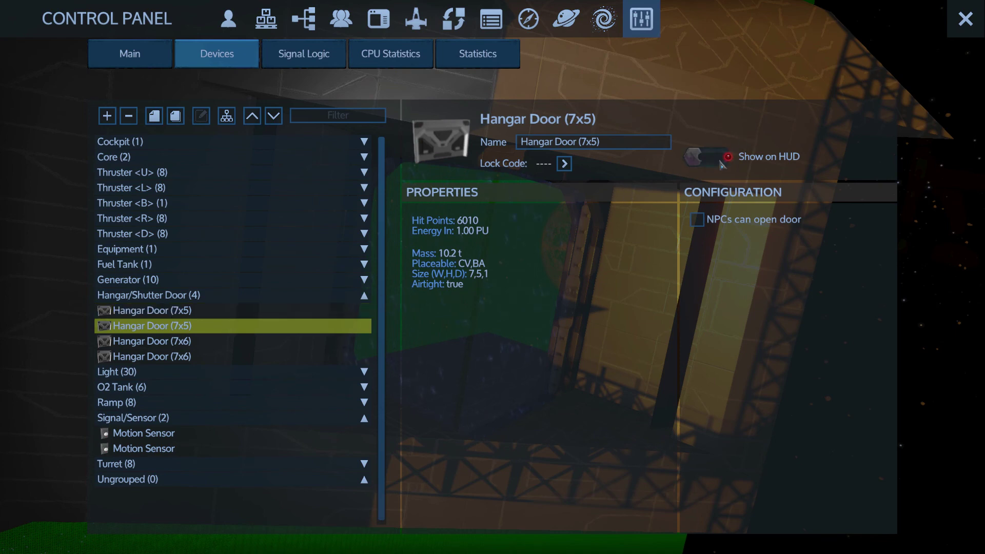
left_click(199, 343)
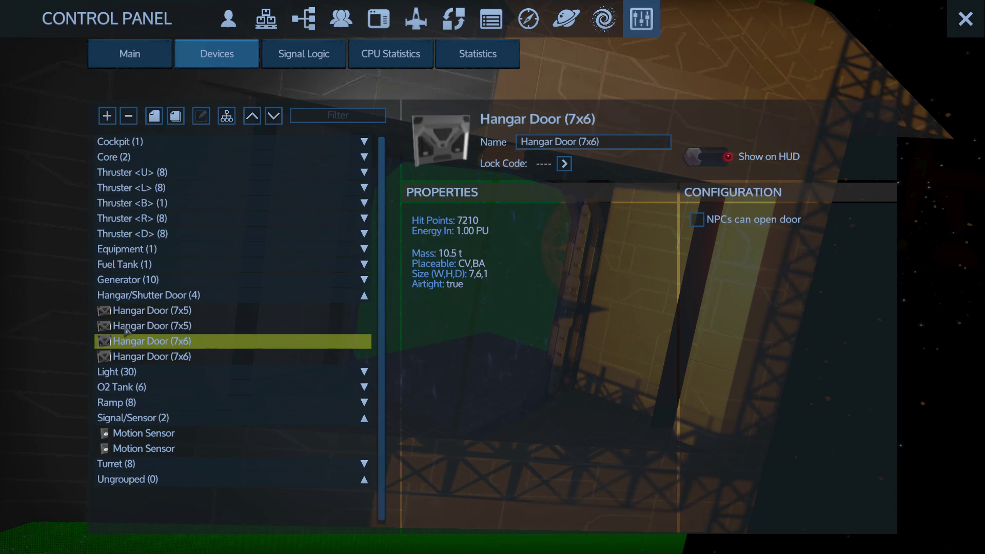
left_click(161, 312)
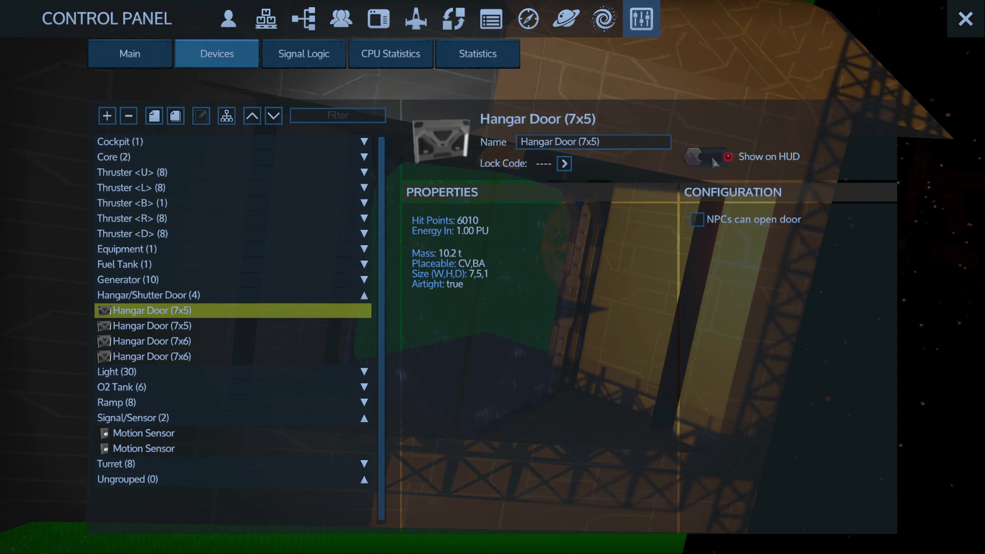
key("Escape")
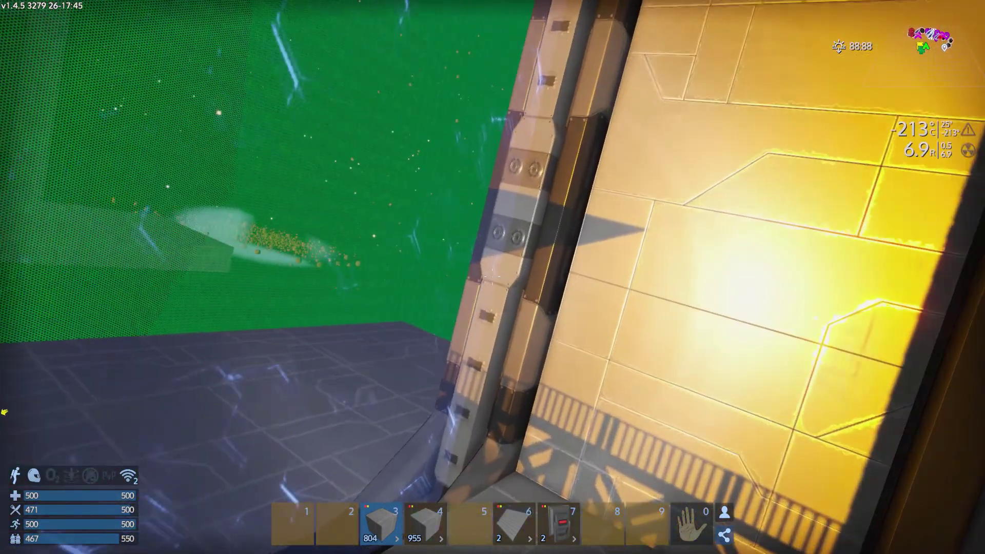
key("p")
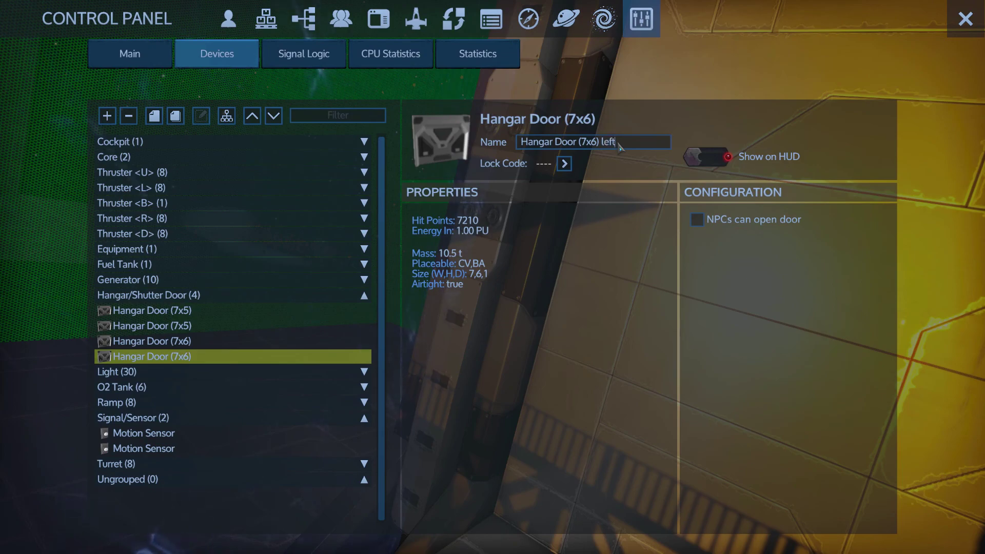
key("Escape")
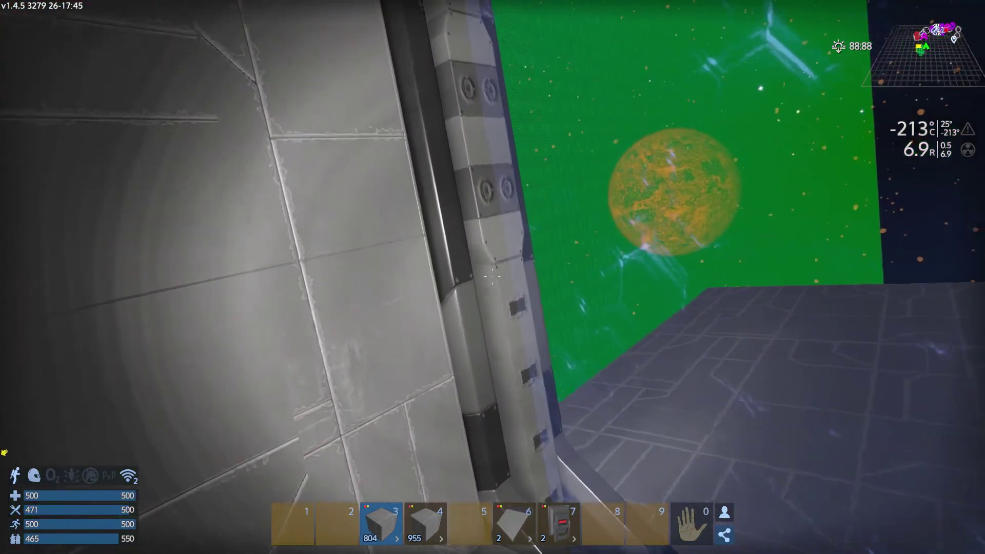
key("p")
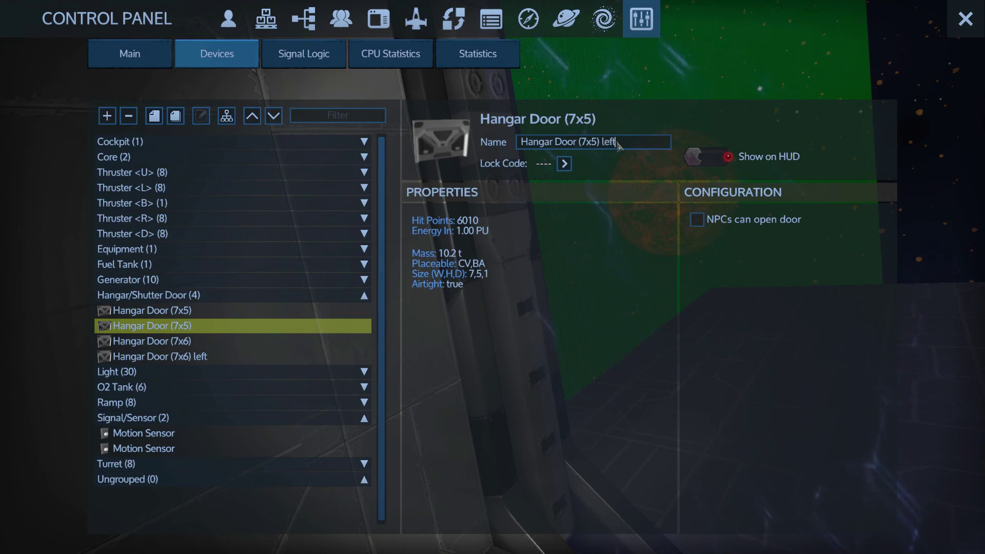
key("Escape")
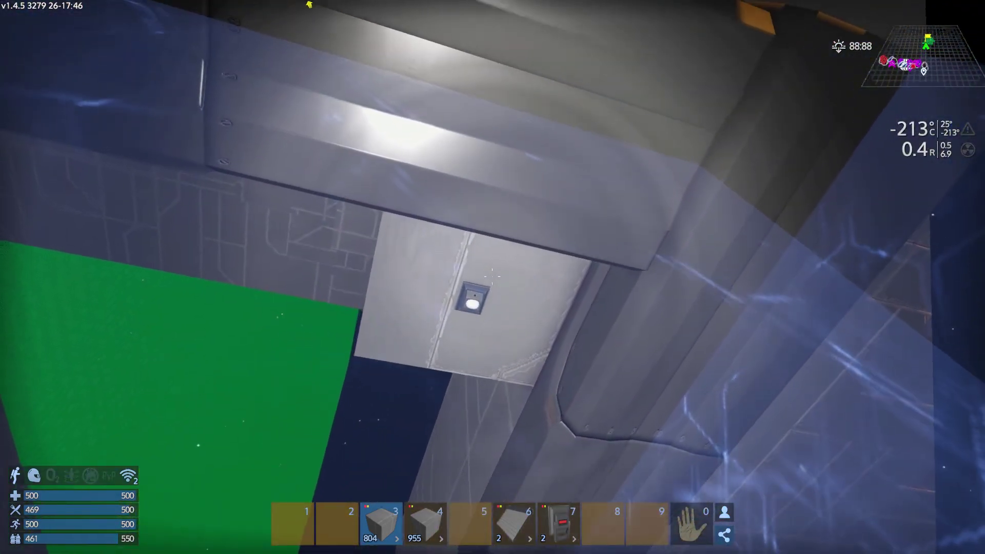
- Begin appending to the aimed-at motion sensor's name in the Devices tab
key("p")
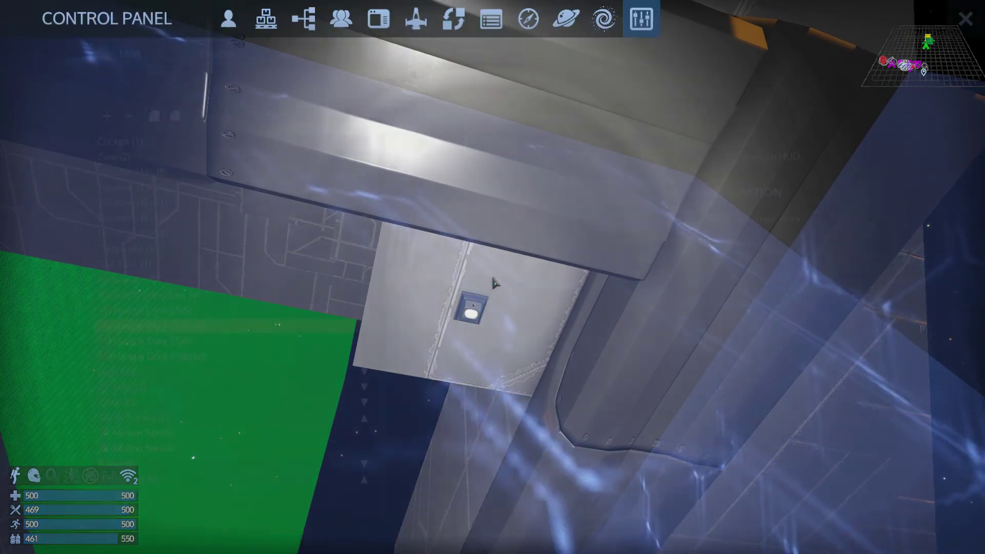
key("Escape")
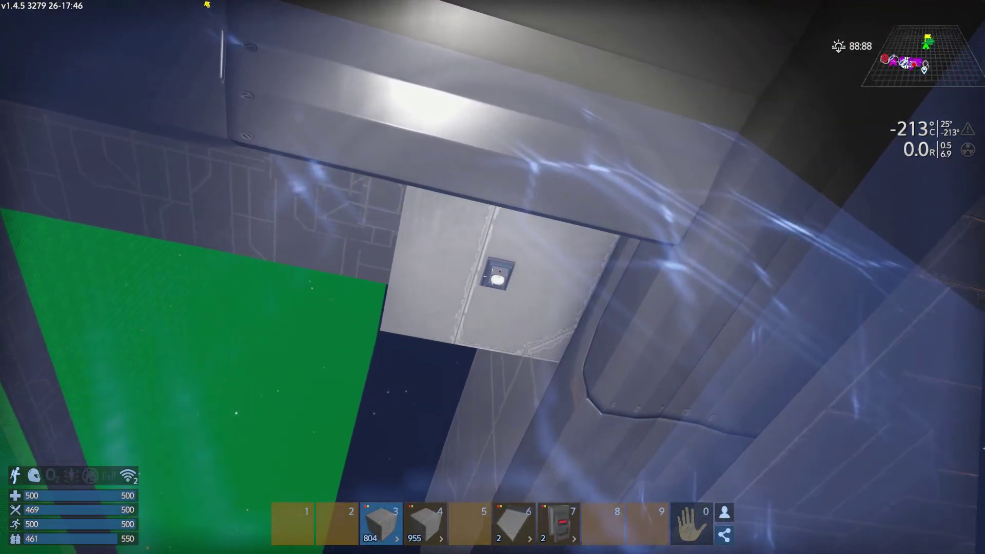
key("p")
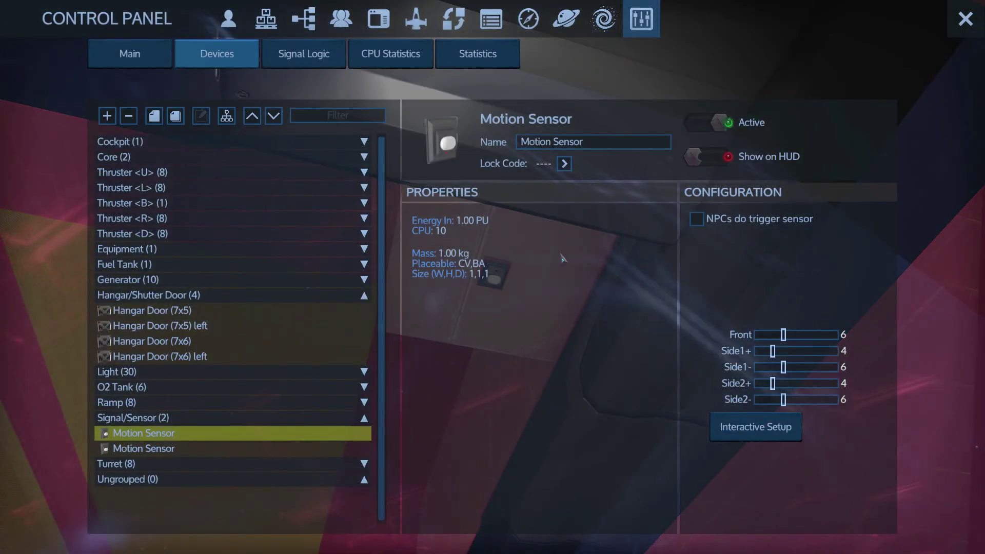
left_click(606, 144)
key("End")
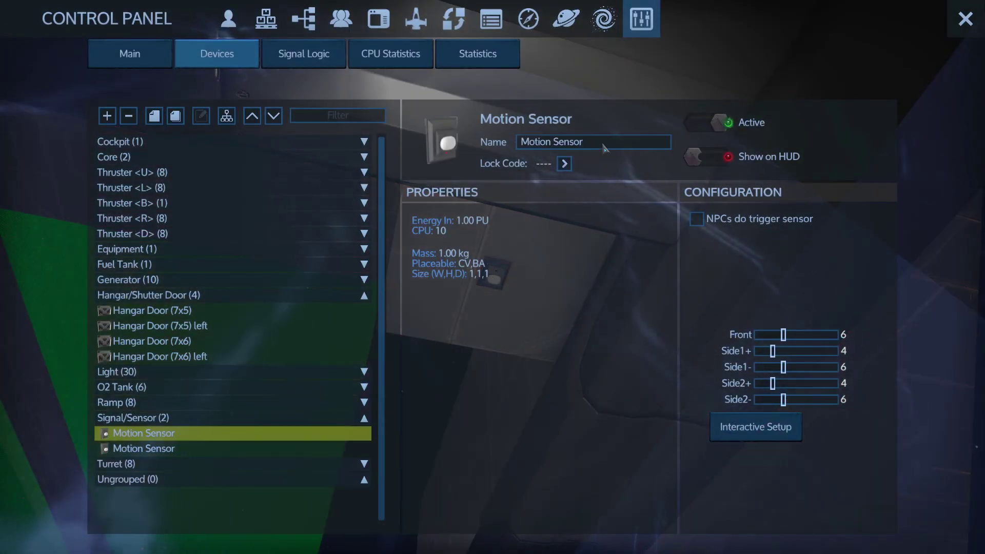
type(" left")
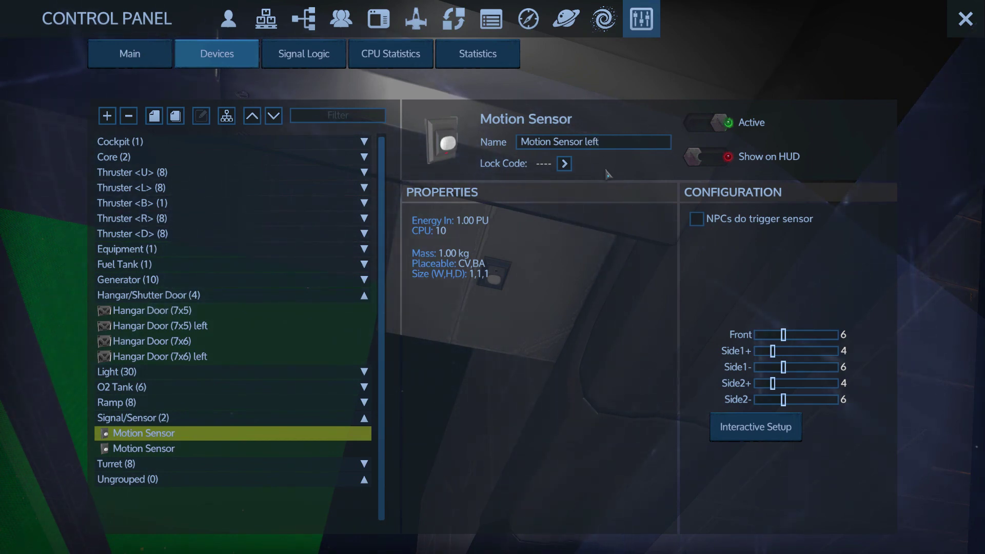
- Rename the other motion sensor to 'Motion Sensor right'
left_click(144, 447)
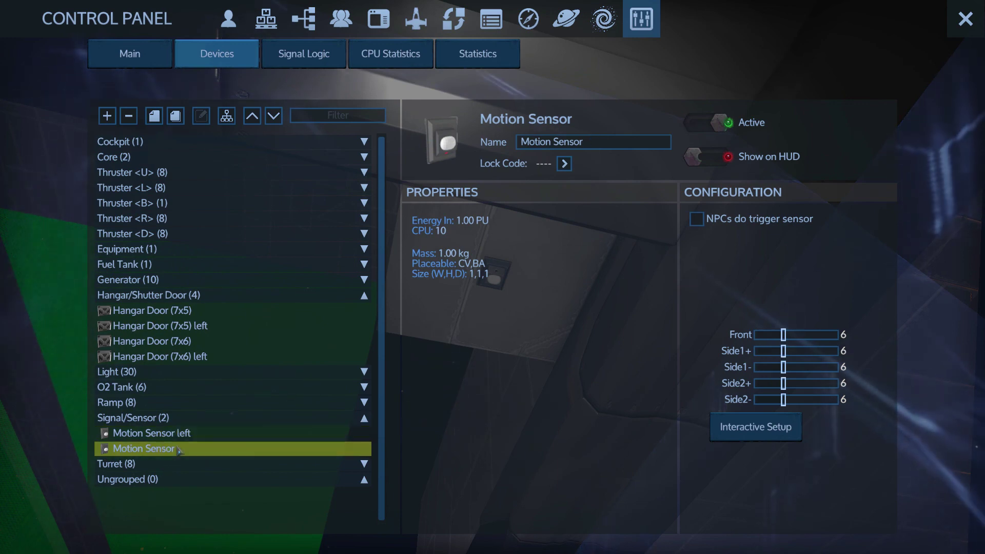
left_click(600, 142)
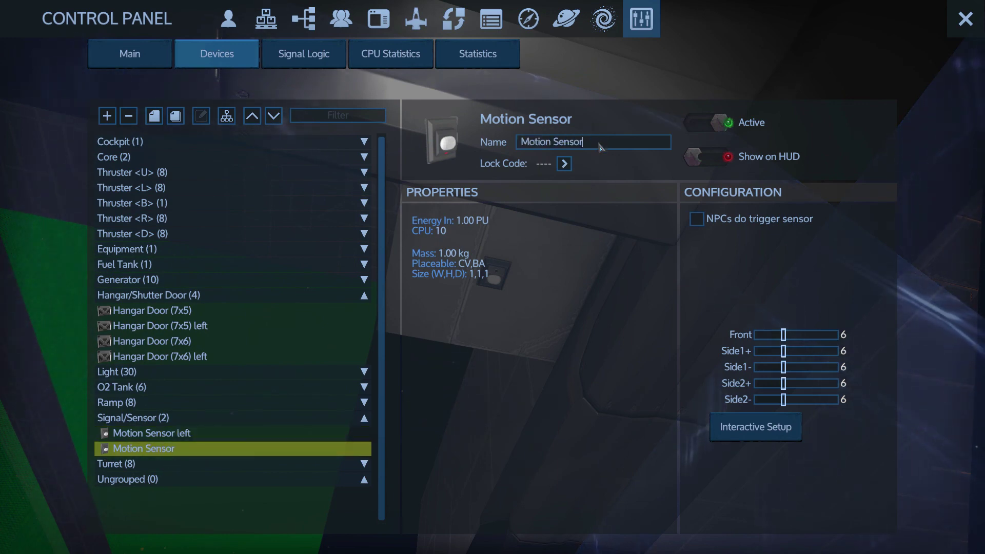
type(" R")
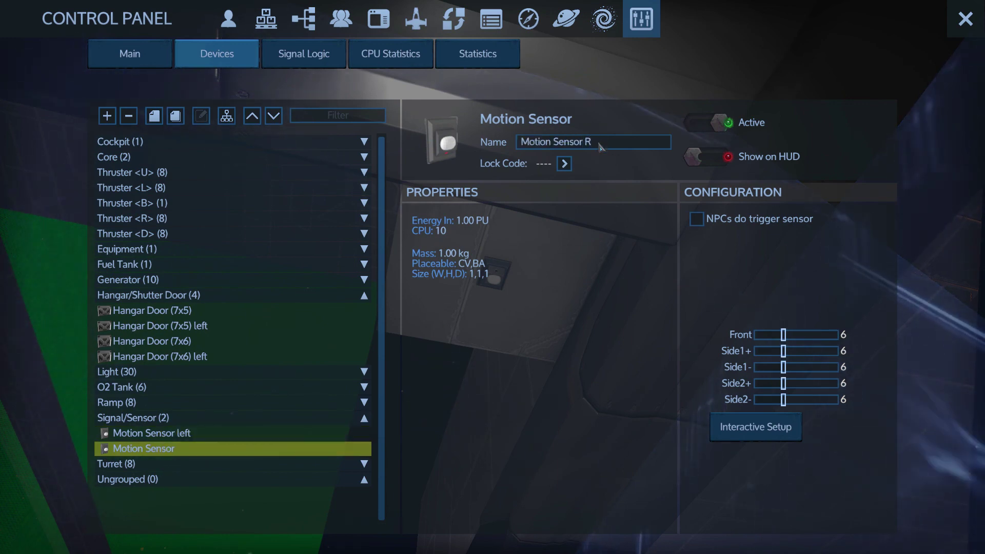
key("BackSpace")
type("right")
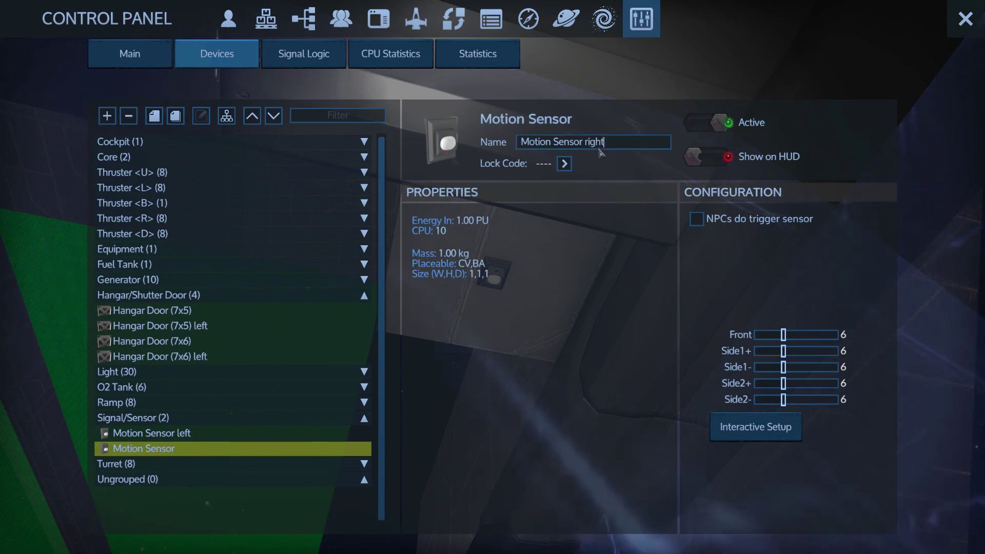
key("Return")
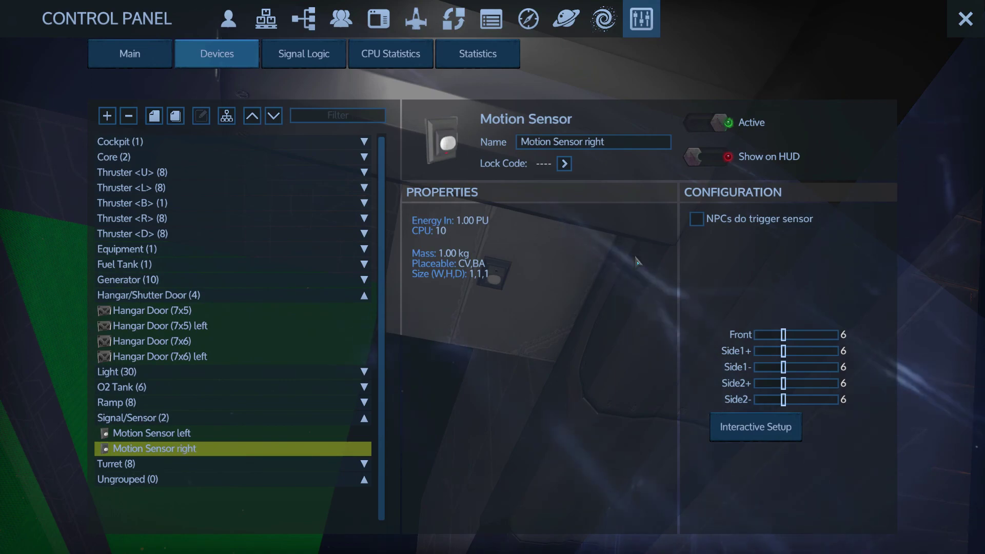
key("Escape")
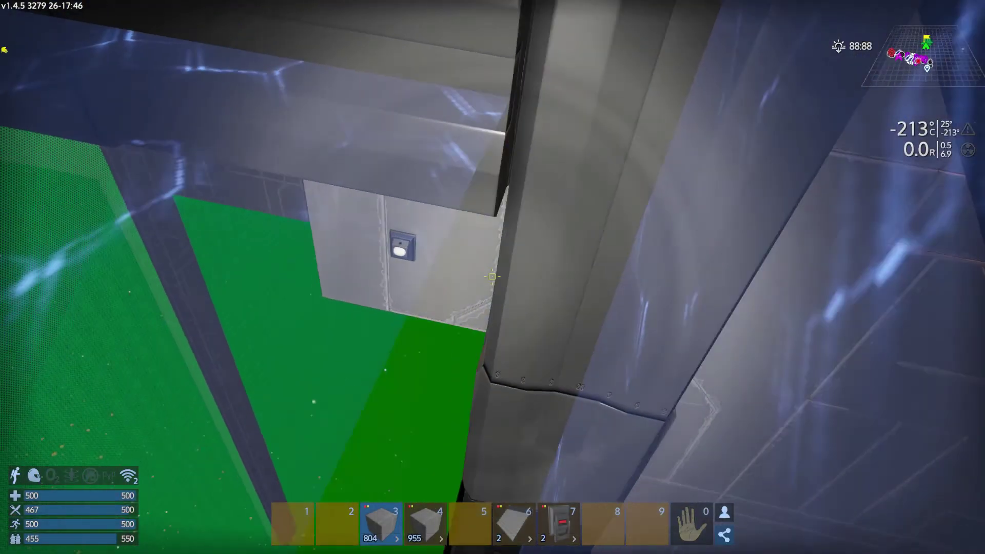
- Move toward the doorway and select Motion Sensor left and Hangar Door (7x5)
key("w")
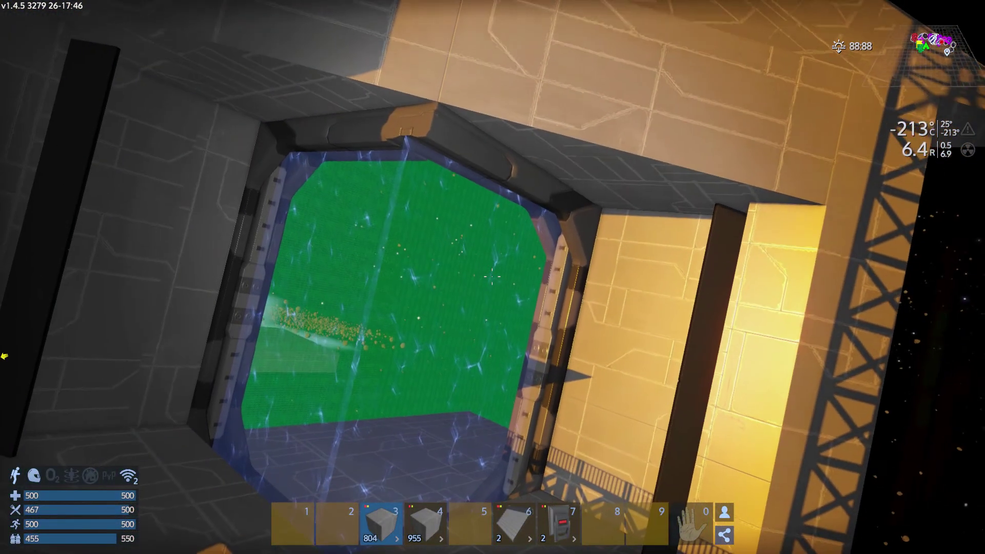
key("p")
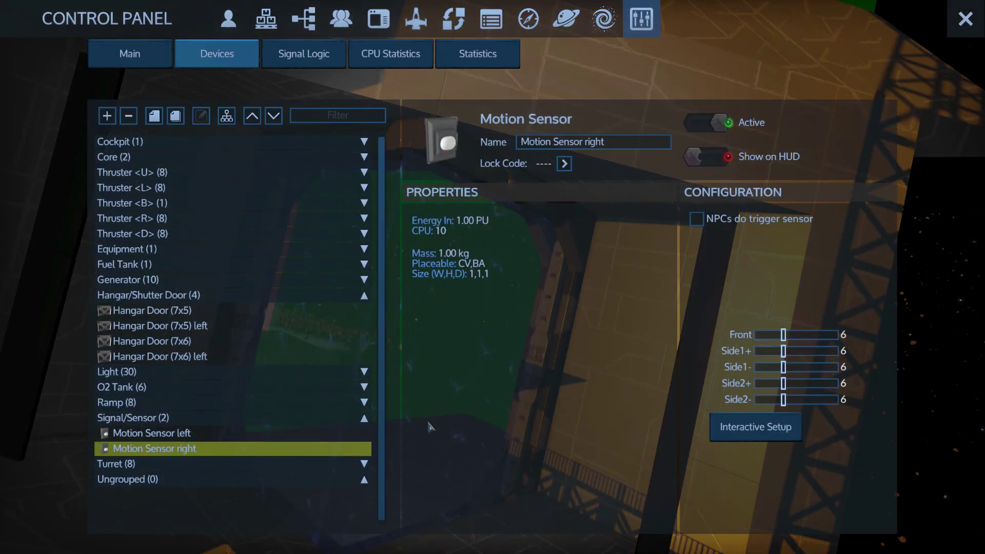
left_click(159, 433)
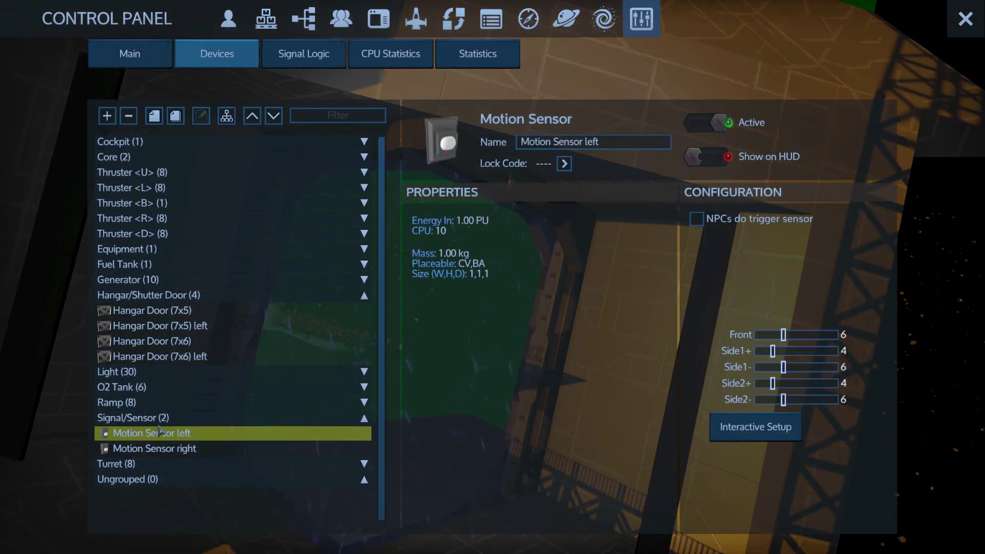
left_click(148, 312)
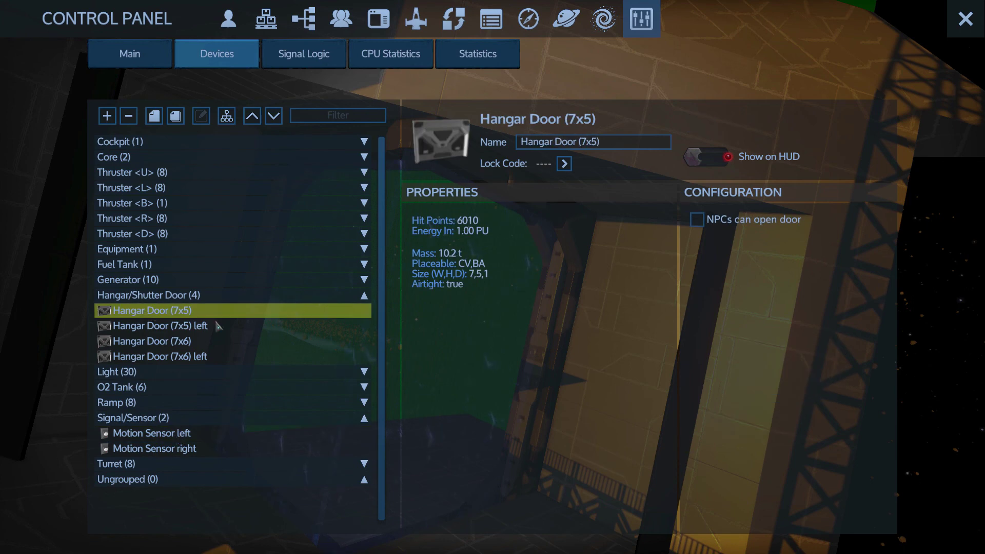
- Give Motion Sensor left its signal and make Hangar Door (7x5) left follow Left Hangar
left_click(303, 54)
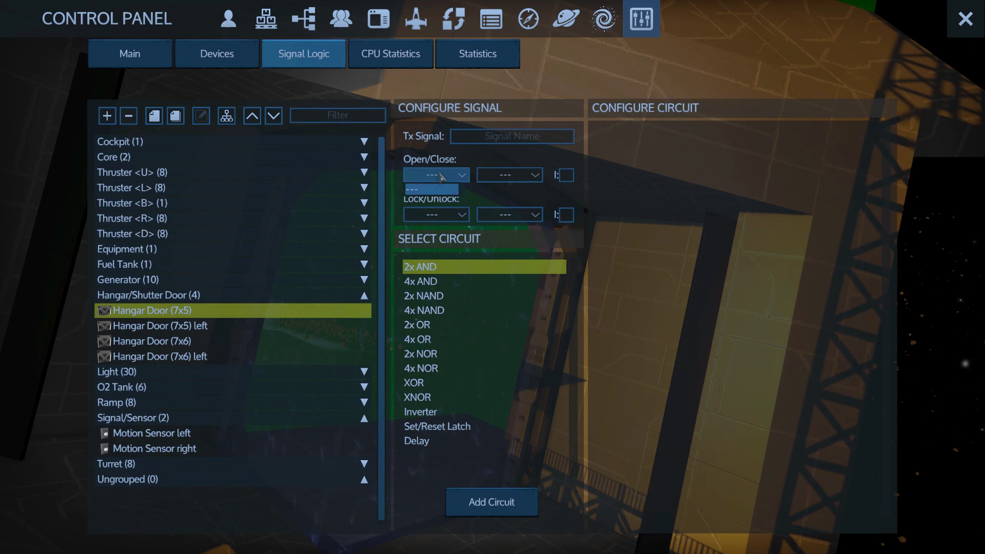
left_click(155, 435)
type("Left Hangar")
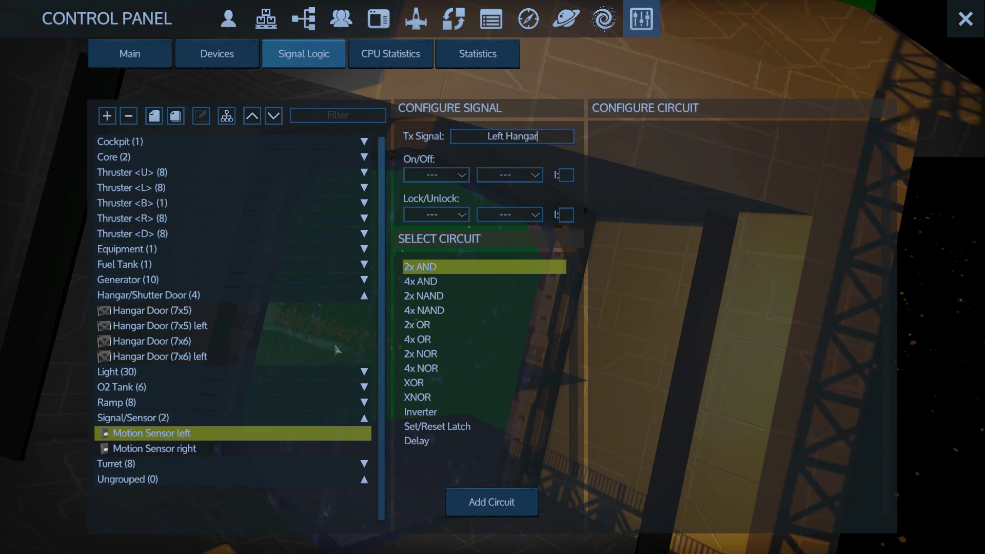
left_click(145, 324)
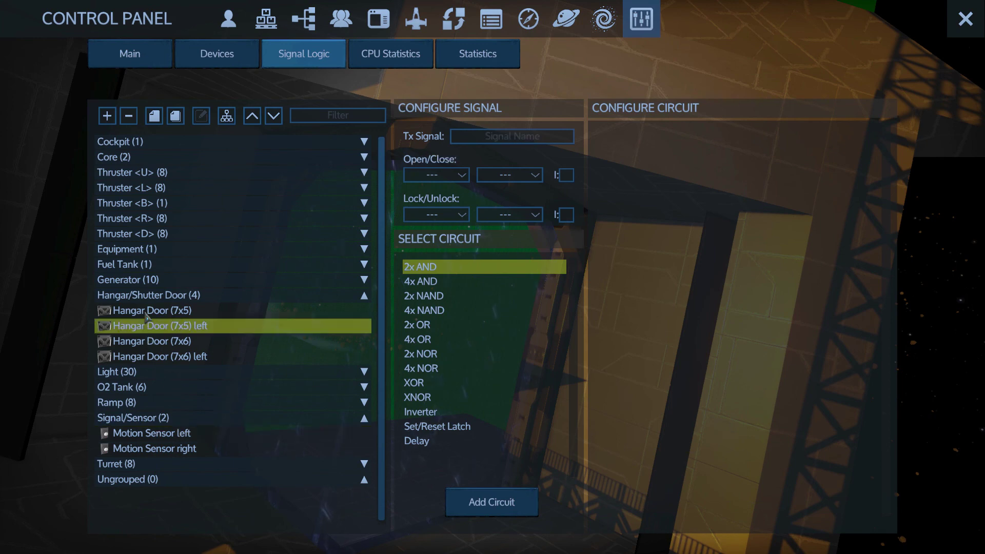
left_click(433, 176)
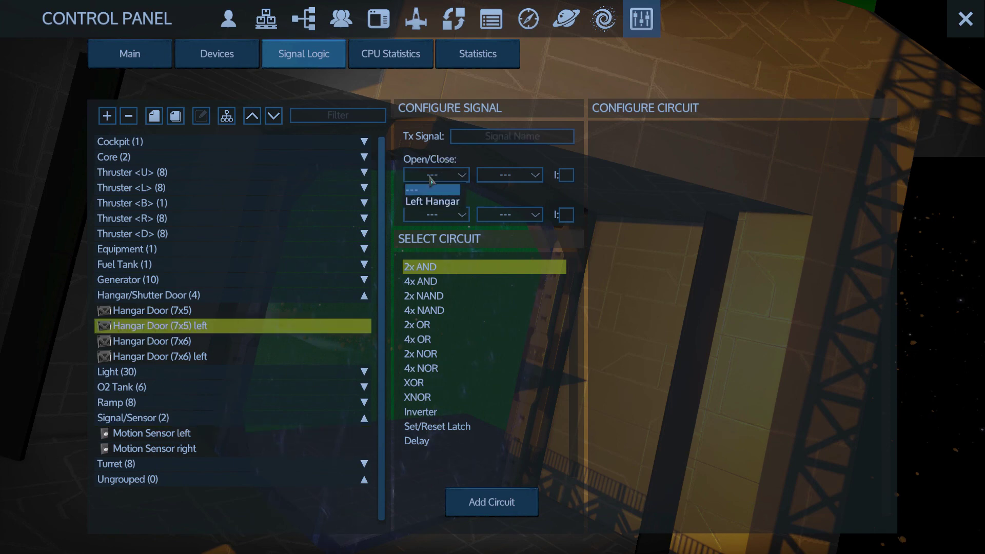
left_click(422, 205)
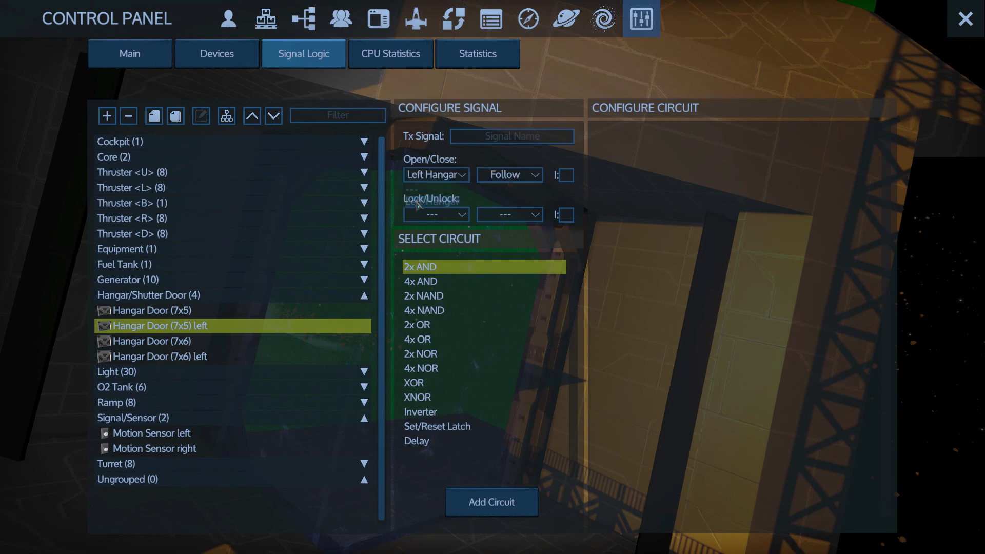
- Make Hangar Door (7x6) left open and close following Left Hangar
left_click(169, 341)
left_click(178, 357)
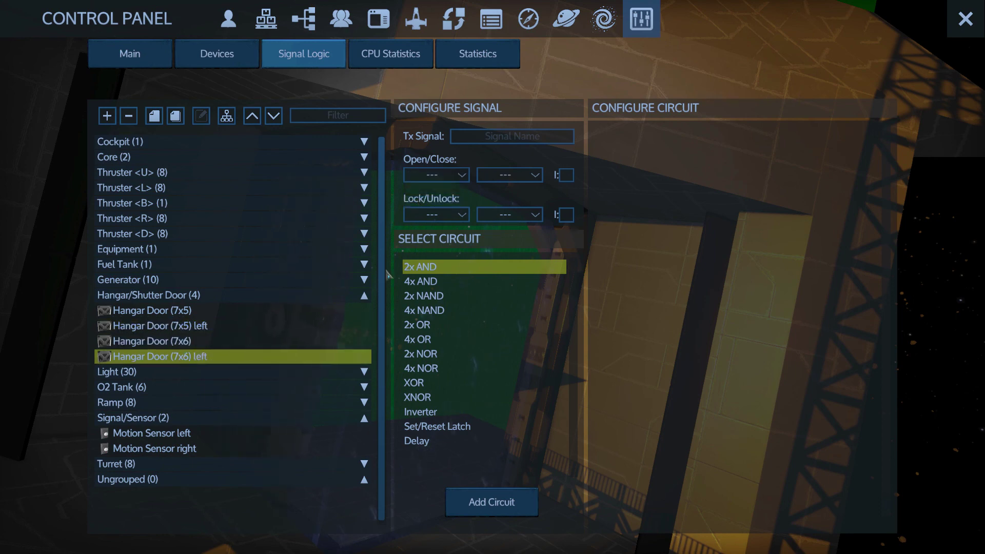
left_click(436, 175)
left_click(432, 200)
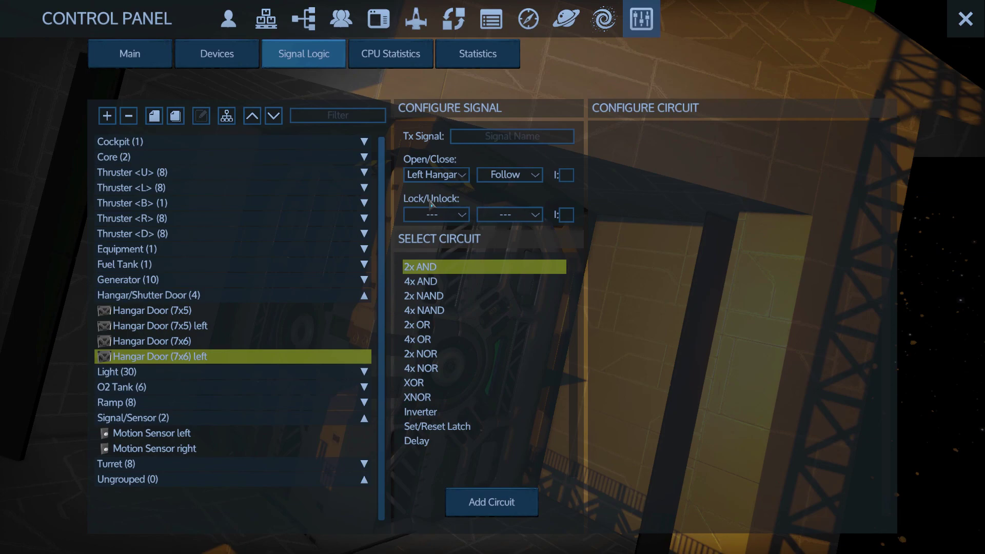
- Put away the held block and select a ramp's Name field in the device details
key("Escape")
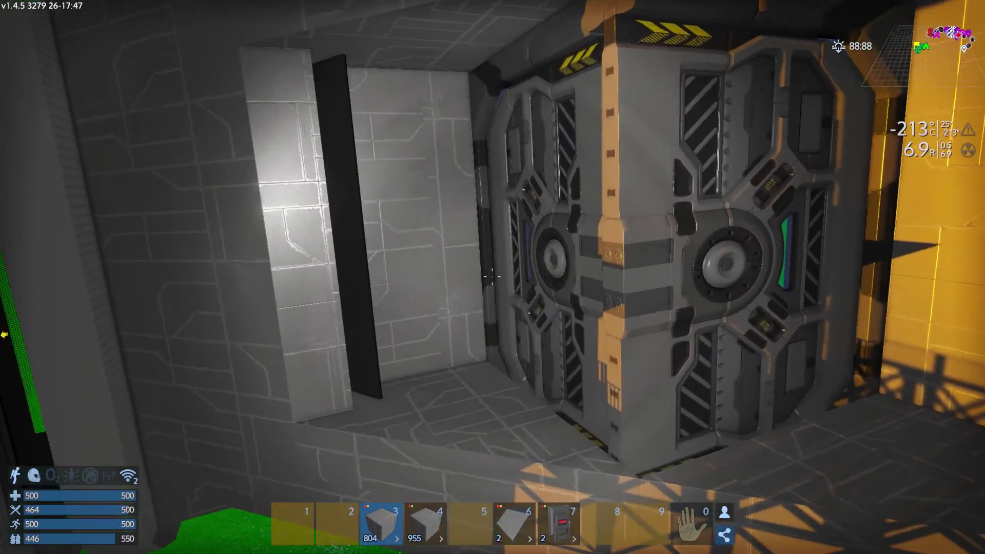
key("8")
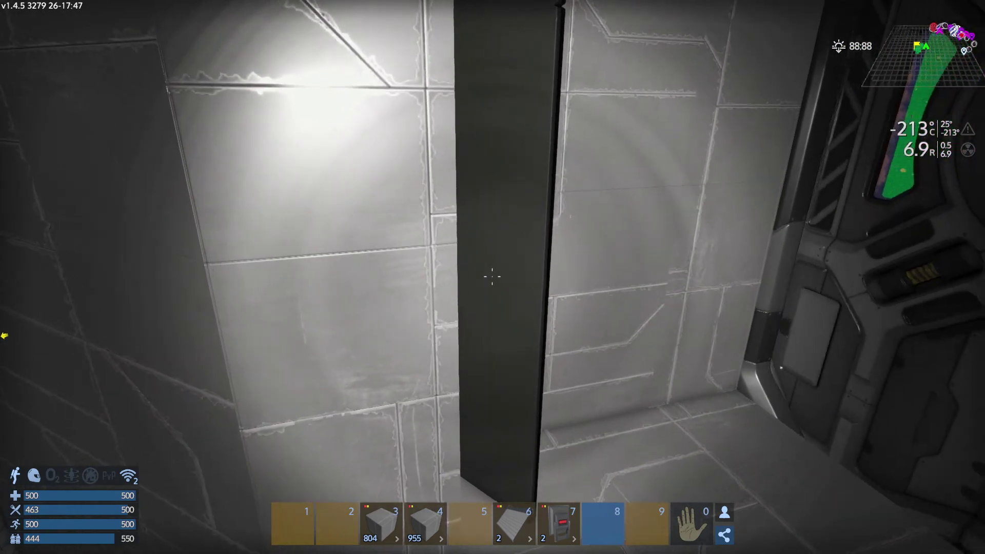
key("p")
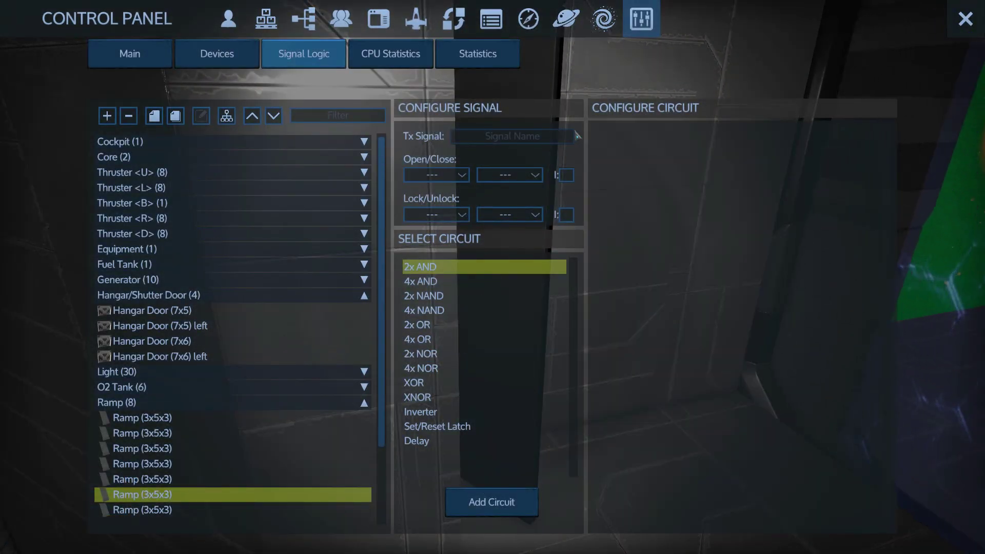
left_click(217, 53)
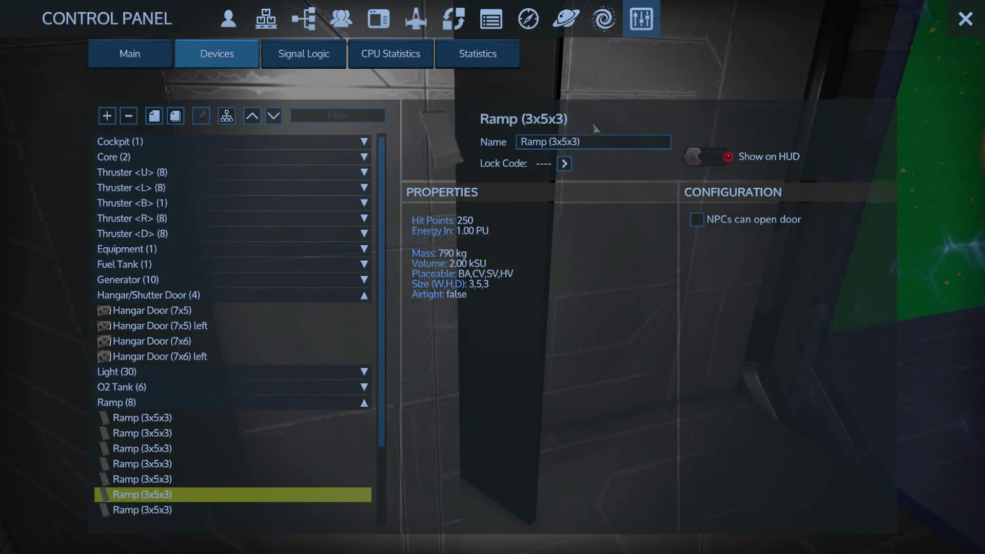
left_click(622, 143)
type("left")
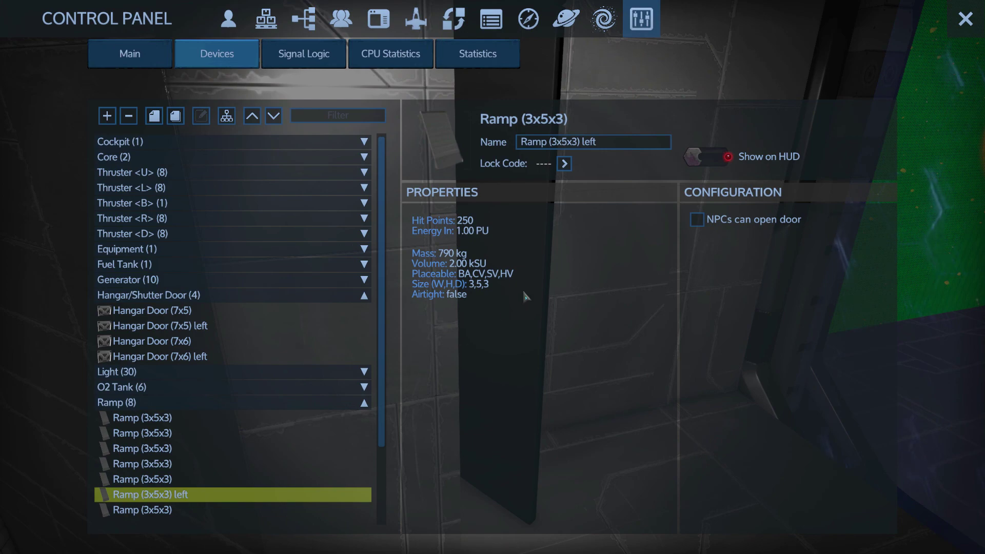
- Confirm the targeted ramp, rename it 'Ramp (3x5x3) left', and approach the golden-wall ramp
key("Escape")
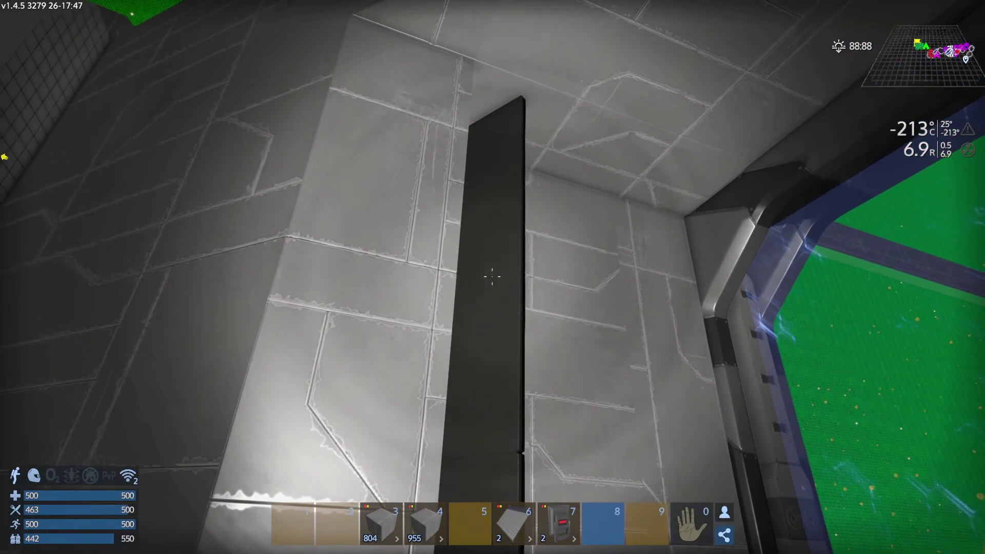
key("p")
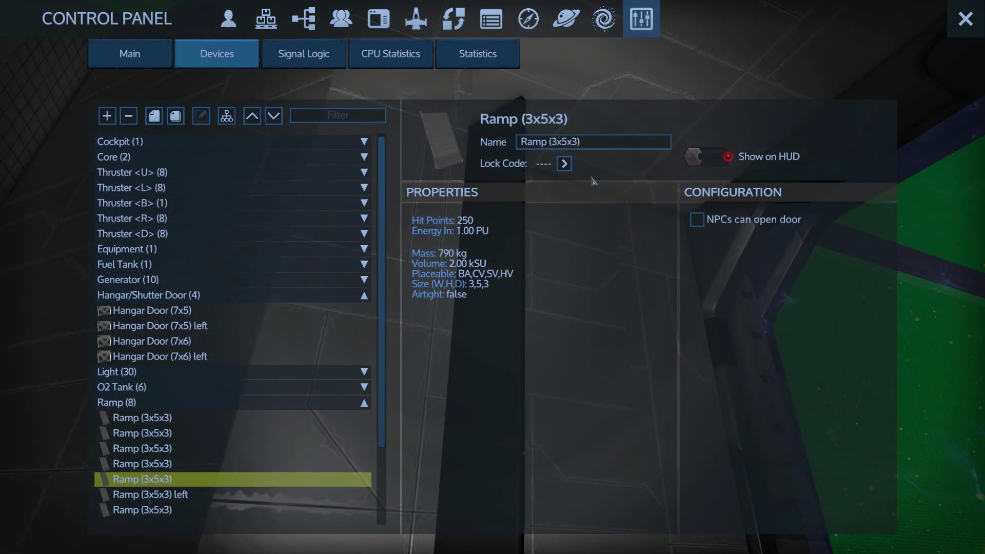
left_click(610, 144)
type("left")
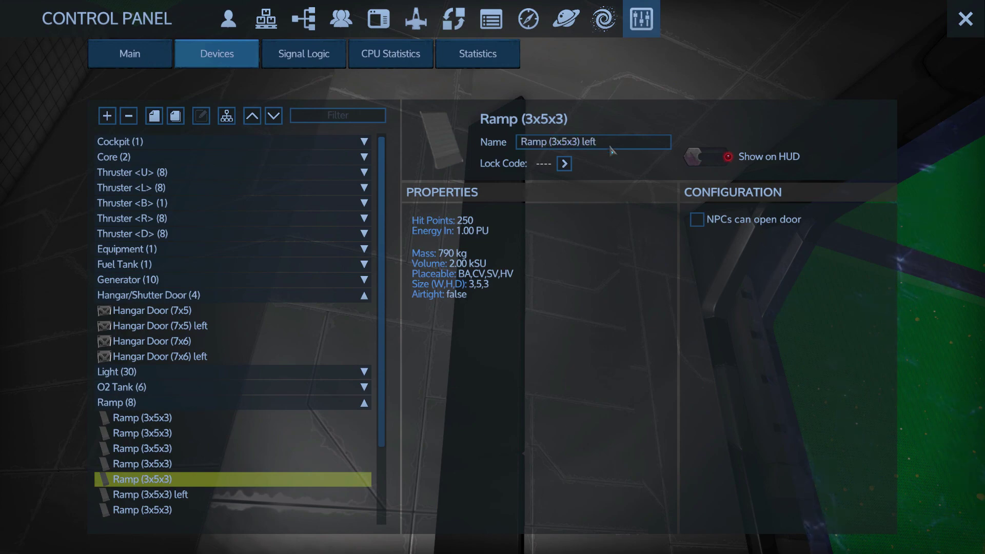
key("Escape")
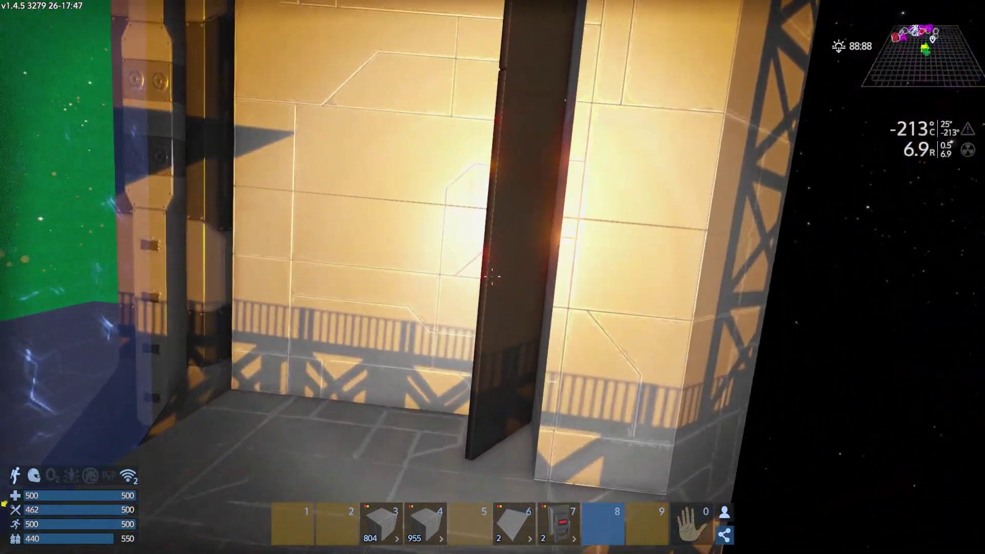
key("w")
- Bring up the ramp's Open/Close signal options in Signal Logic
key("p")
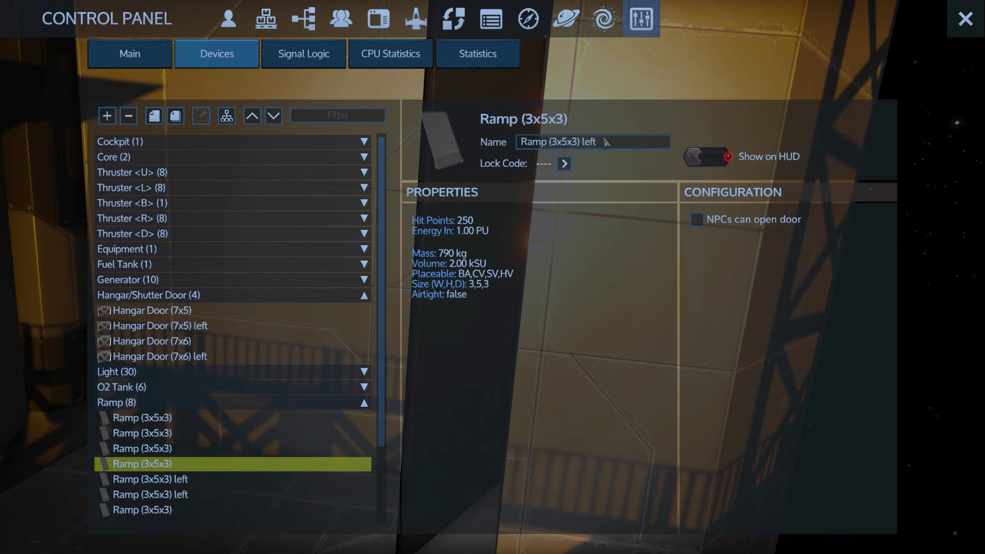
key("Escape")
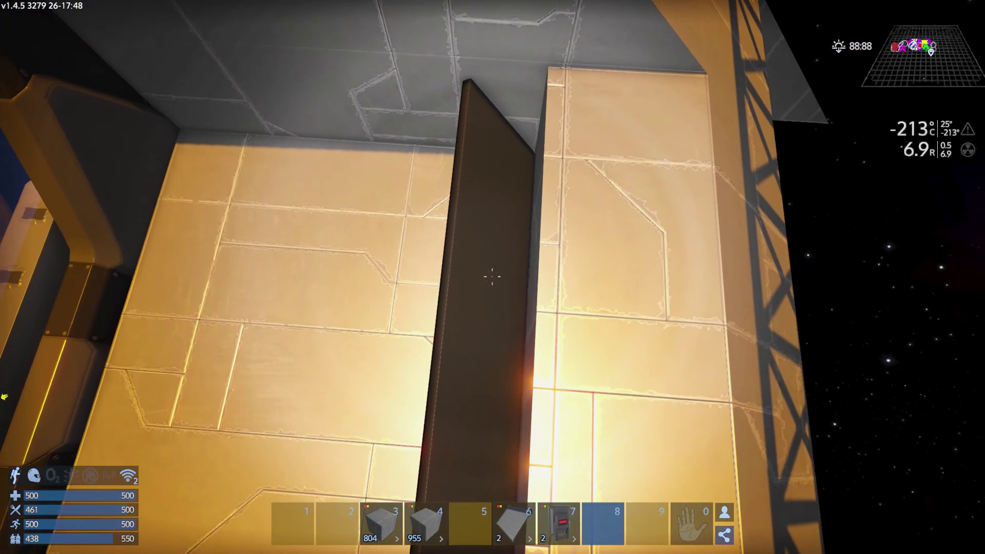
key("p")
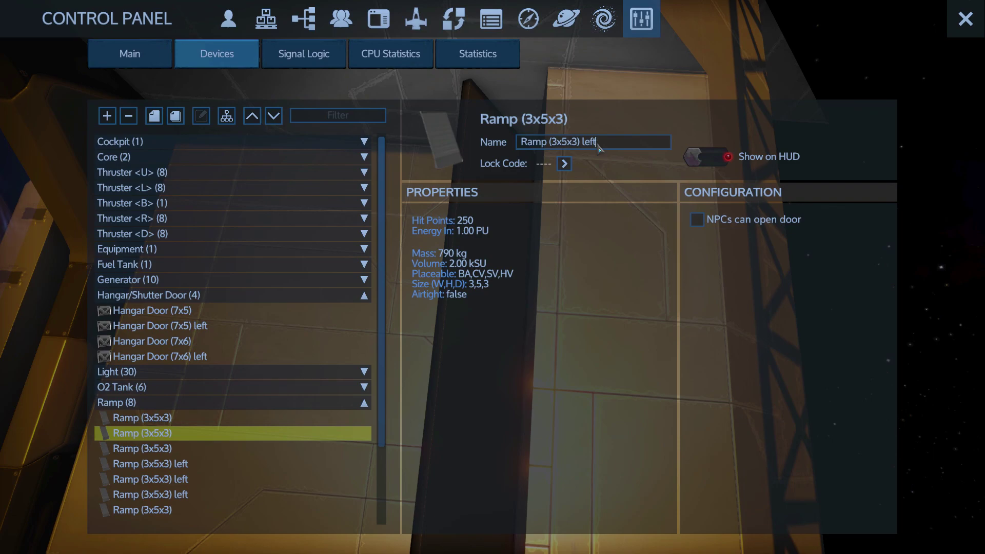
key("Escape")
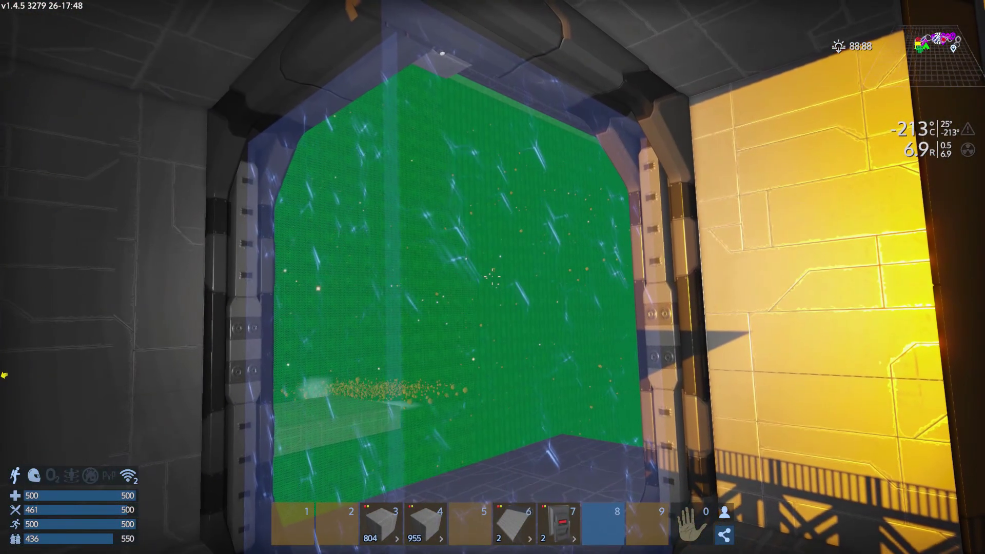
key("p")
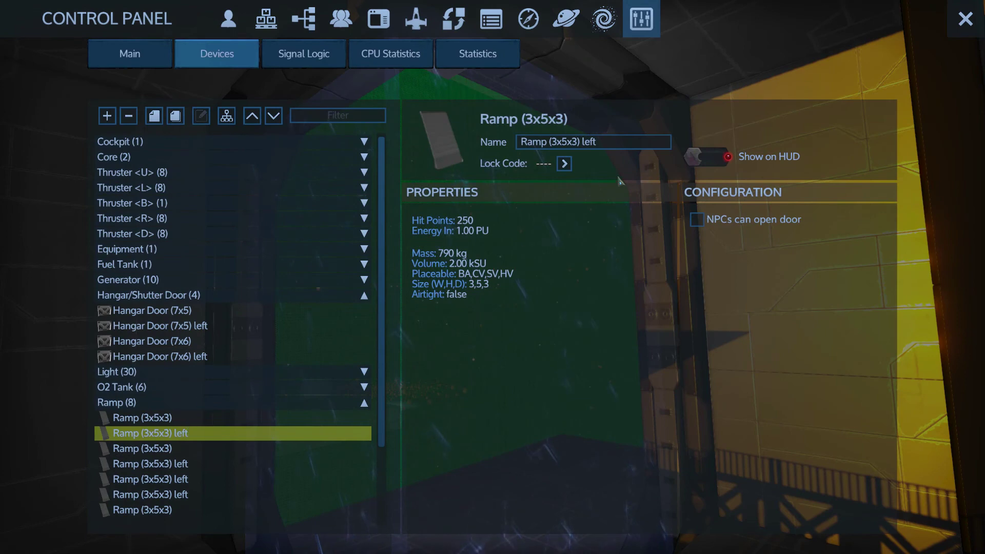
left_click(303, 53)
left_click(435, 175)
- Set the ramp to follow Left Hangar, then select the remaining left ramps
left_click(432, 201)
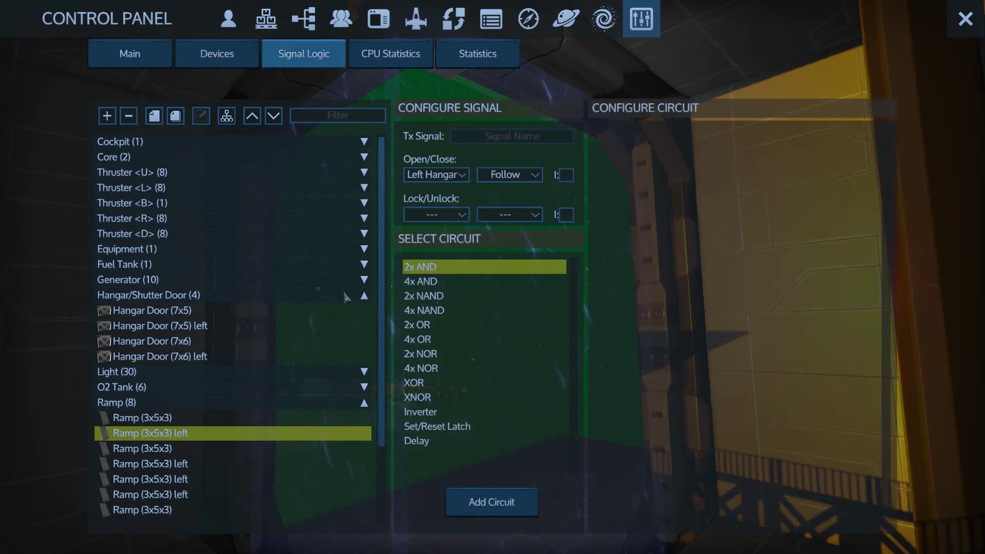
left_click(182, 464)
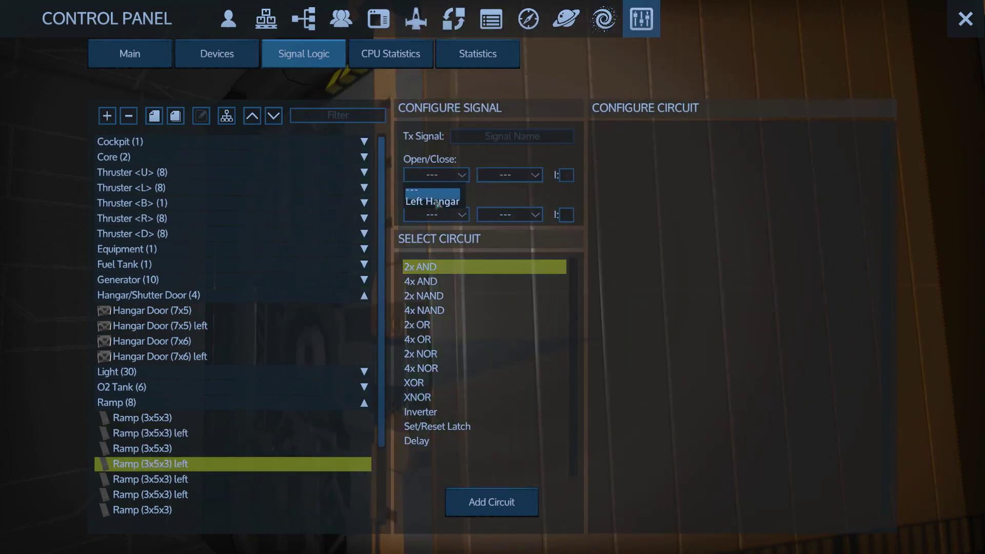
left_click(179, 480)
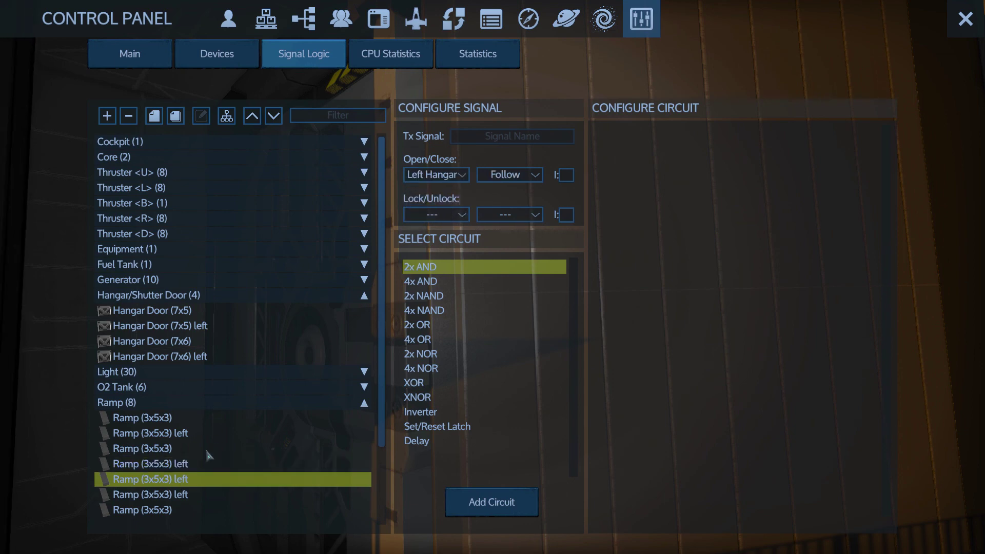
left_click(179, 495)
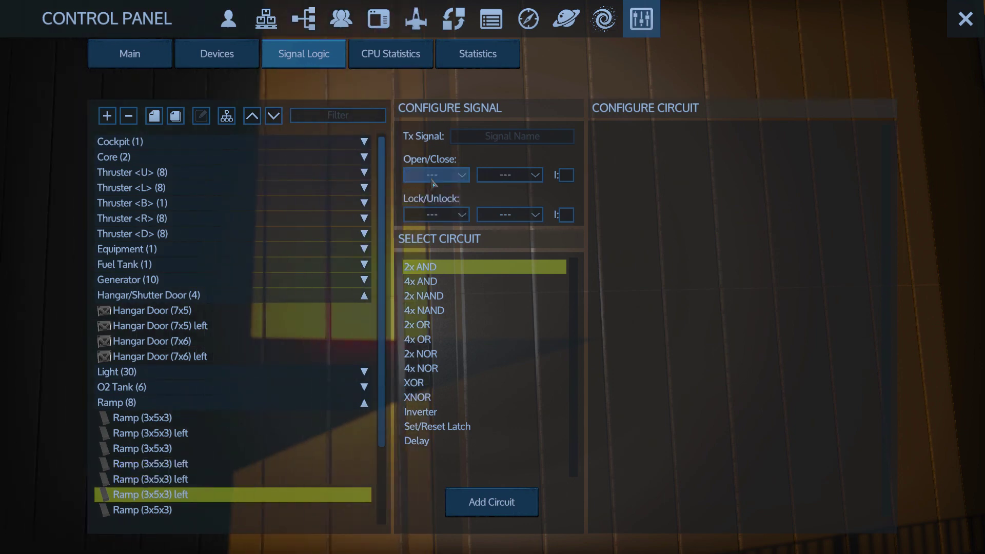
key("Escape")
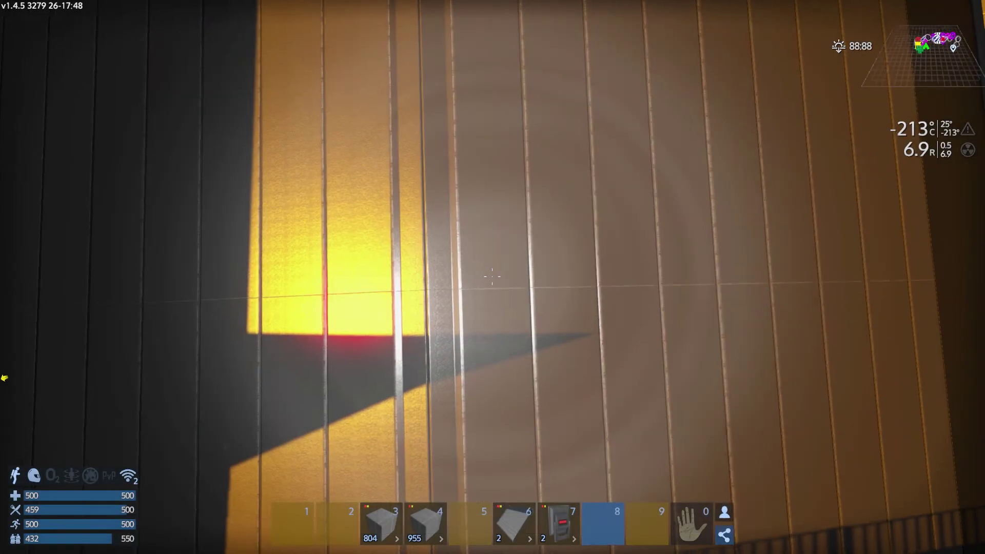
key("s")
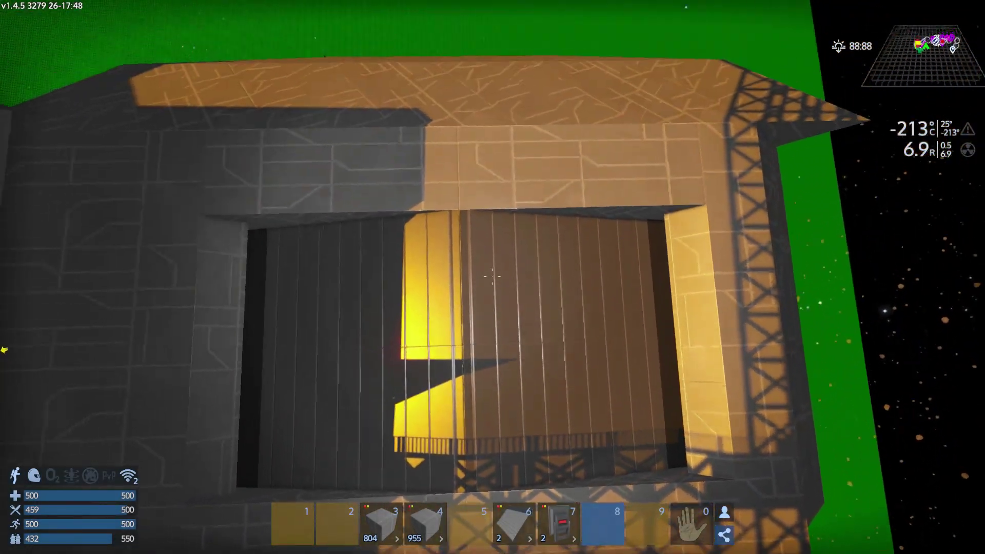
key("w")
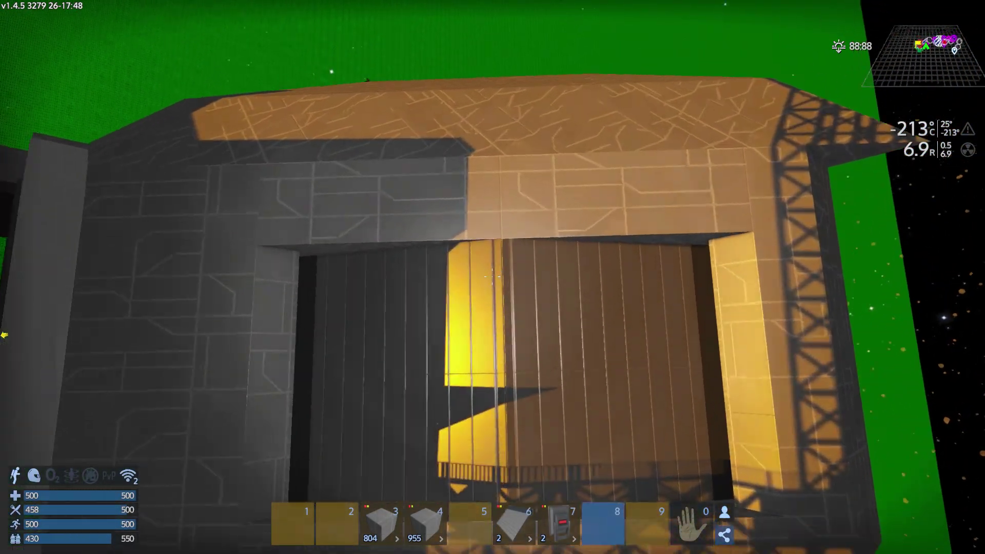
key("w")
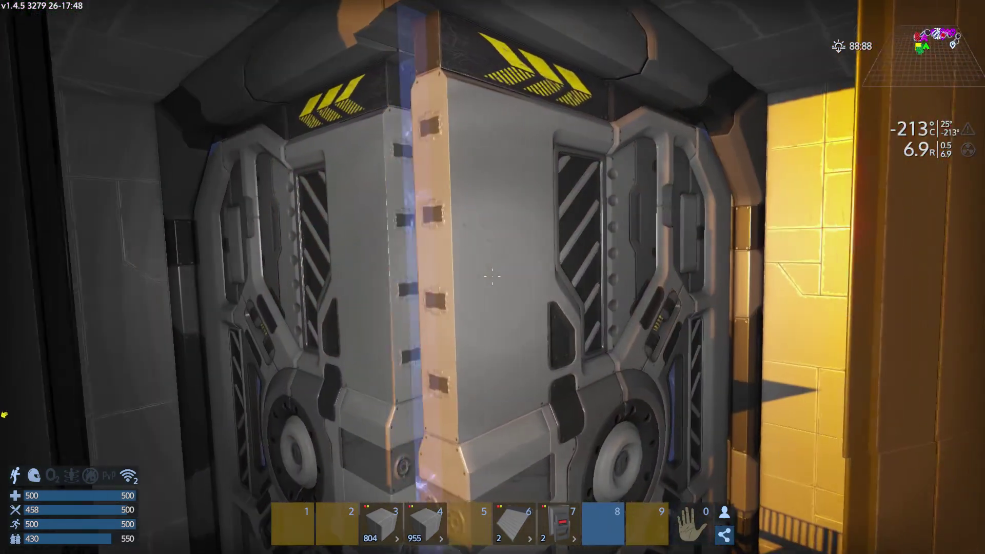
key("w")
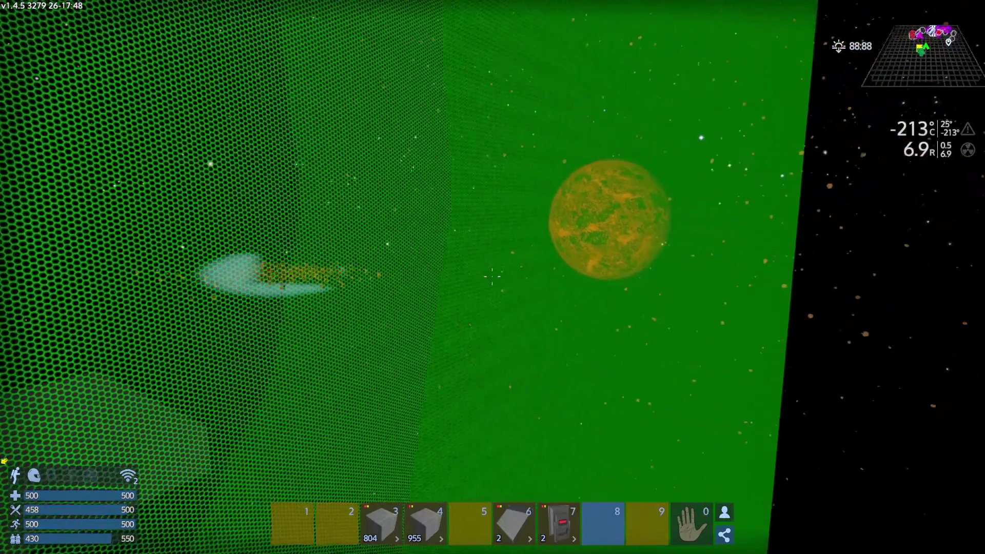
left_click_drag(492, 277, 492, 277)
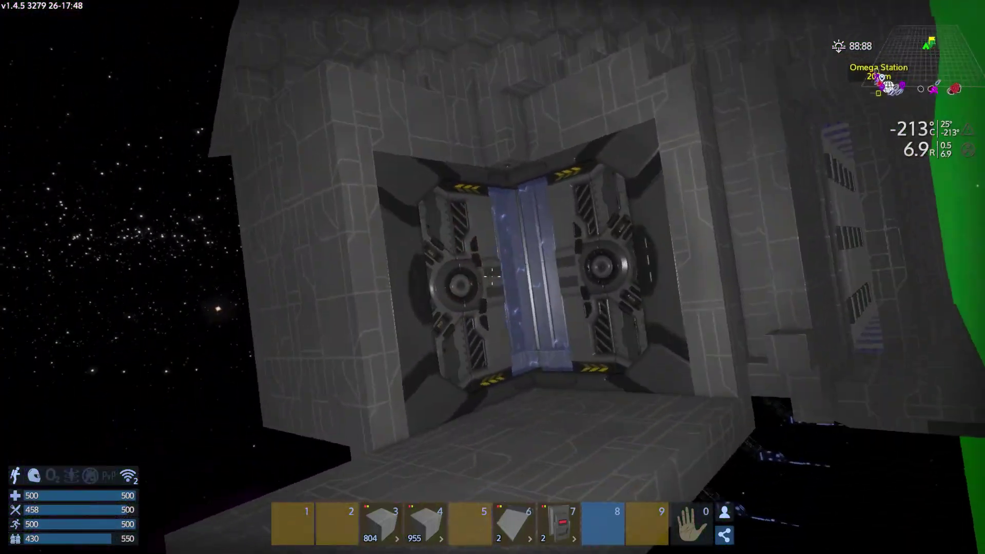
key("w")
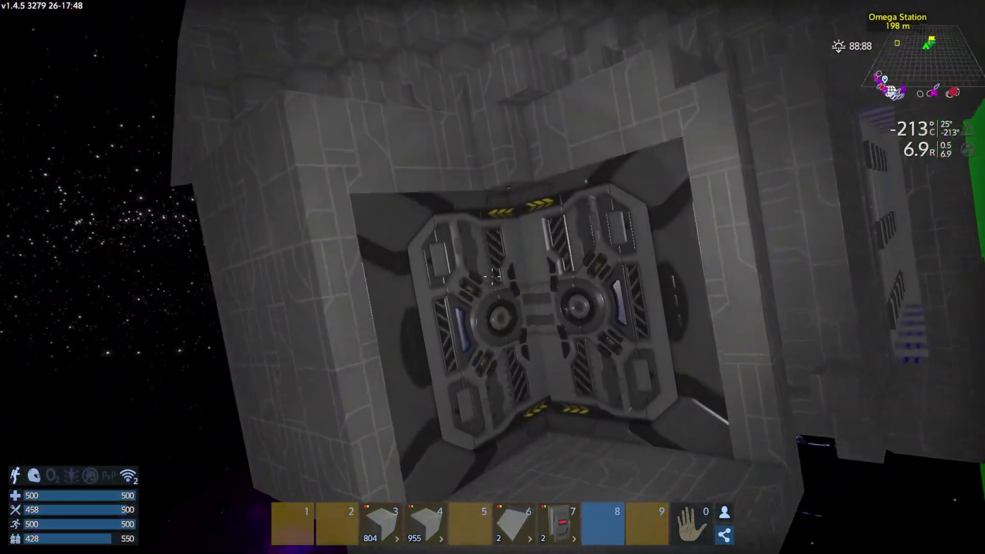
key("w")
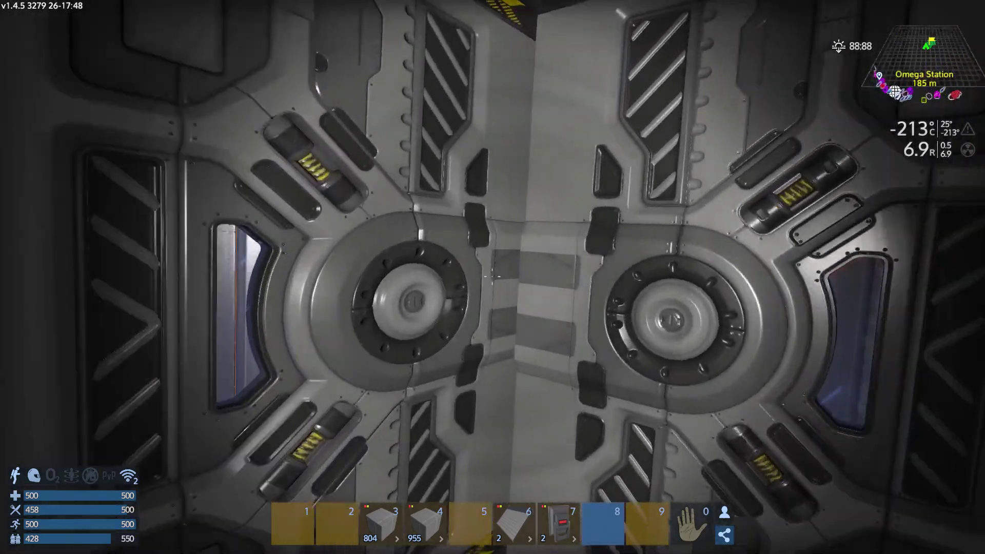
key("f")
key("w")
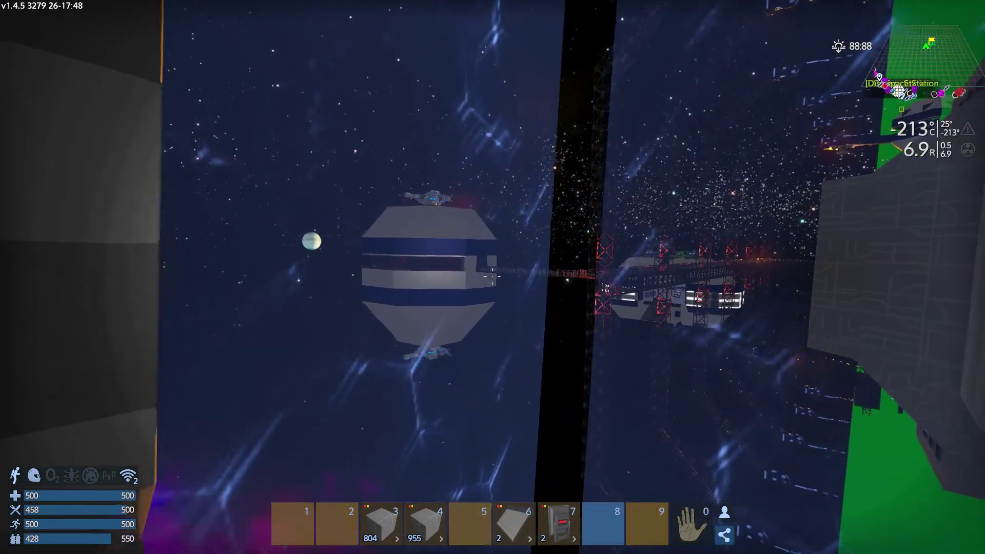
key("w")
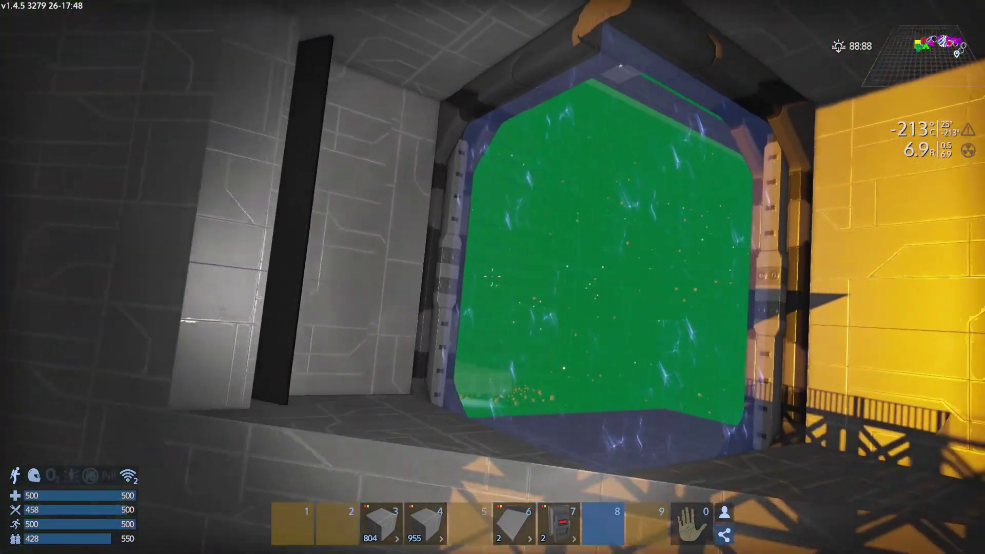
key("s")
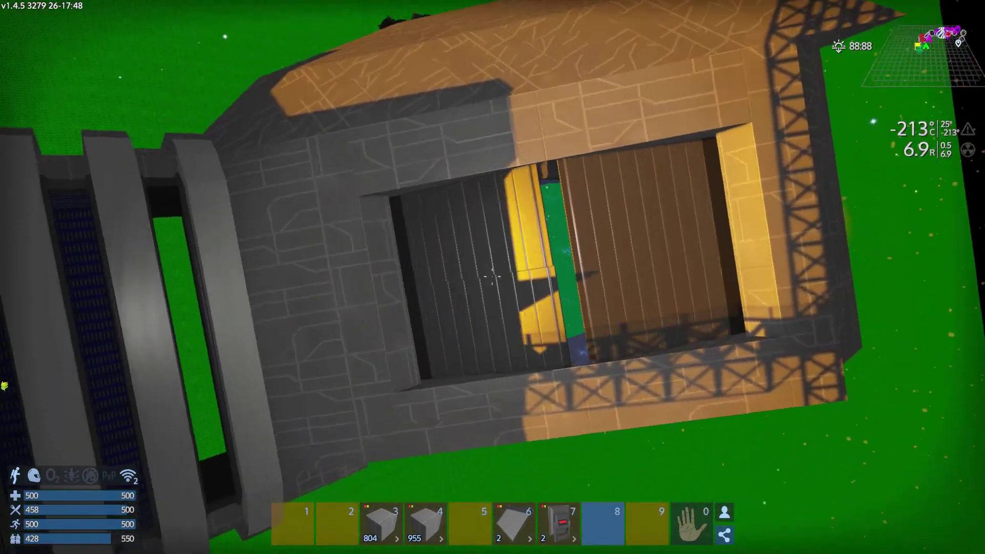
key("w")
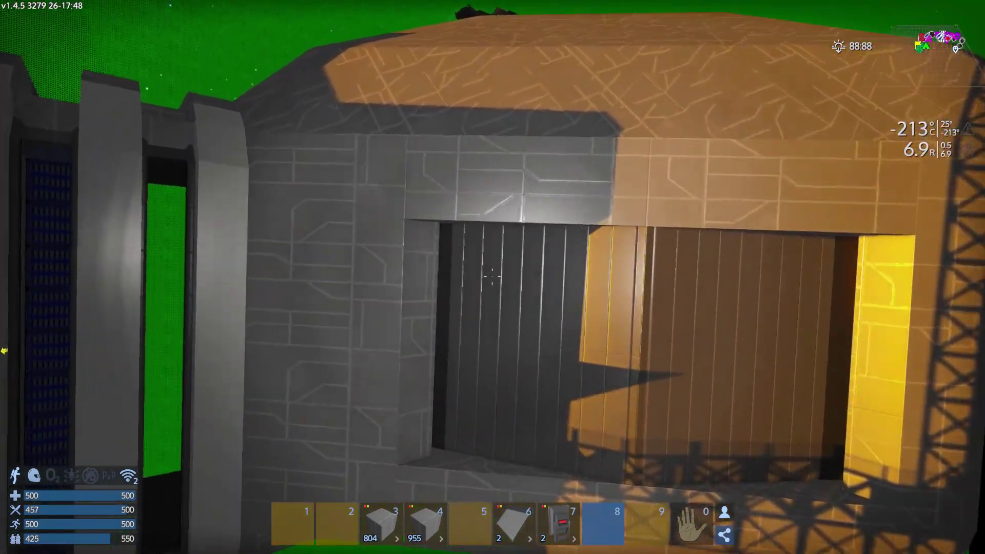
- Check Motion Sensor right's signal and review the 7x5 door's Open/Close options before closing
key("p")
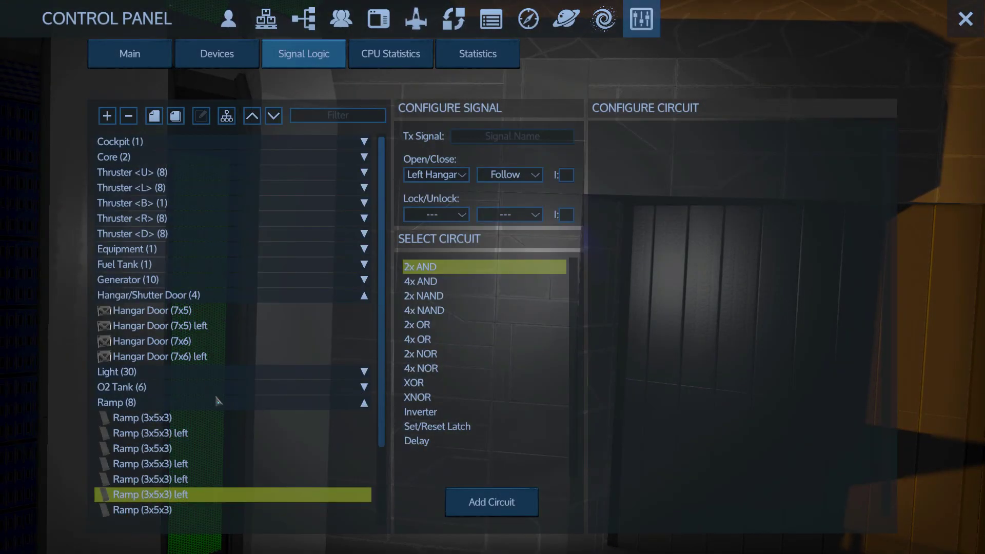
scroll(207, 384, "down", 3)
scroll(205, 388, "down", 3)
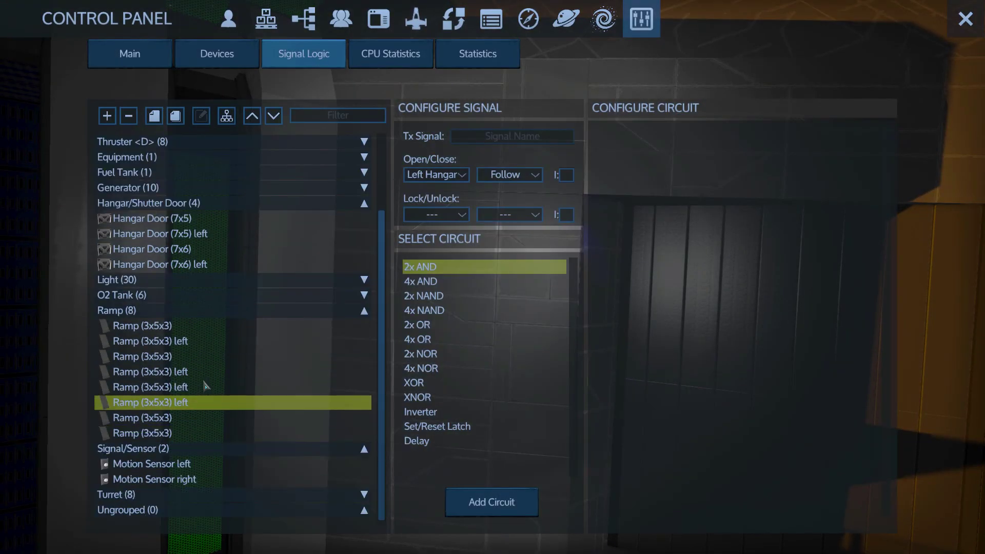
left_click(166, 480)
type("Right Hangar")
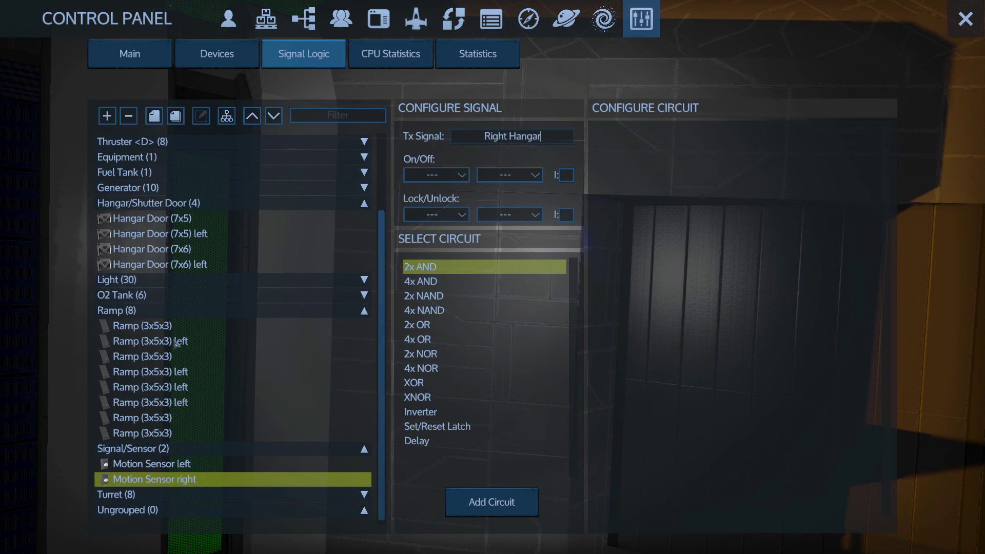
left_click(179, 218)
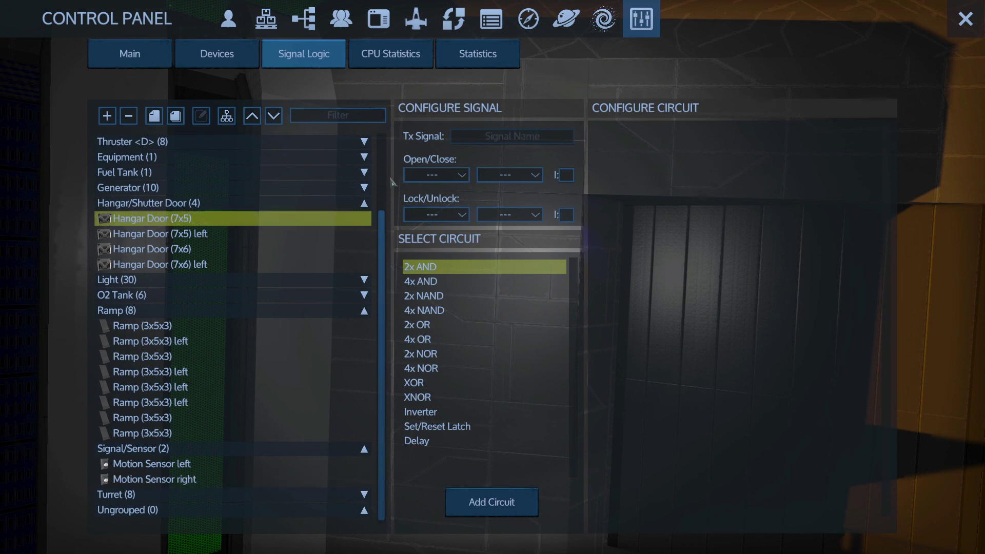
left_click(447, 176)
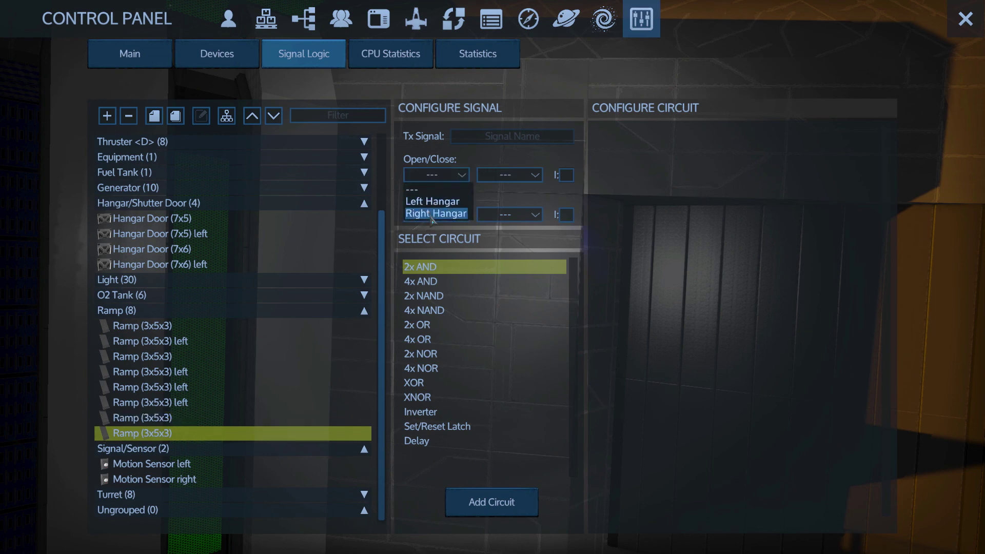
key("Escape")
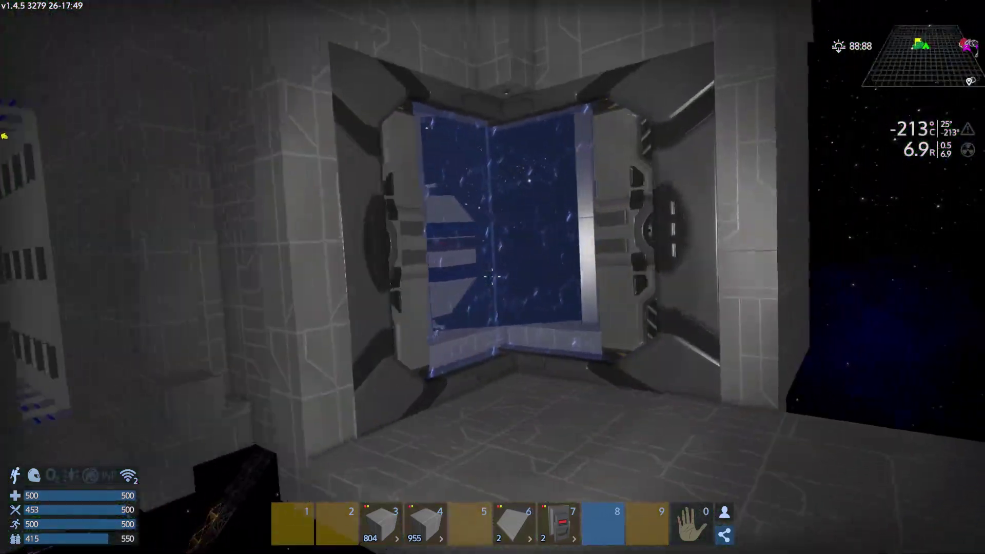
- Fly around the station hull back into the airlock room and shut its doors
left_click(492, 278)
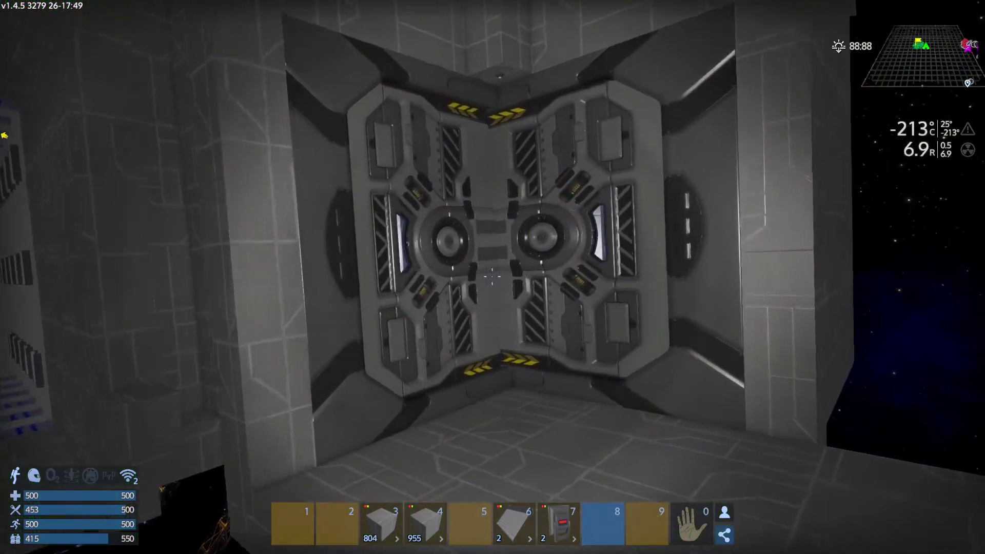
key("w")
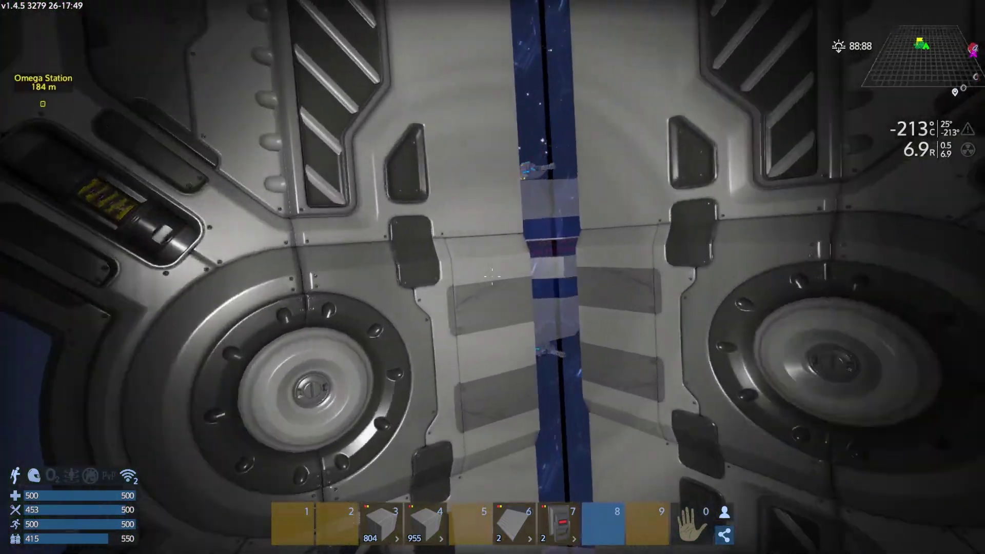
key("w")
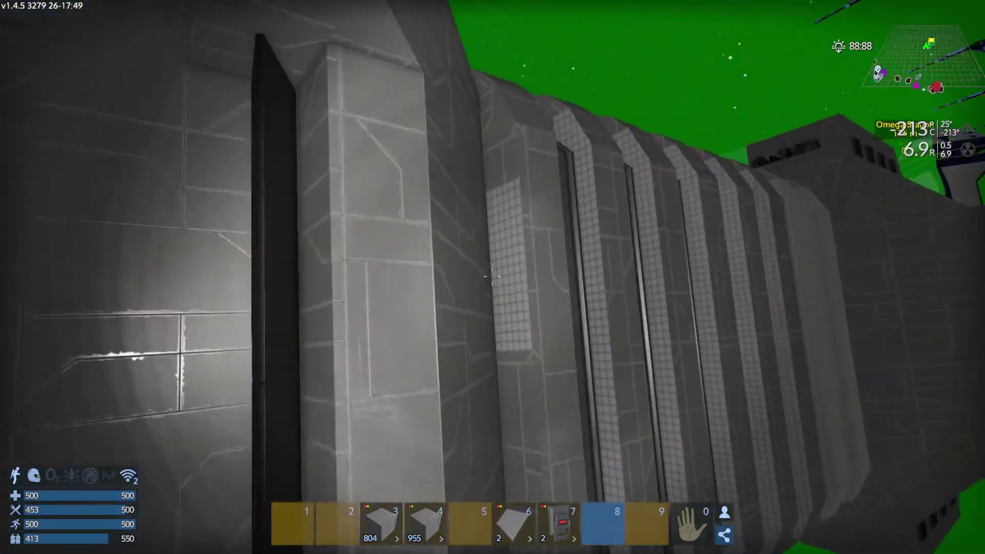
key("w")
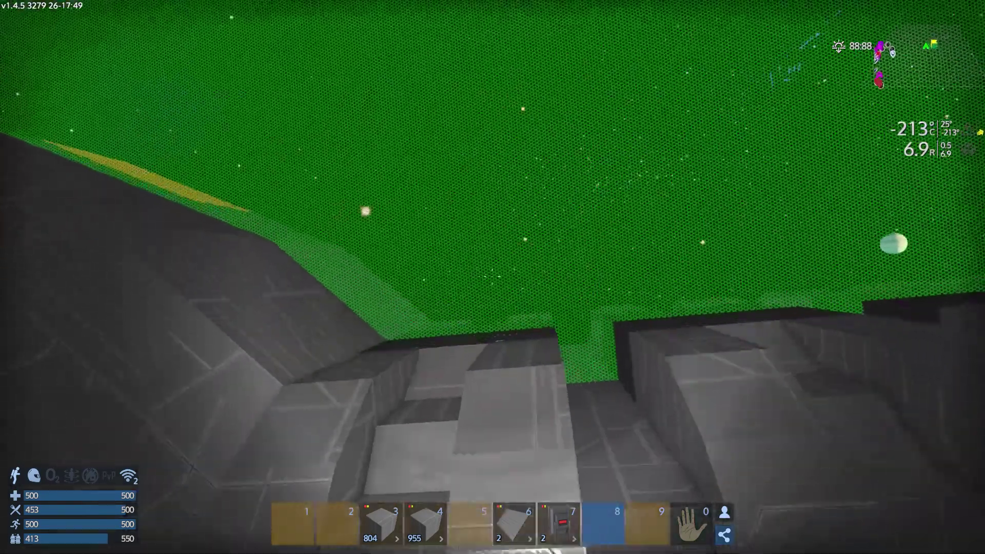
key("w")
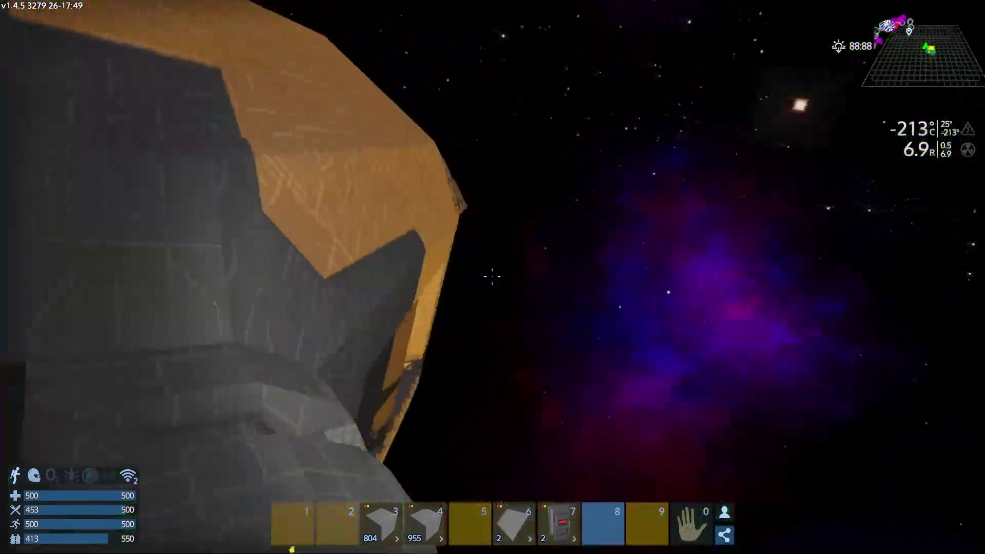
key("w")
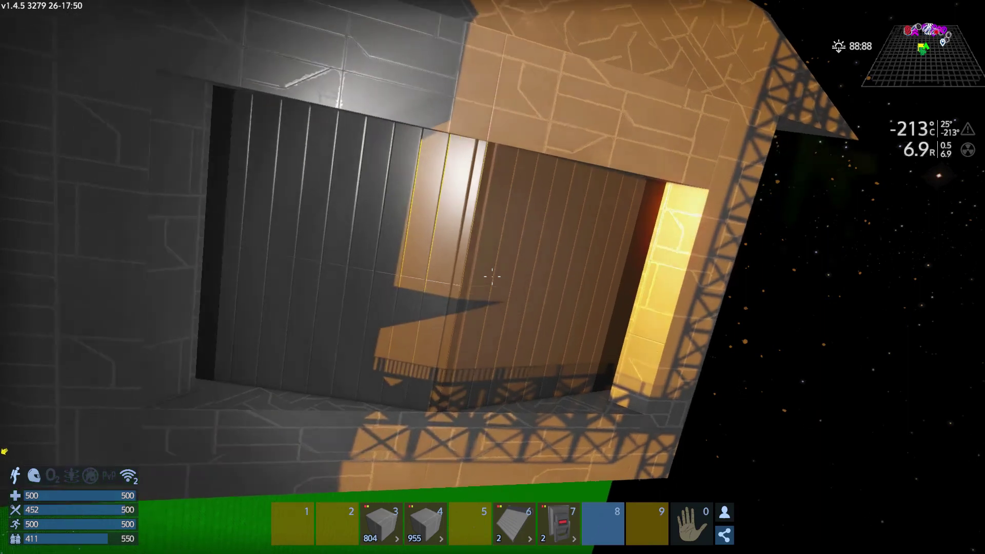
key("w")
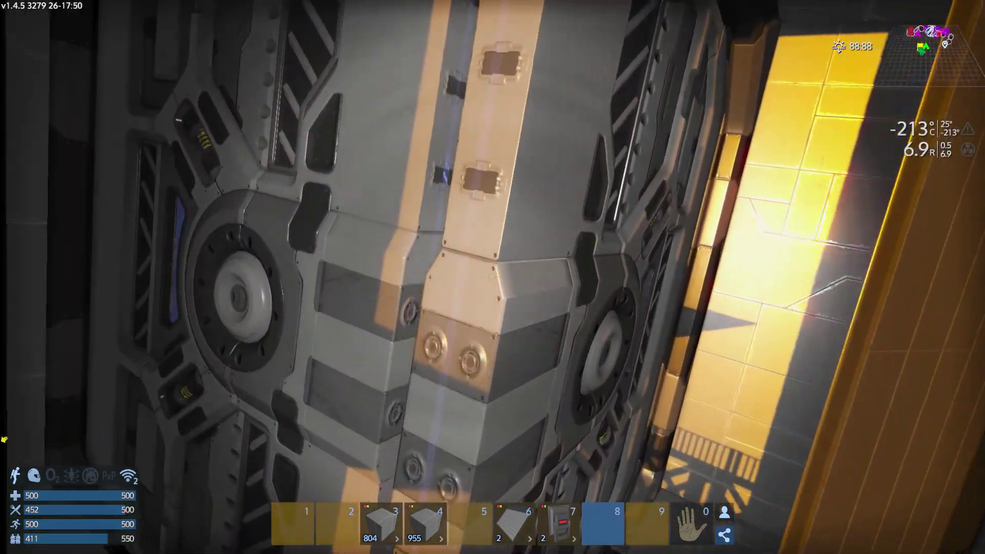
key("w")
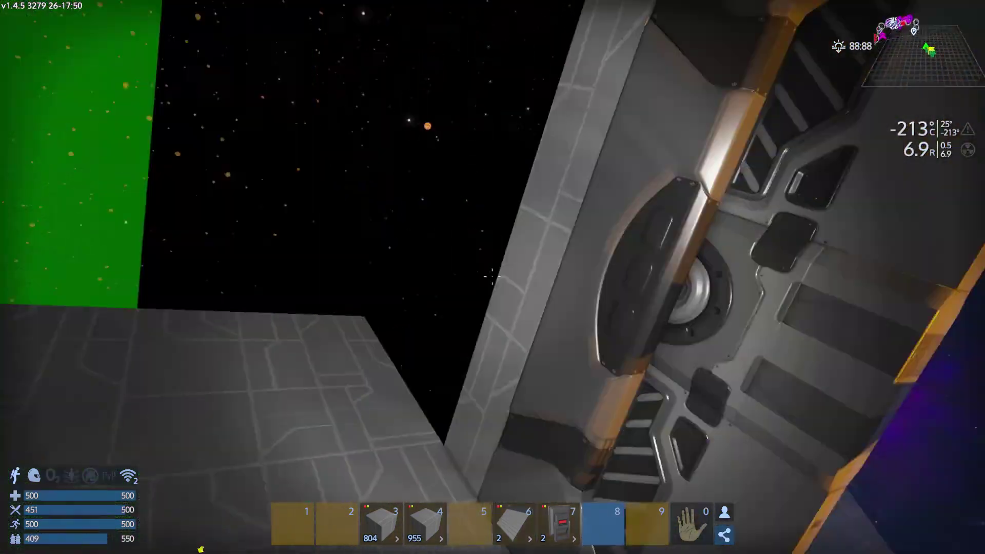
key("w")
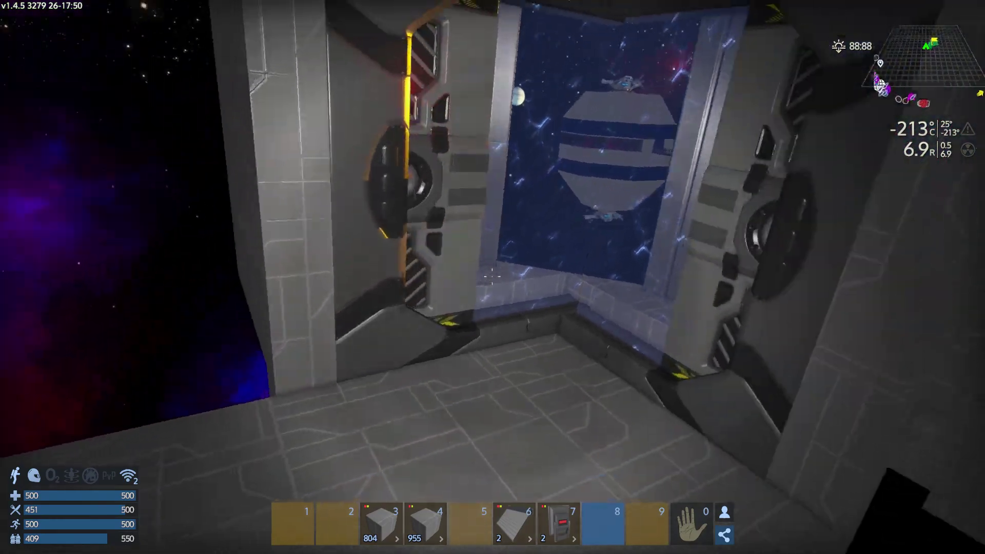
key("s")
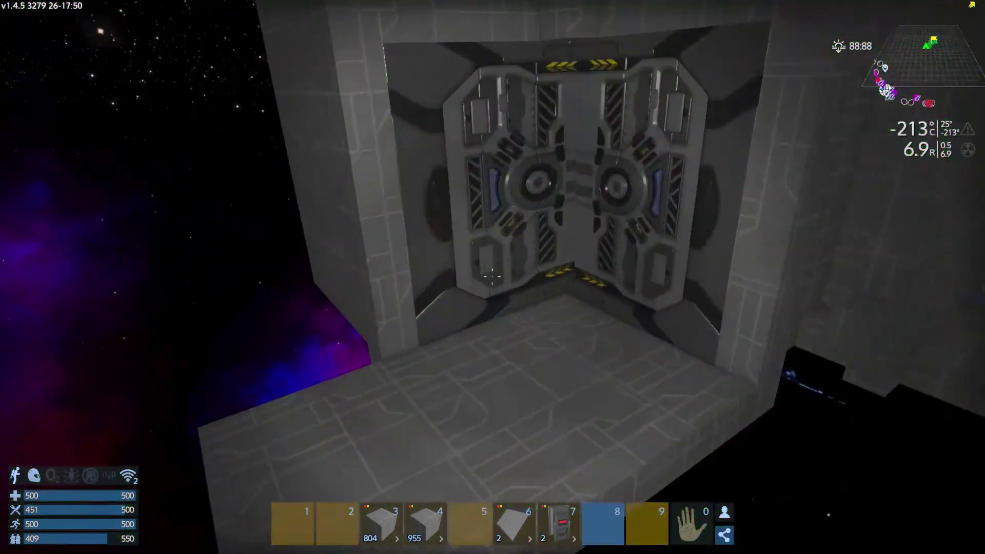
- Step onto the outside platform and place a large grey hull slab past the doorway
key("w")
key("4")
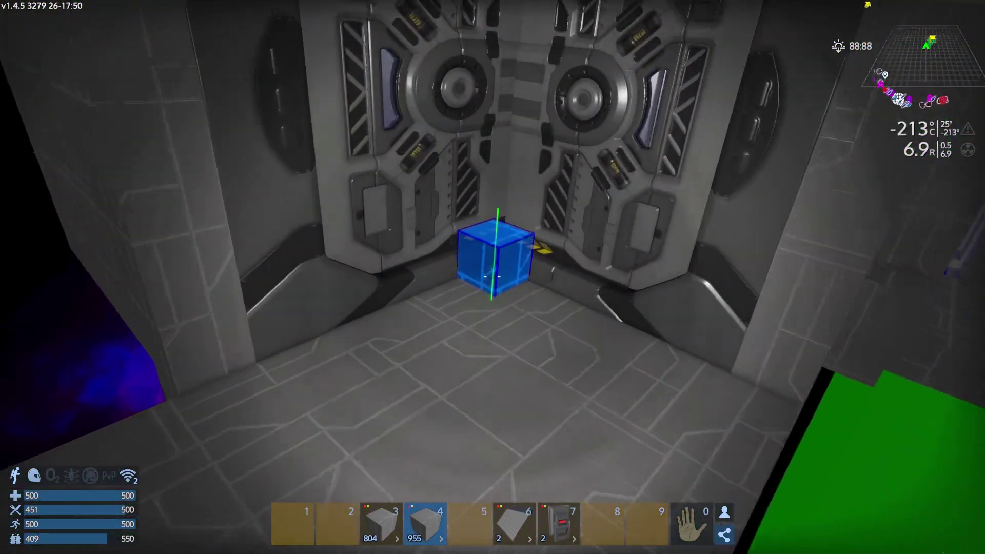
key("w")
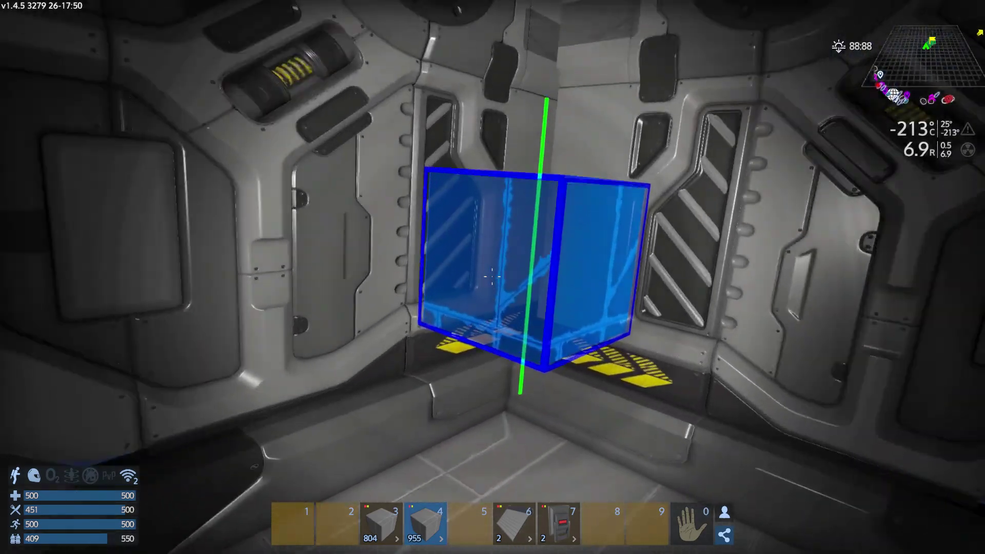
key("w")
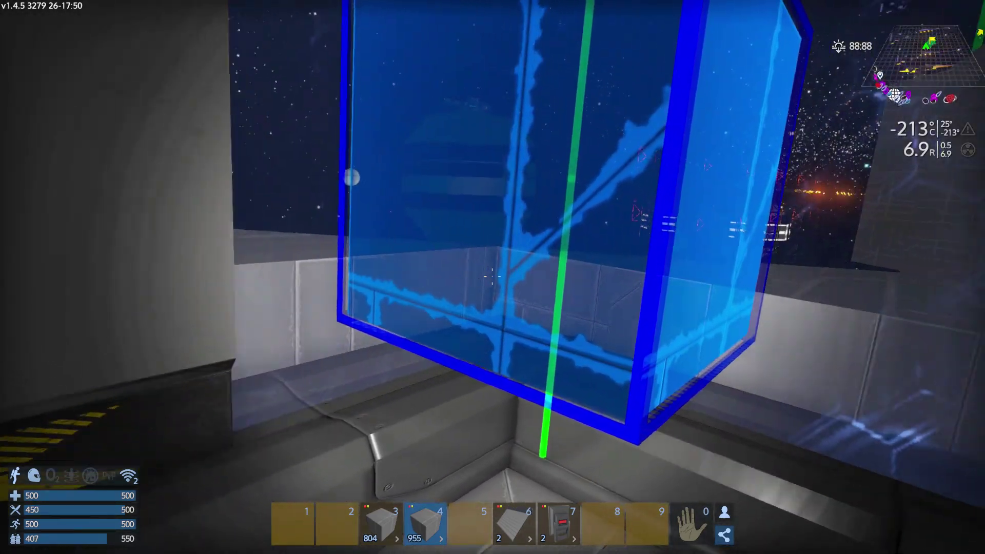
key("s")
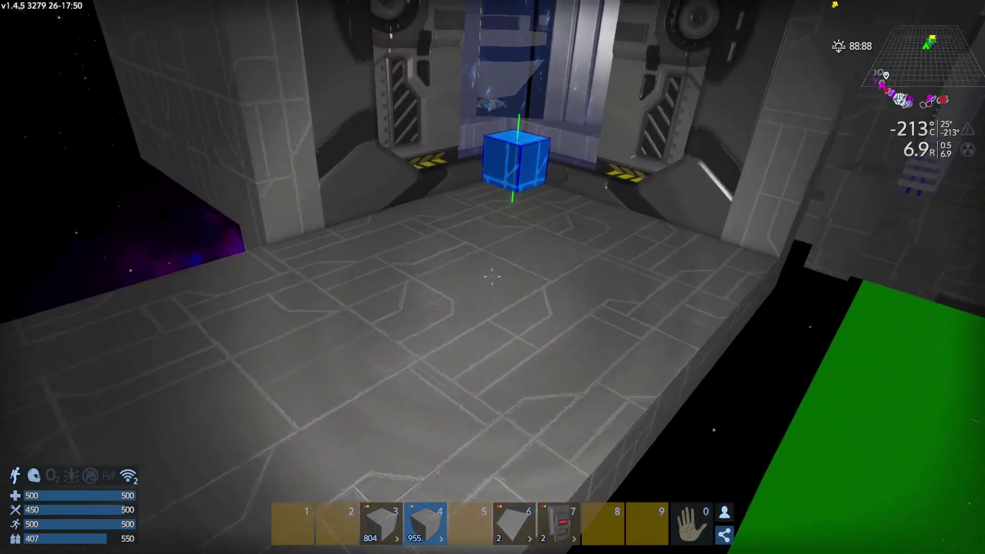
left_click_drag(491, 276, 492, 277)
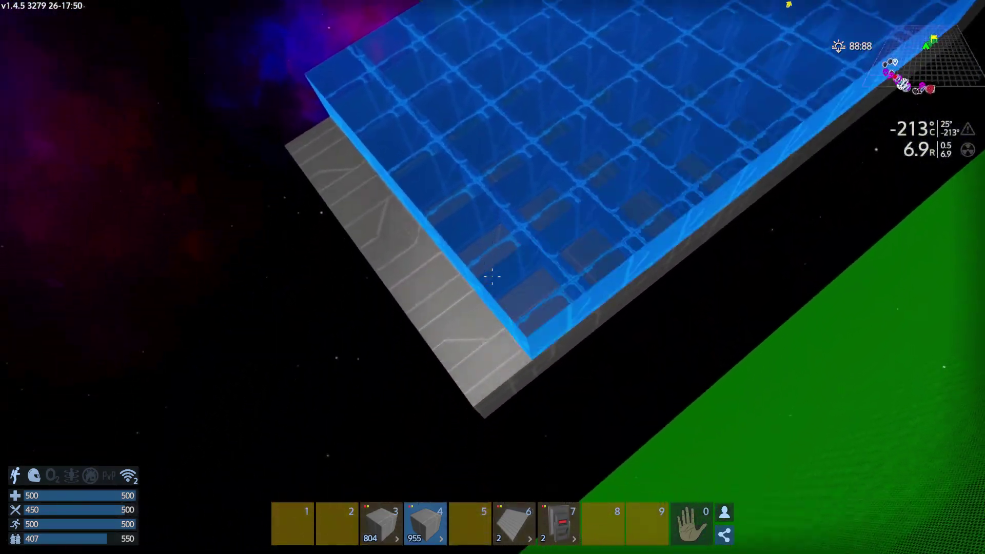
left_click_drag(492, 276, 491, 277)
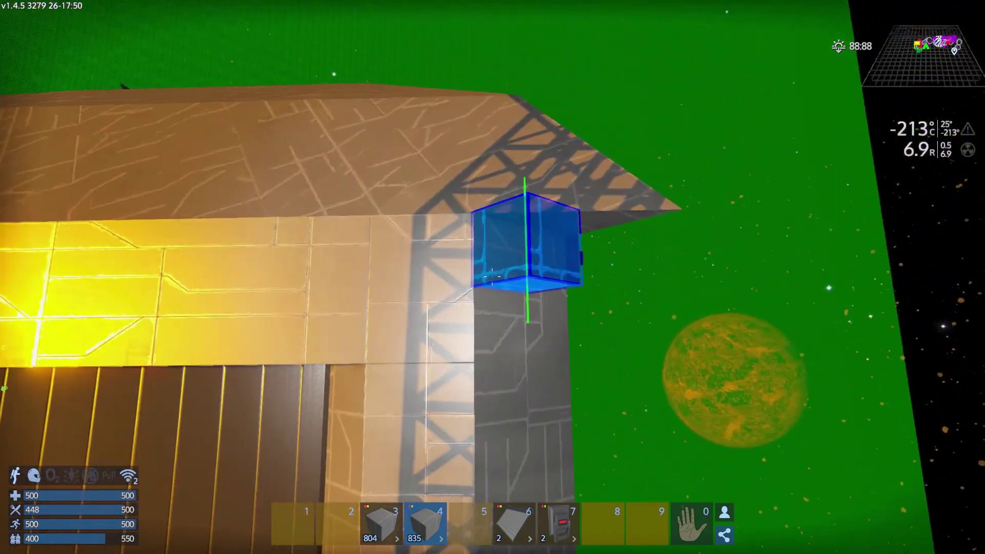
- Switch to a different block shape and place several blocks down the tower wall
right_click(492, 277)
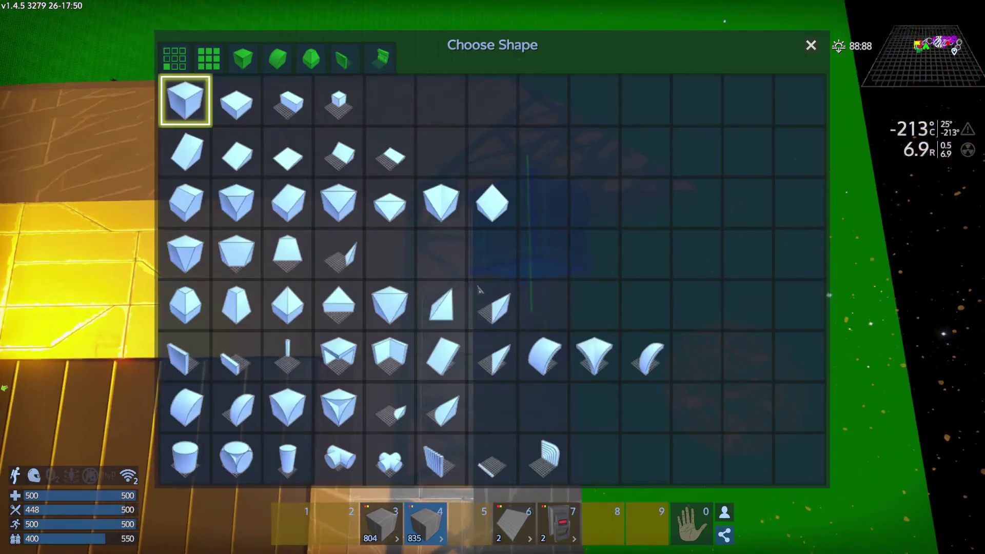
left_click(187, 153)
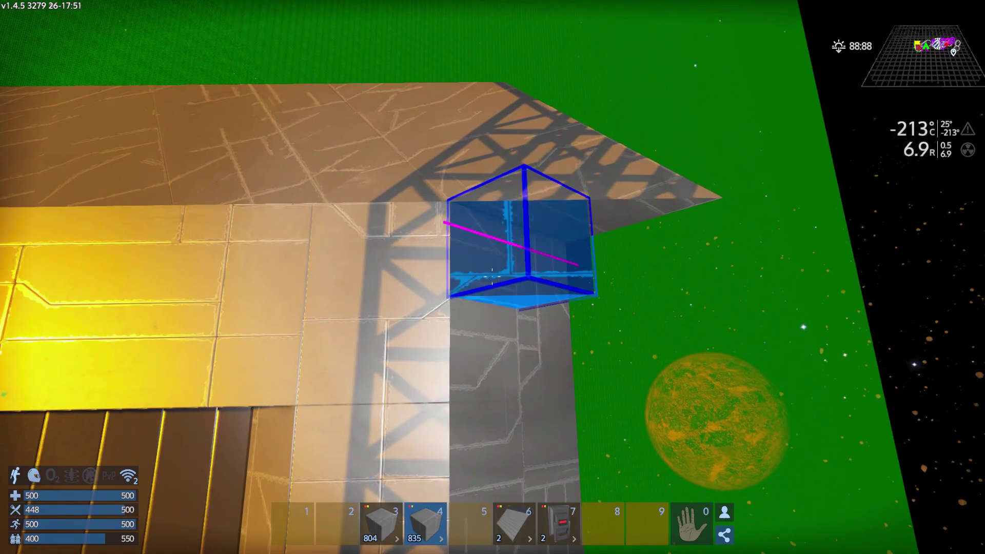
left_click(493, 277)
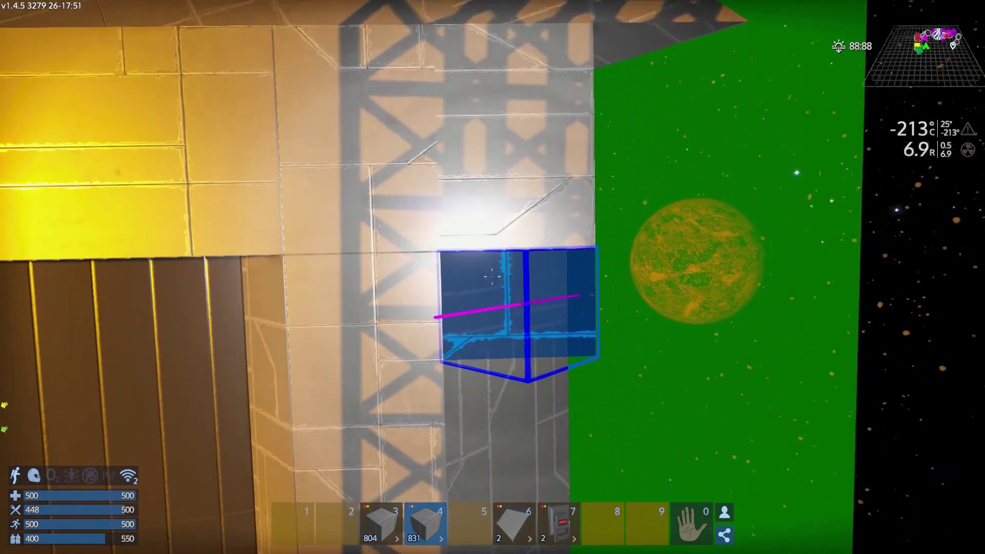
left_click(493, 277)
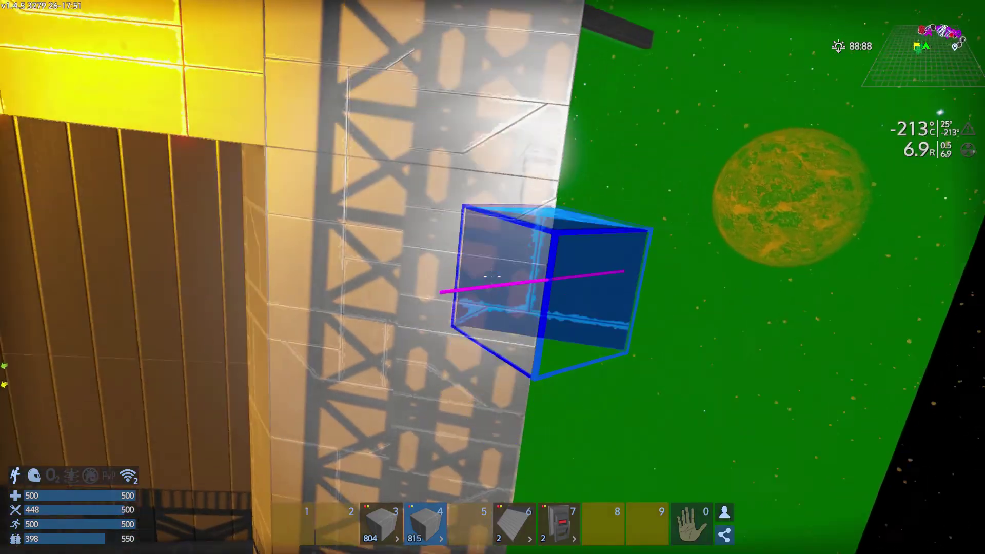
left_click(492, 278)
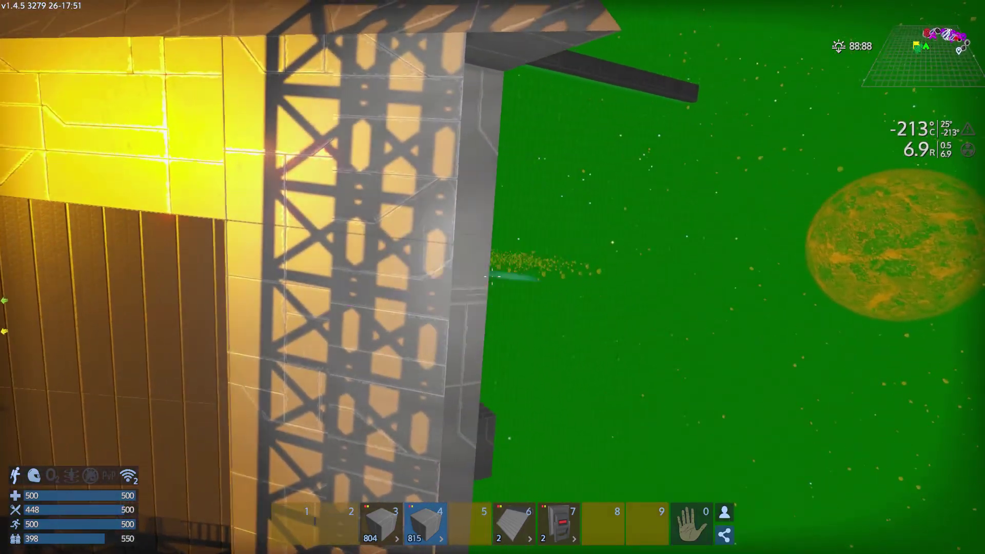
- Choose another shape and place a row of grey blocks beside the hangar door
right_click(493, 277)
left_click(181, 147)
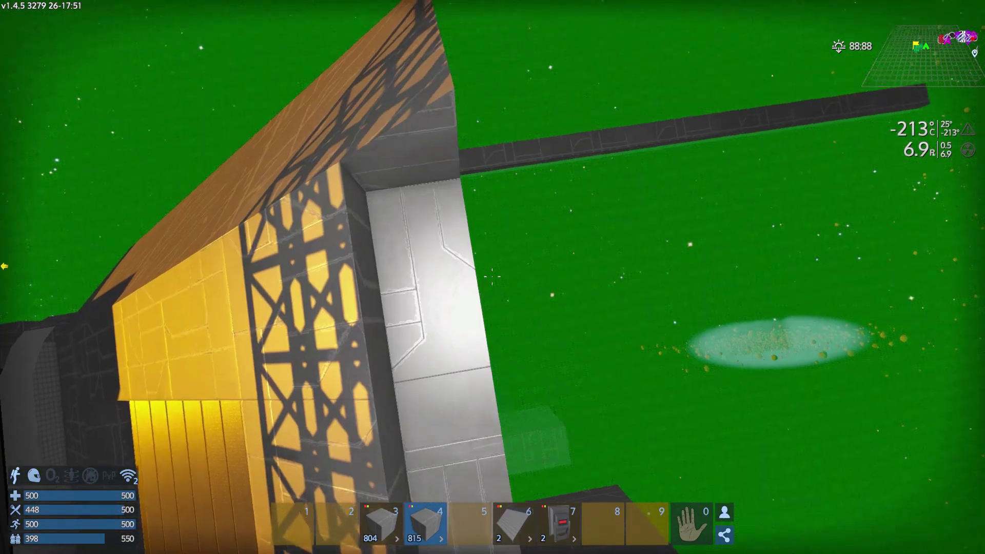
left_click_drag(492, 277, 492, 277)
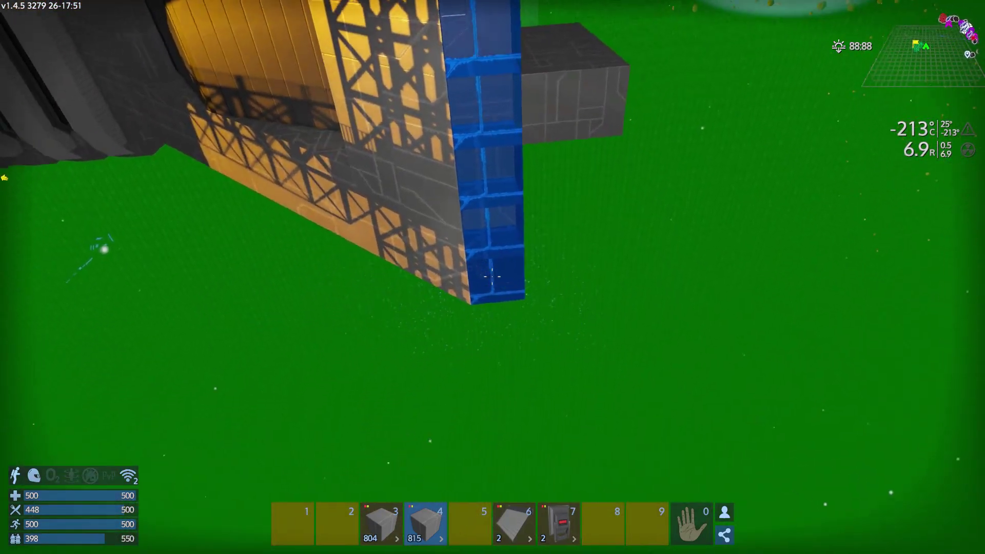
left_click_drag(493, 277, 492, 277)
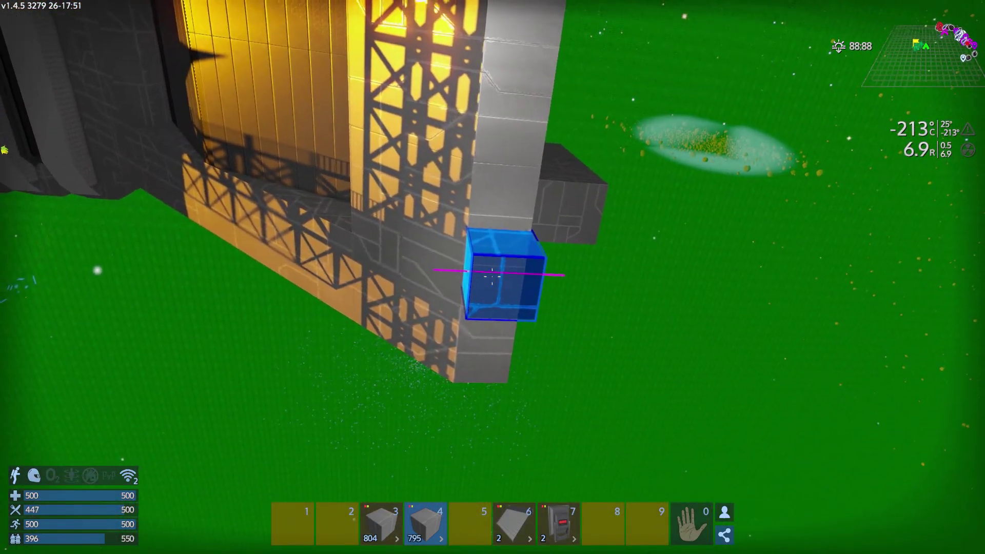
key("p")
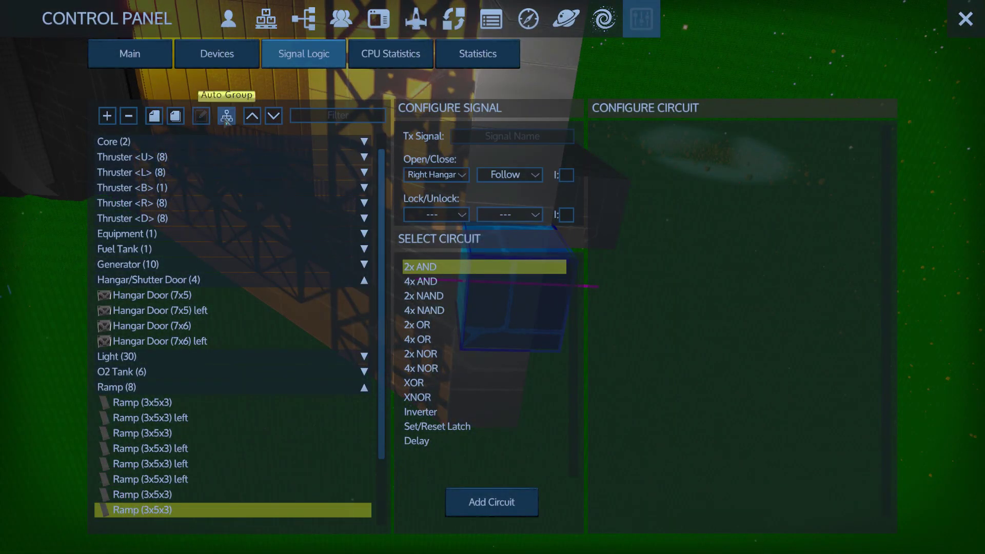
left_click(559, 299)
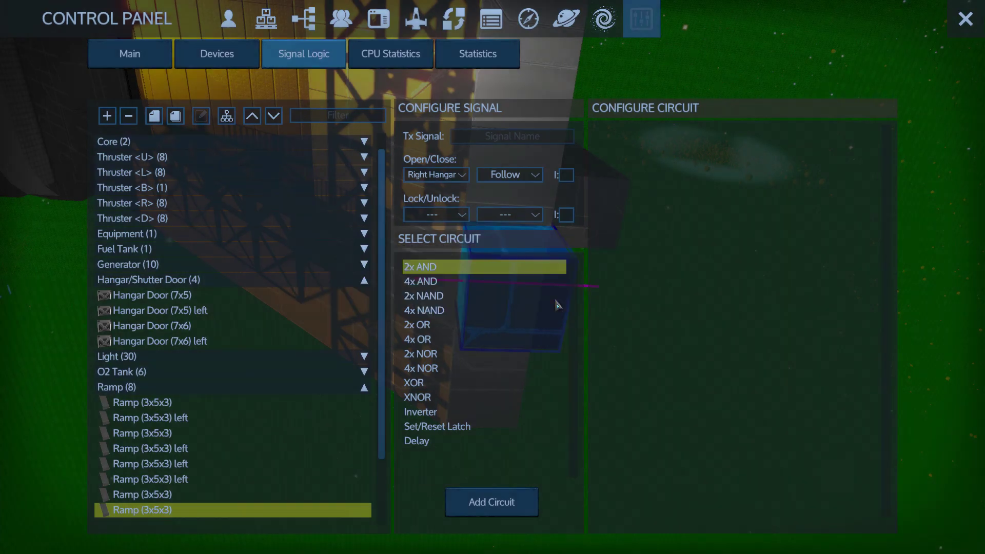
scroll(222, 147, "down", 2)
scroll(222, 147, "down", 3)
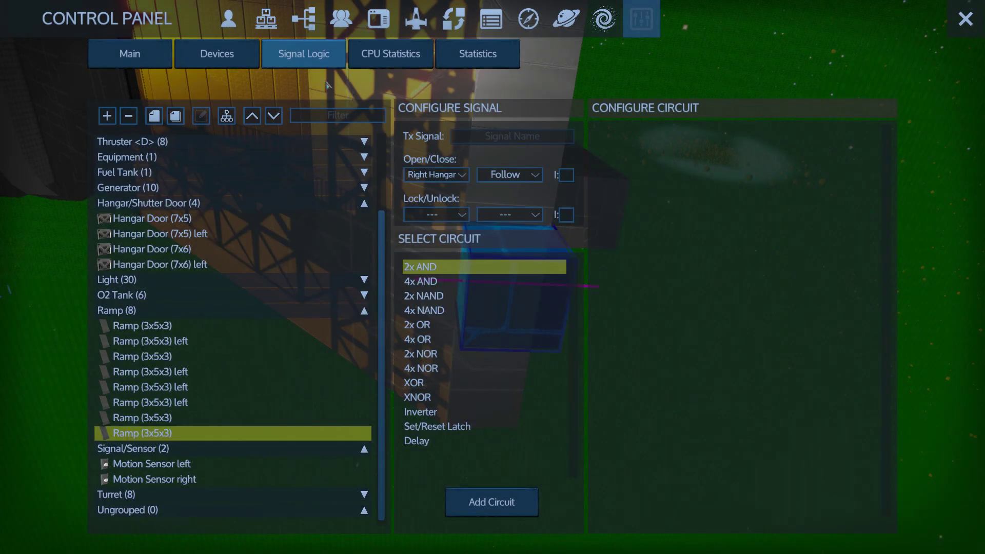
left_click(483, 59)
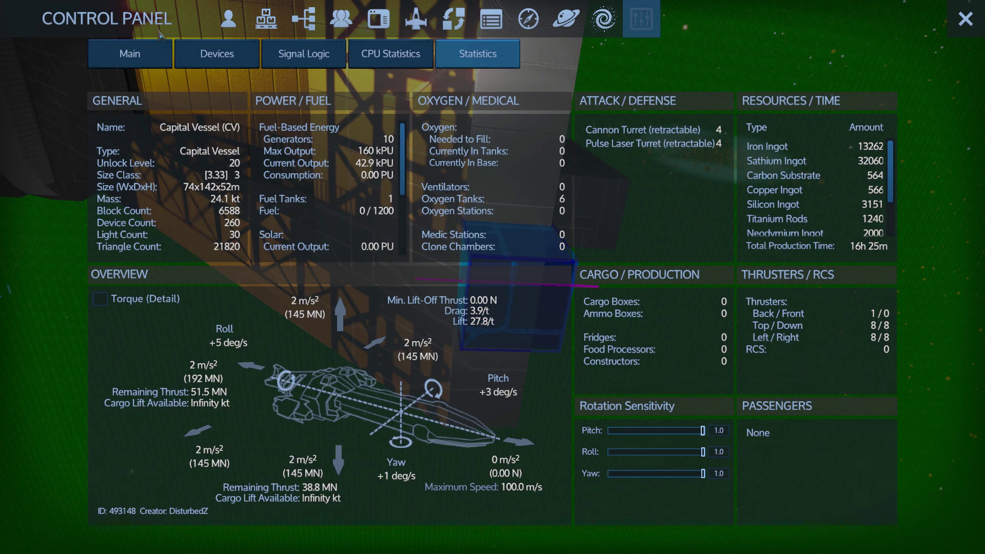
left_click(142, 62)
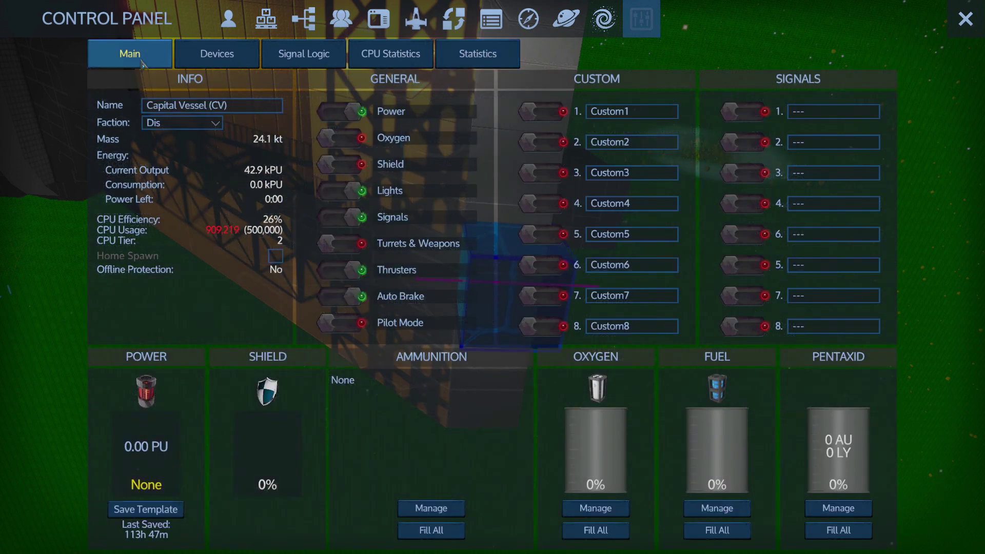
- Take Thrusters L from the Space Station container and fly back to the Ventress hangar
key("Escape")
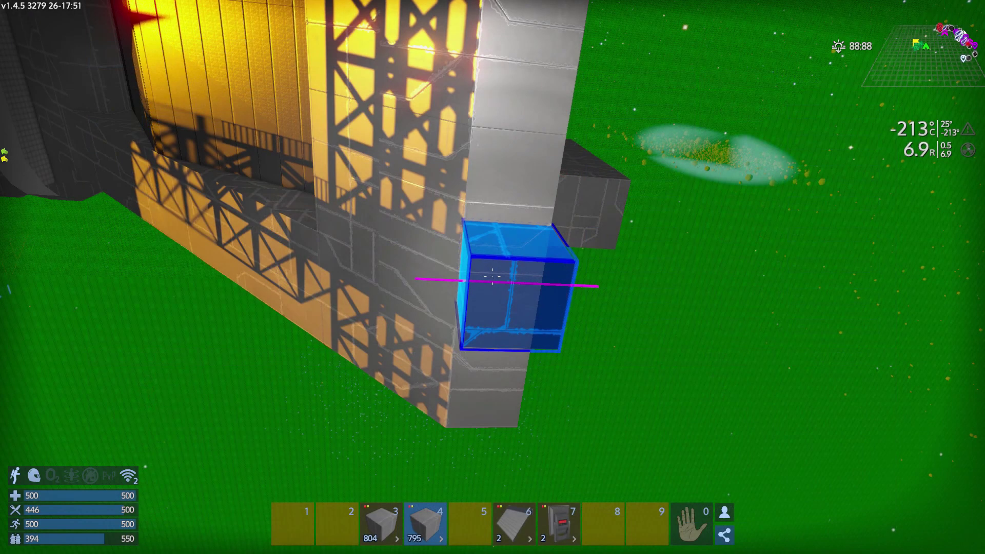
key("F4")
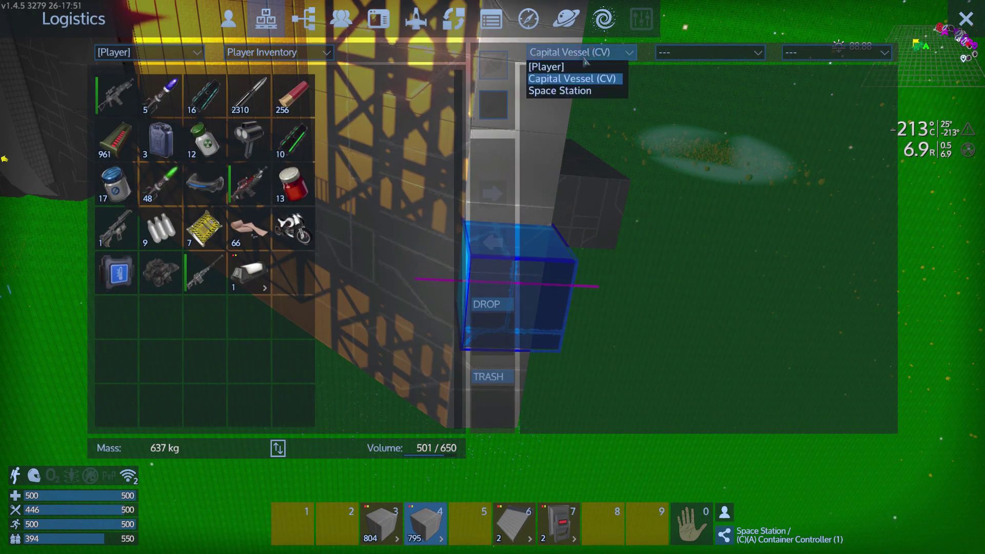
left_click(564, 91)
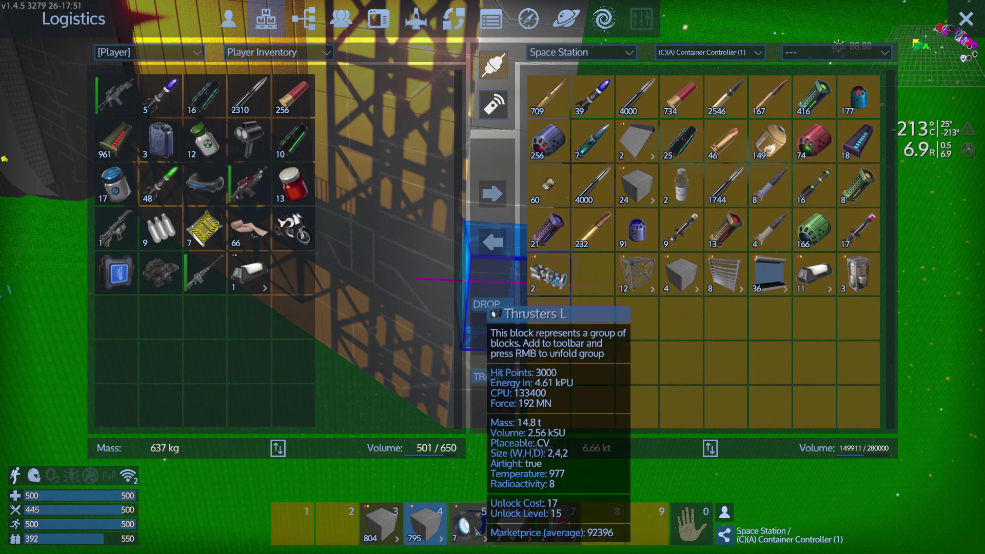
key("Escape")
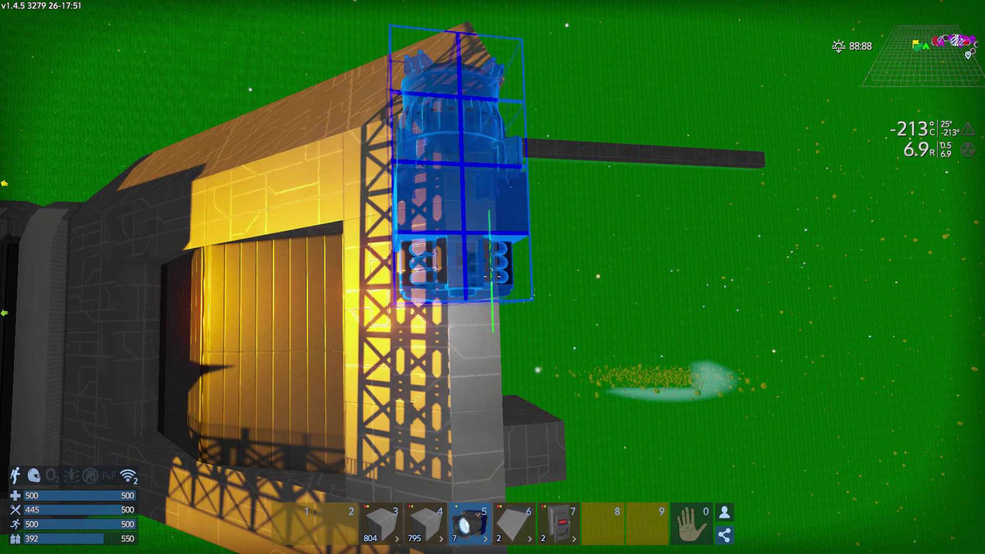
key("2")
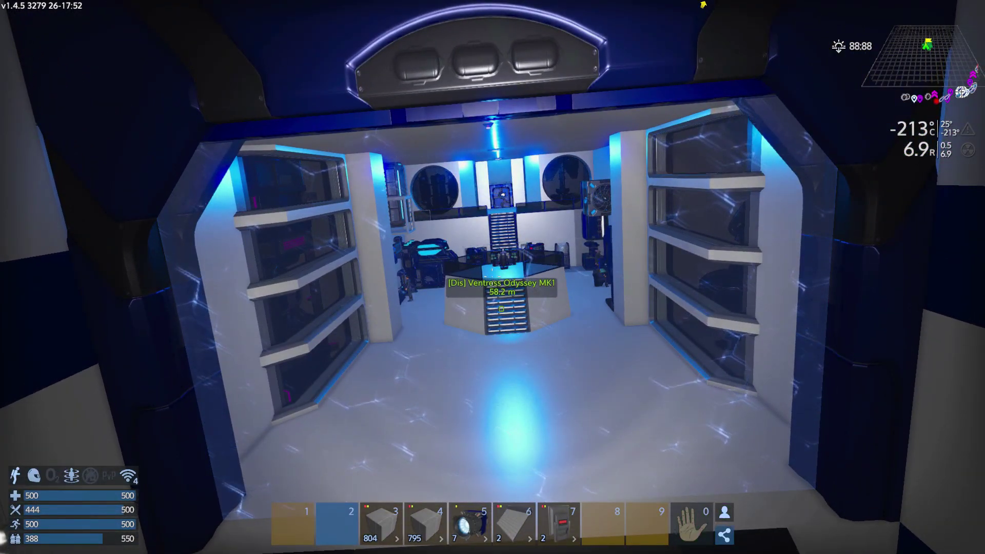
- Show the Ventress Odyssey MK1 constructor's materials beside the player inventory in Logistics
key("F4")
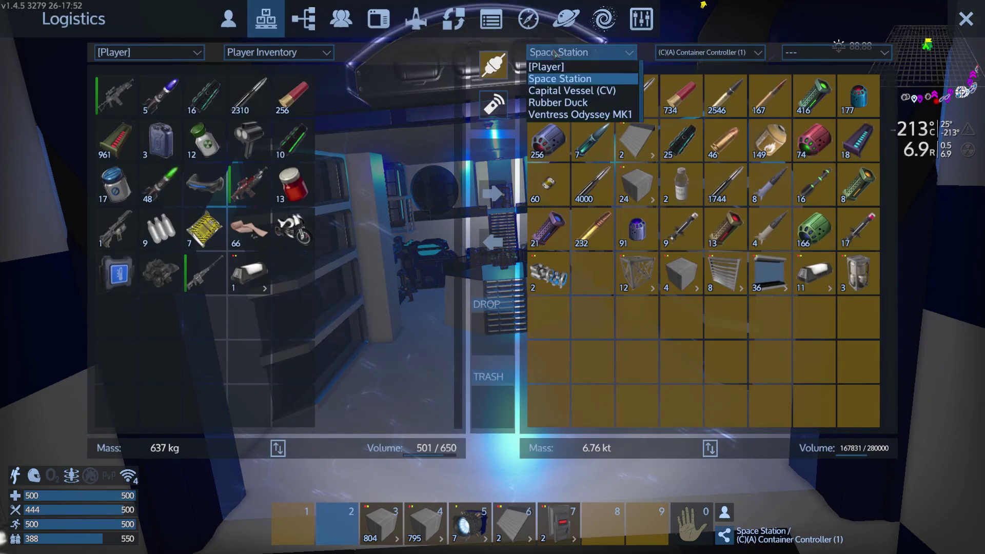
left_click(579, 114)
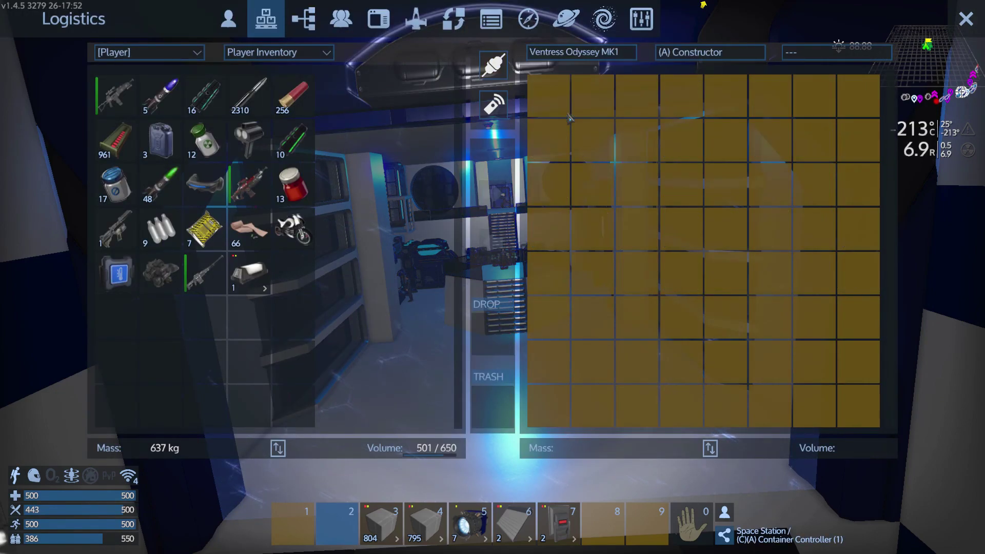
key("t")
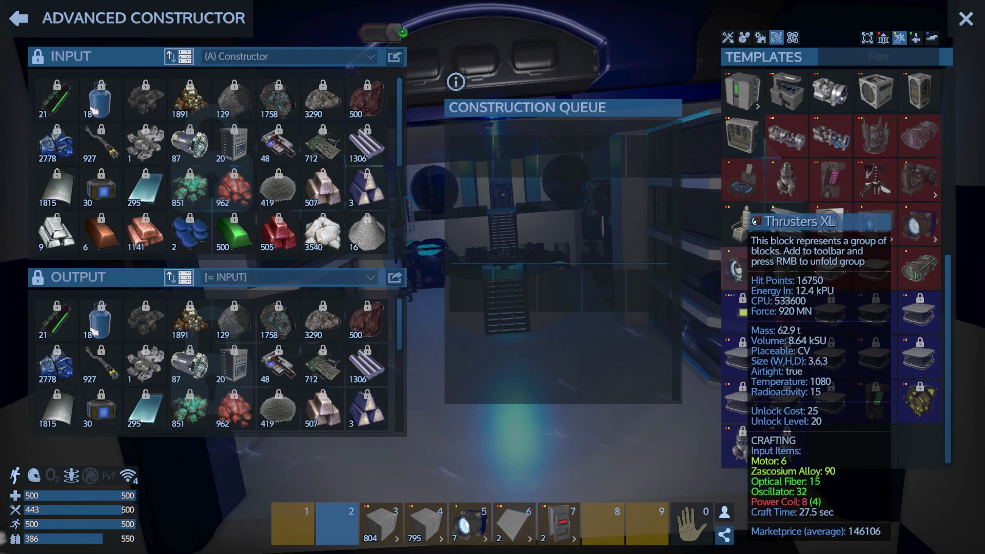
scroll(215, 208, "down", 3)
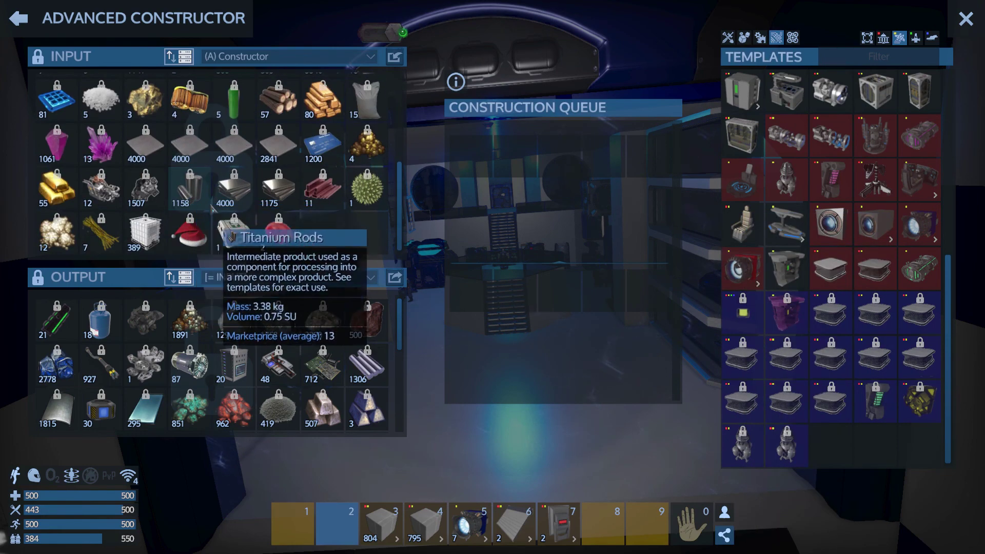
scroll(214, 208, "down", 3)
scroll(231, 231, "down", 3)
scroll(239, 230, "down", 3)
scroll(243, 229, "down", 3)
scroll(242, 230, "down", 3)
scroll(243, 229, "down", 3)
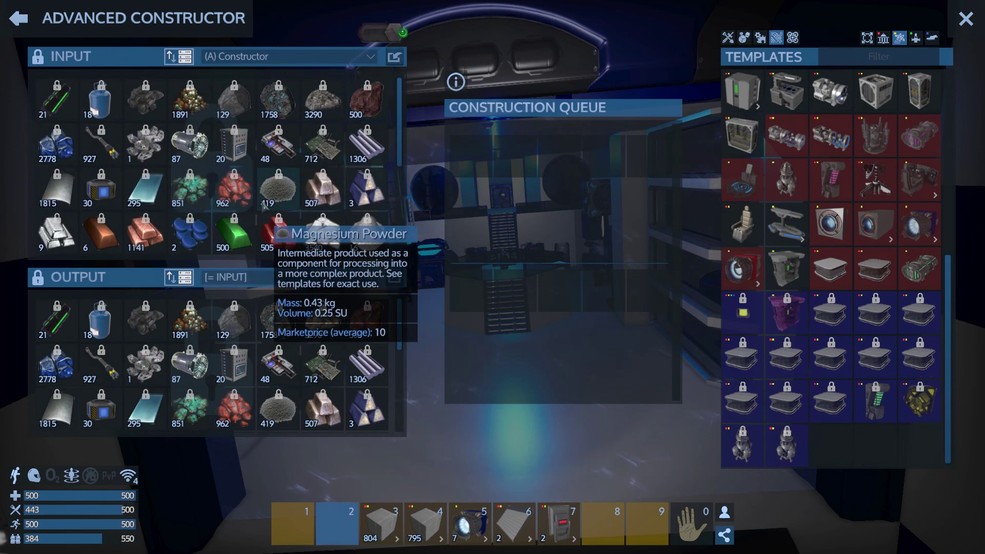
key("Escape")
key("F4")
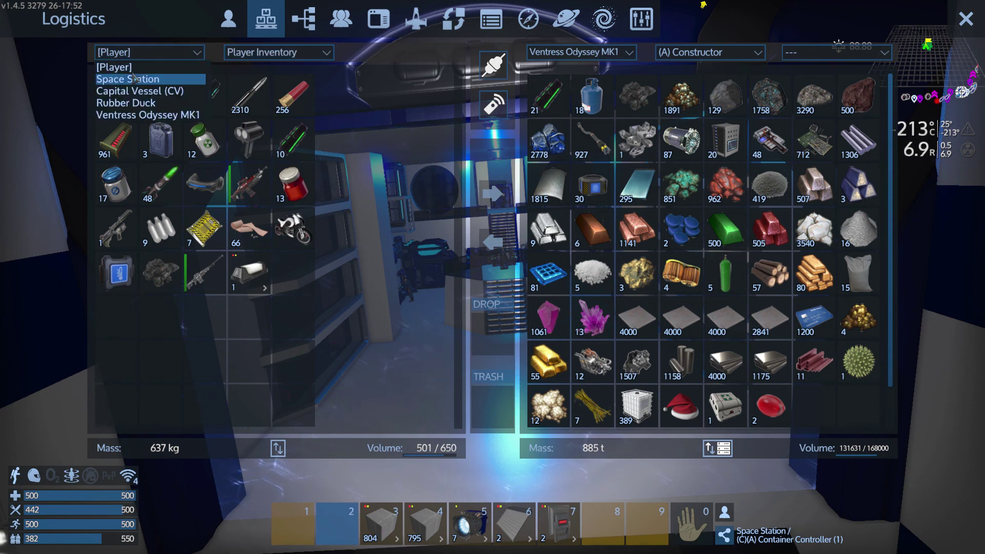
- Move copper, blue grid parts and tori from Ore and Wood into the Ventress constructor
left_click(138, 91)
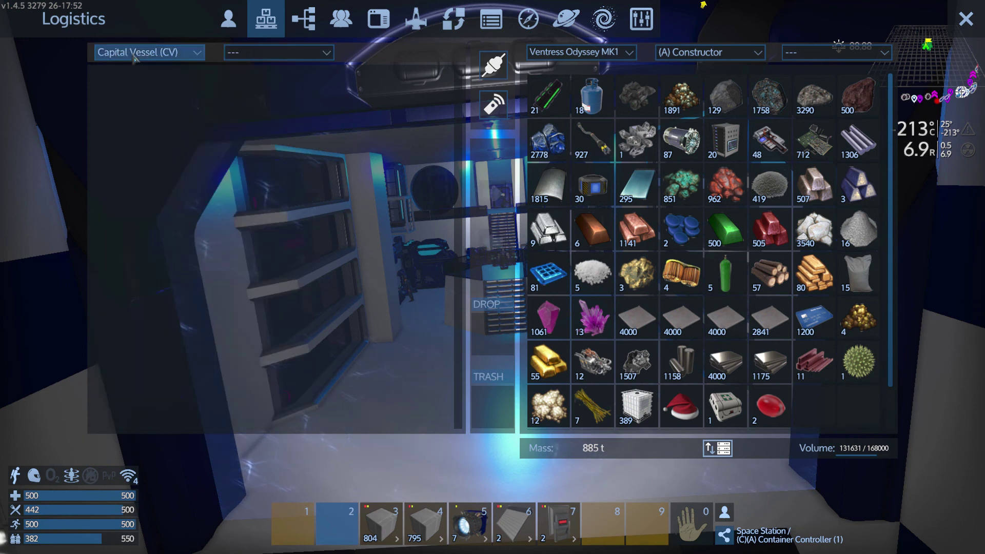
left_click(148, 114)
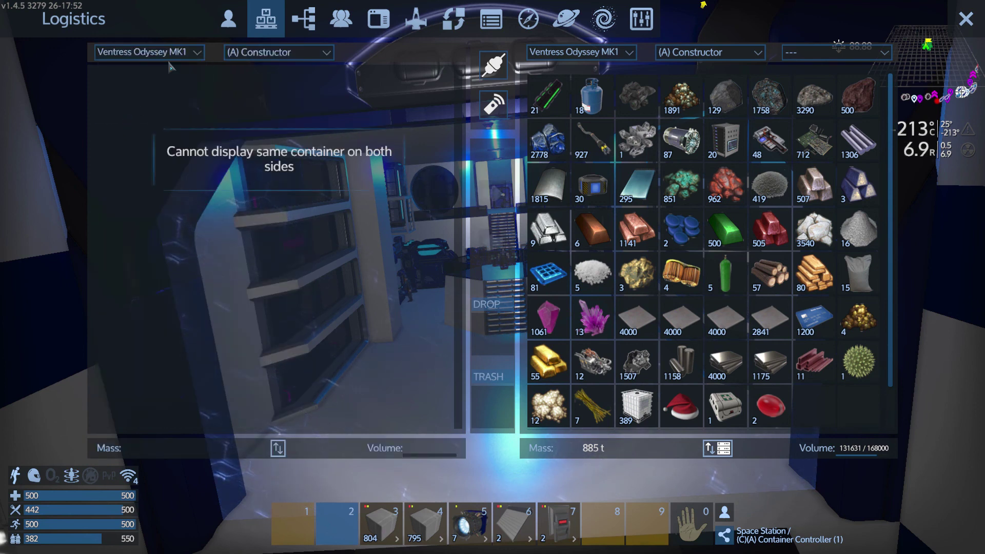
left_click(277, 52)
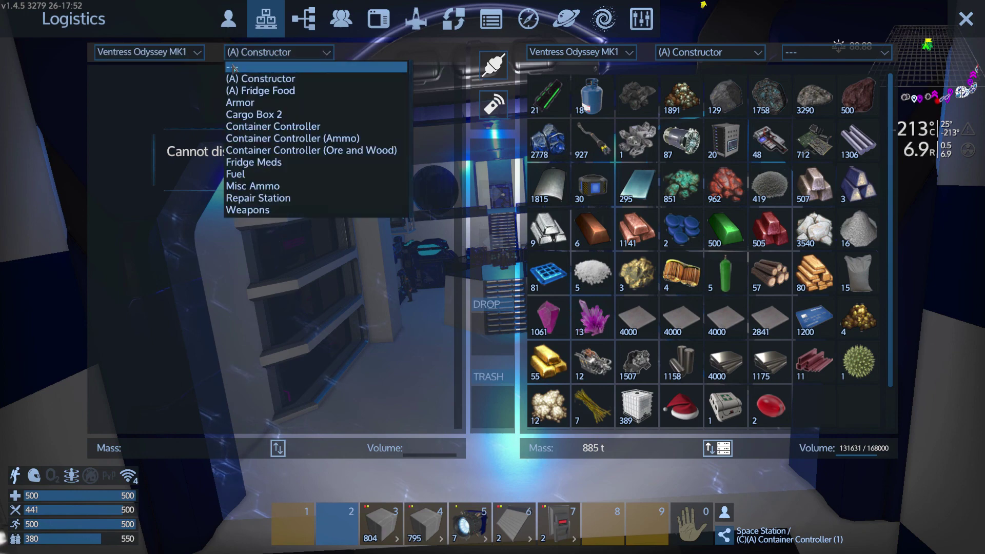
left_click(259, 128)
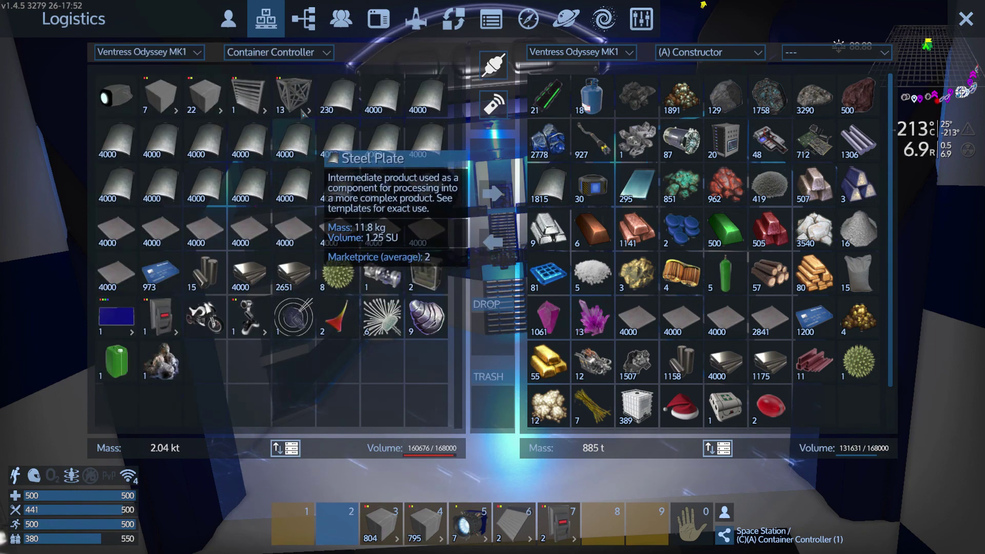
left_click(273, 54)
left_click(276, 151)
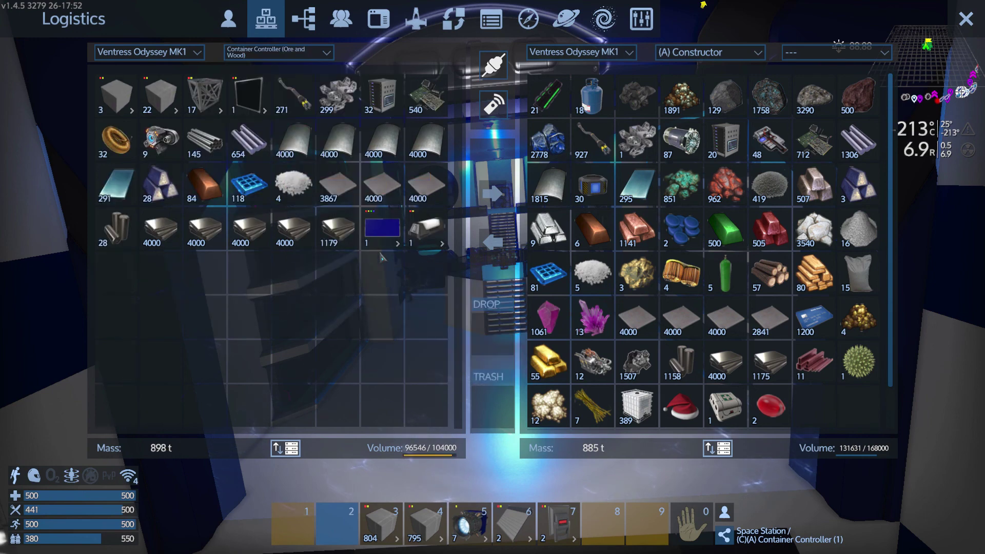
left_click(204, 187, "shift")
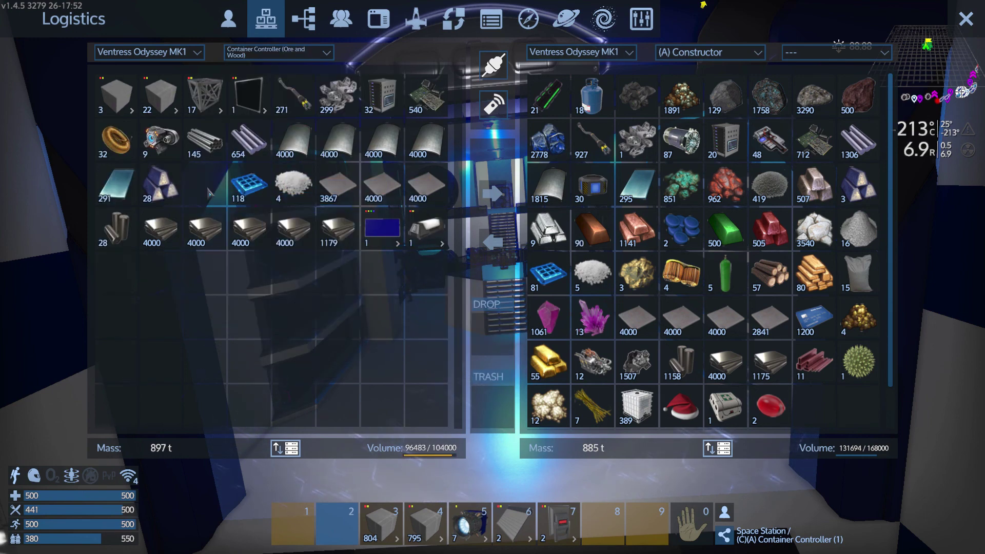
left_click(248, 186, "shift")
left_click(116, 143, "shift")
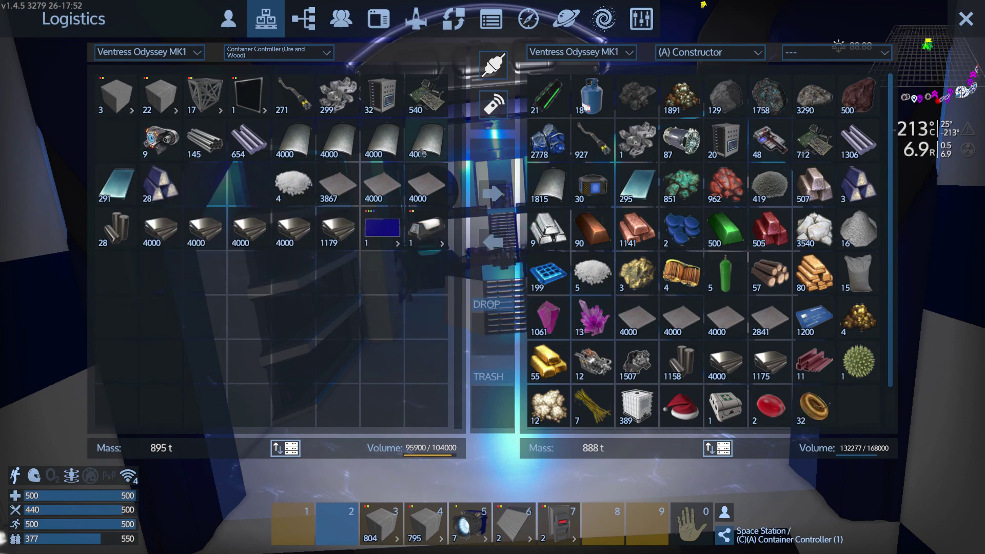
- Browse the Ventress constructor's build templates
left_click(108, 66)
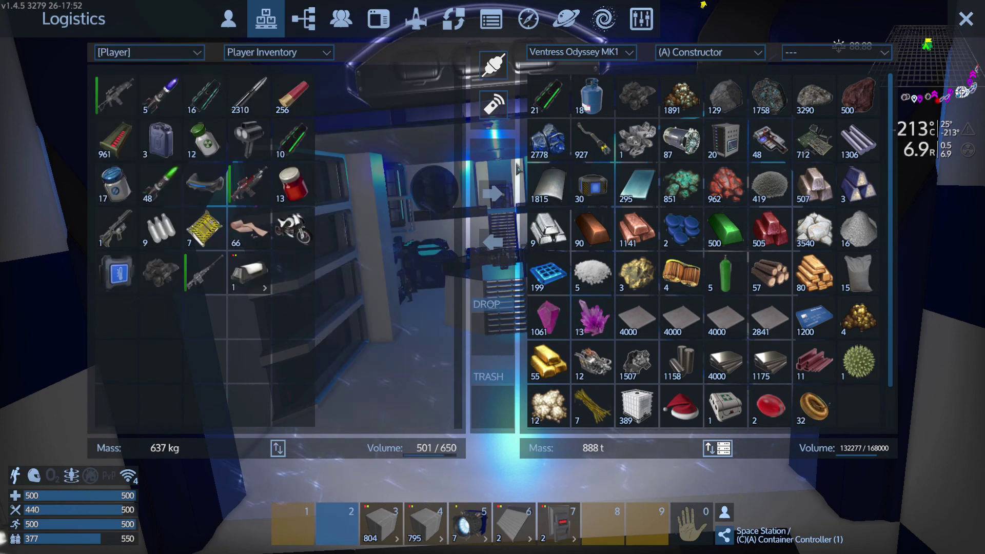
left_click(494, 63)
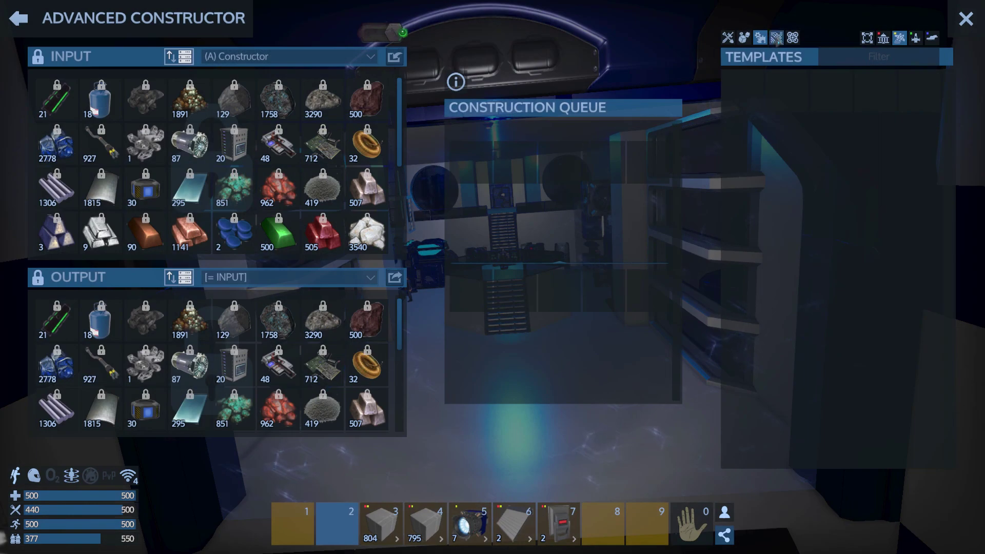
left_click(777, 39)
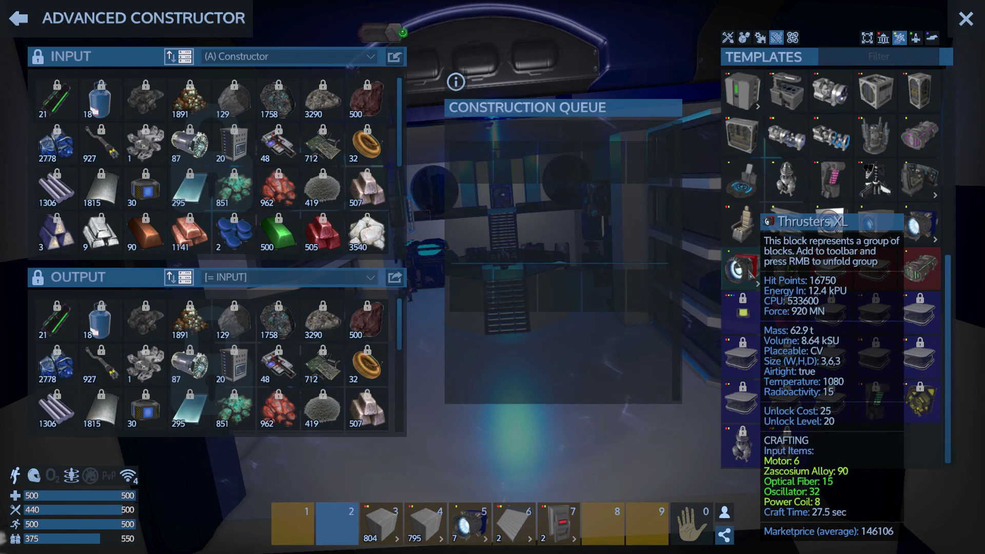
key("Escape")
- Switch the storage view to the Space Station's second Container Controller
key("F4")
left_click(580, 52)
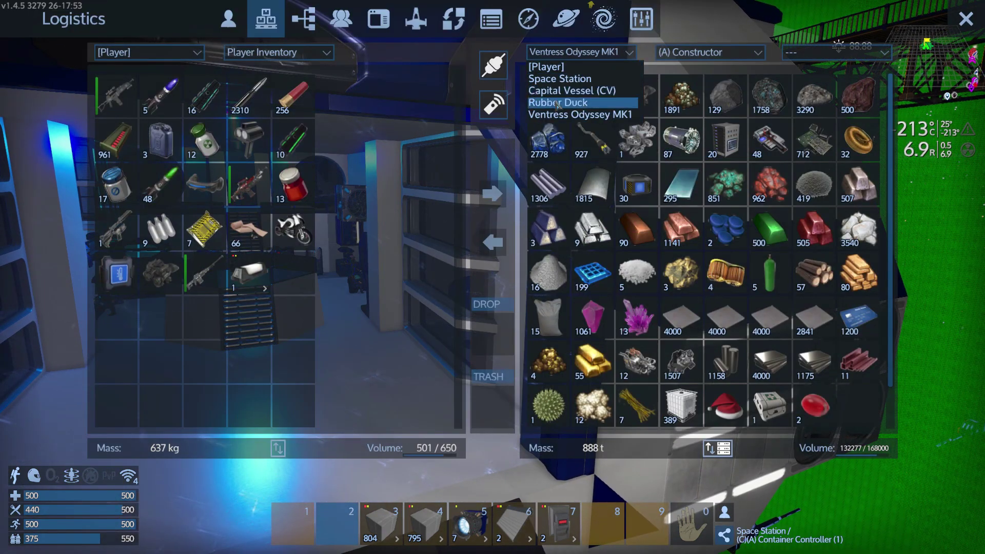
left_click(564, 79)
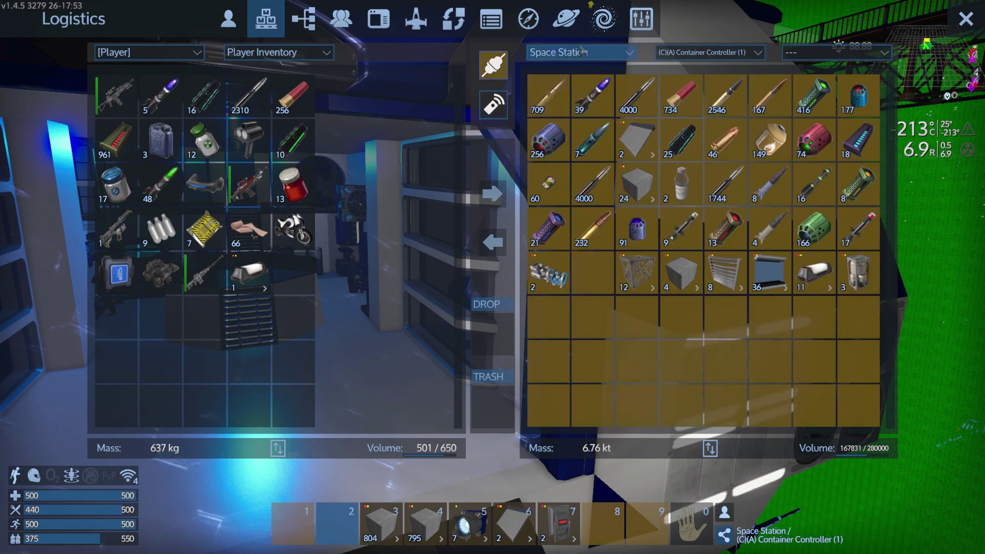
left_click(690, 52)
left_click(686, 80)
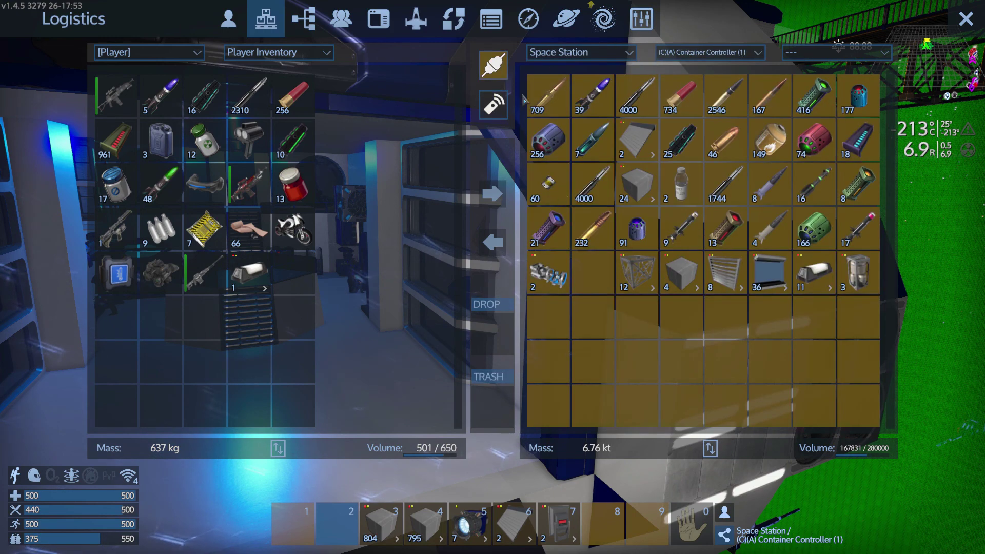
left_click(751, 56)
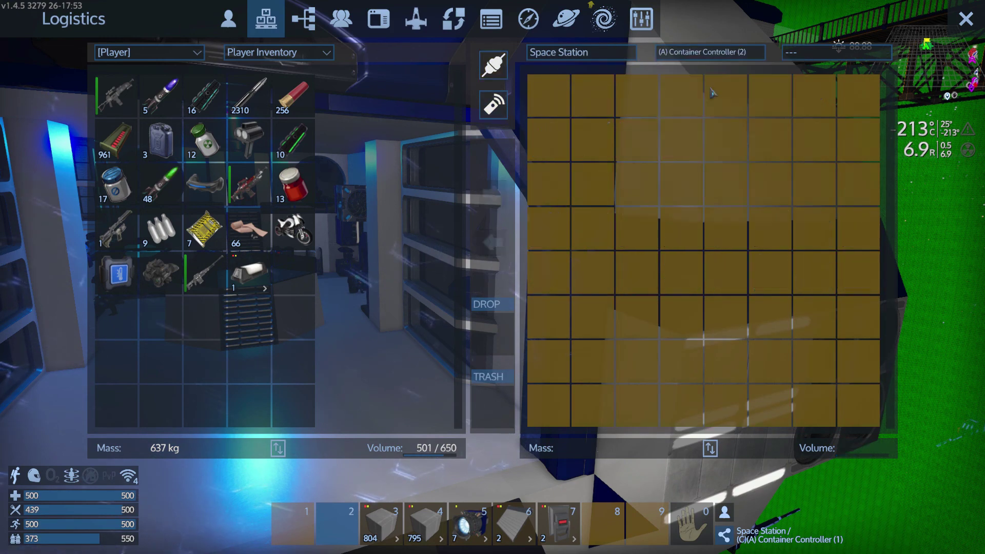
left_click(720, 90)
- Queue Thrusters XL in the station's Advanced Constructor
left_click(494, 104)
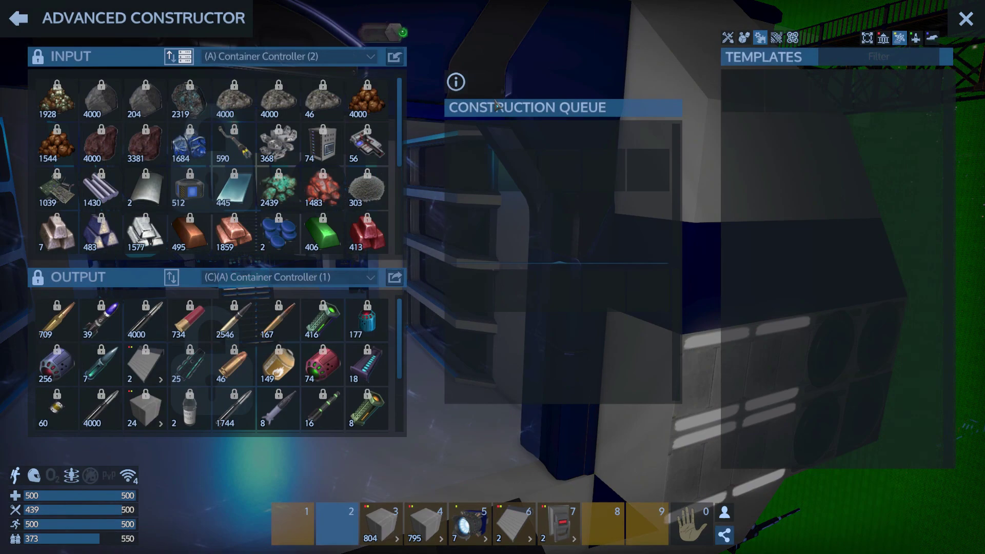
left_click(778, 38)
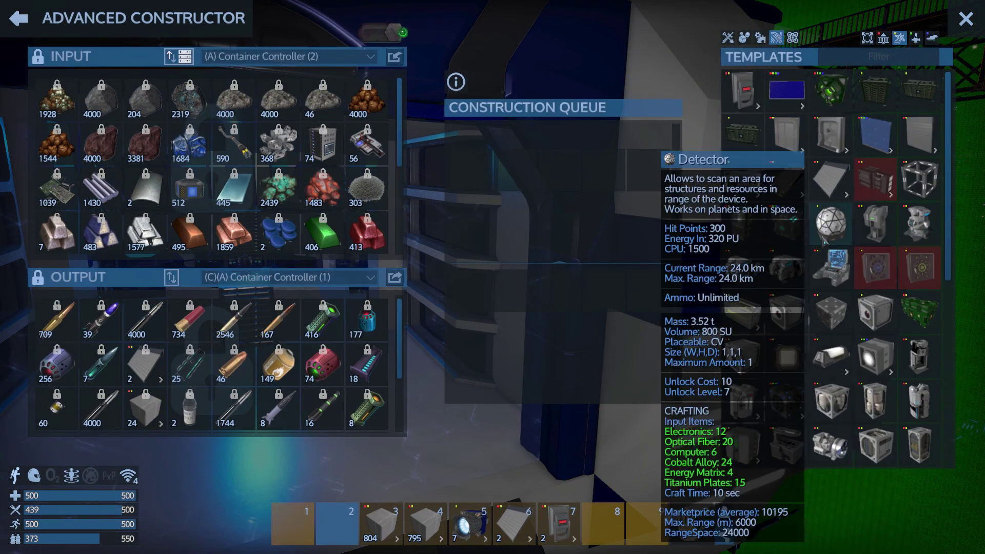
scroll(843, 352, "down", 5)
scroll(842, 353, "up", 2)
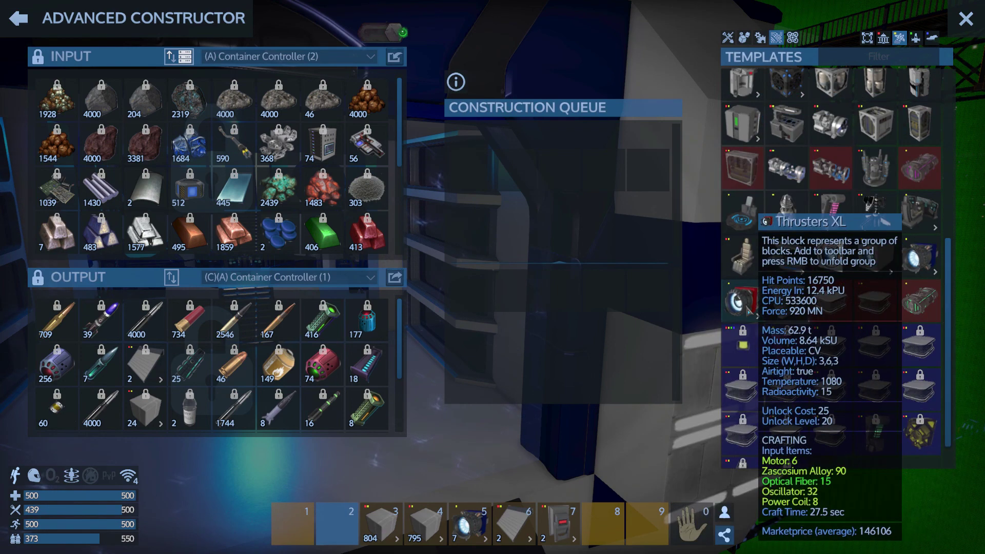
left_click(742, 300)
left_click(743, 300)
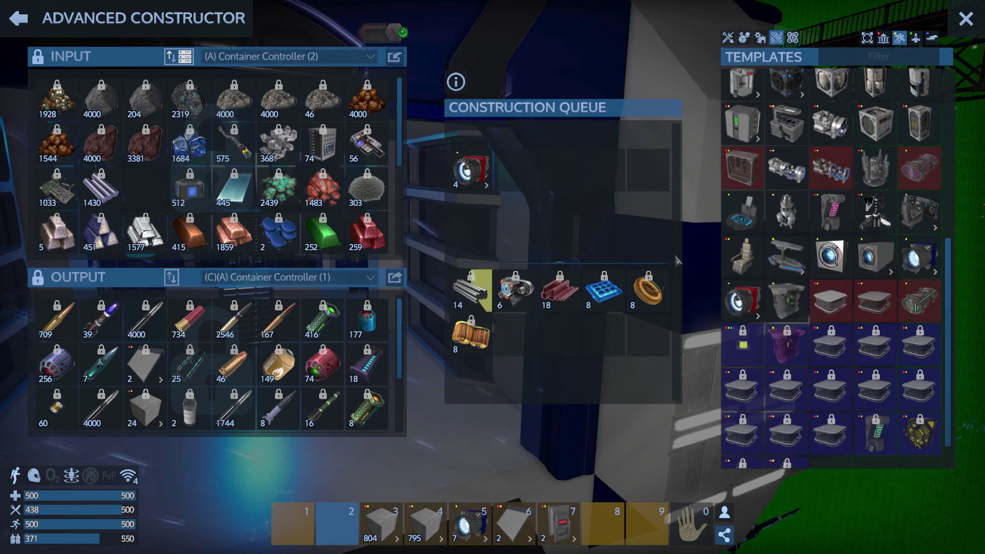
- Close the constructor and logistics windows and fly toward the Capital Vessel
key("Escape")
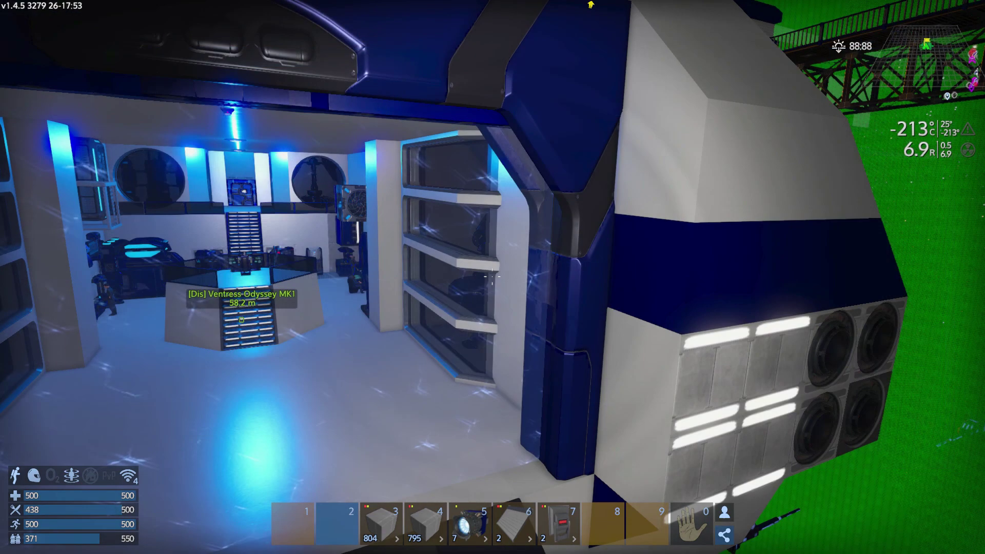
key("F4")
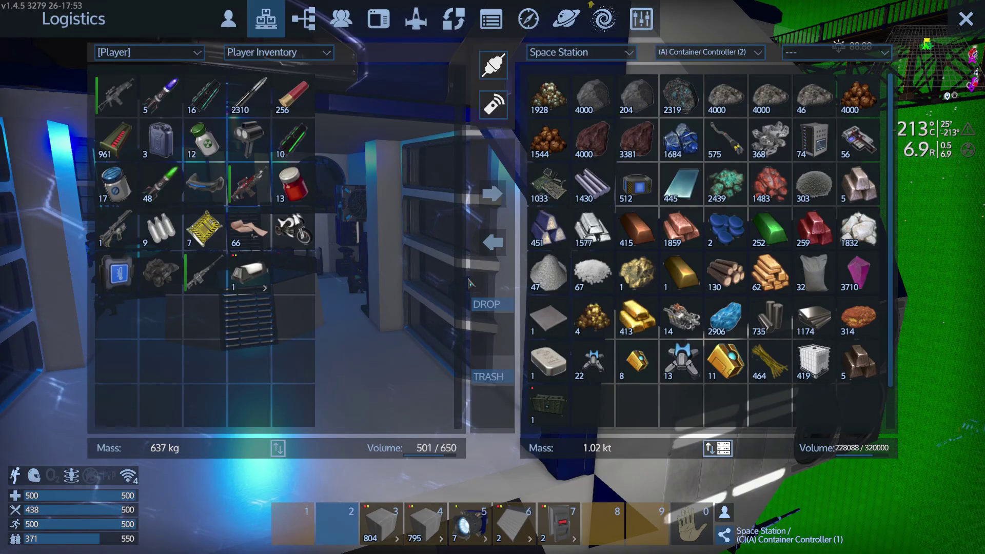
key("Escape")
key("w")
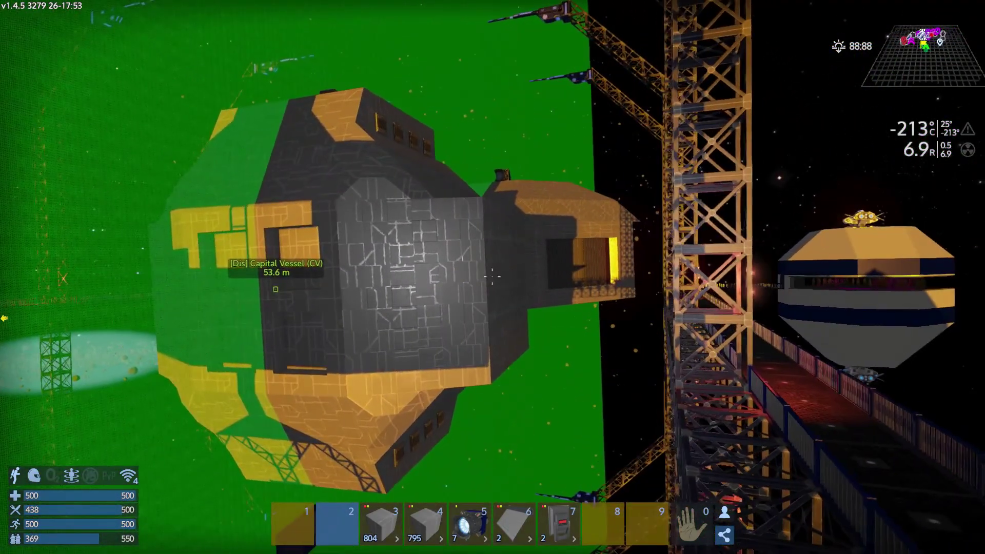
- Fly around the rear hangar block and place a large wall of grey hull blocks
key("w")
key("w")
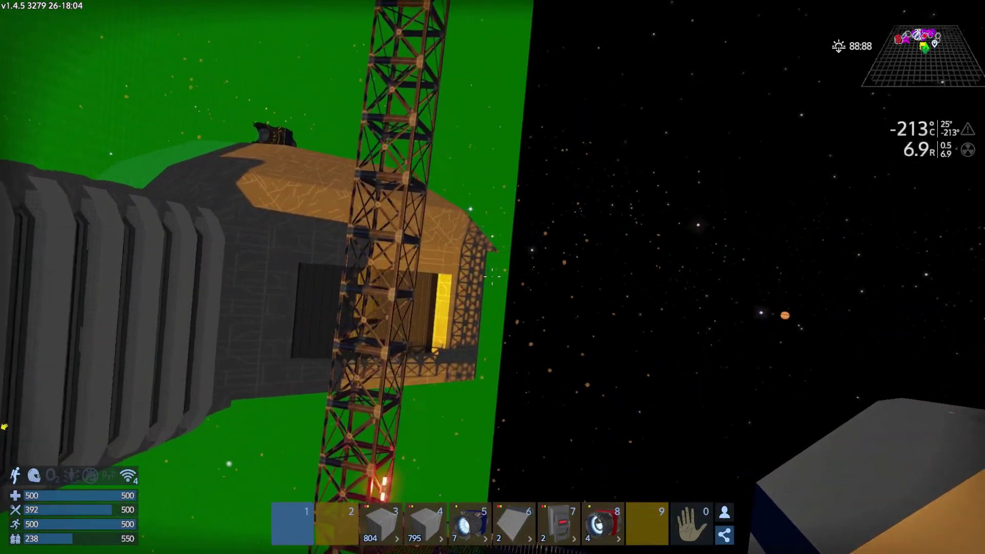
key("8")
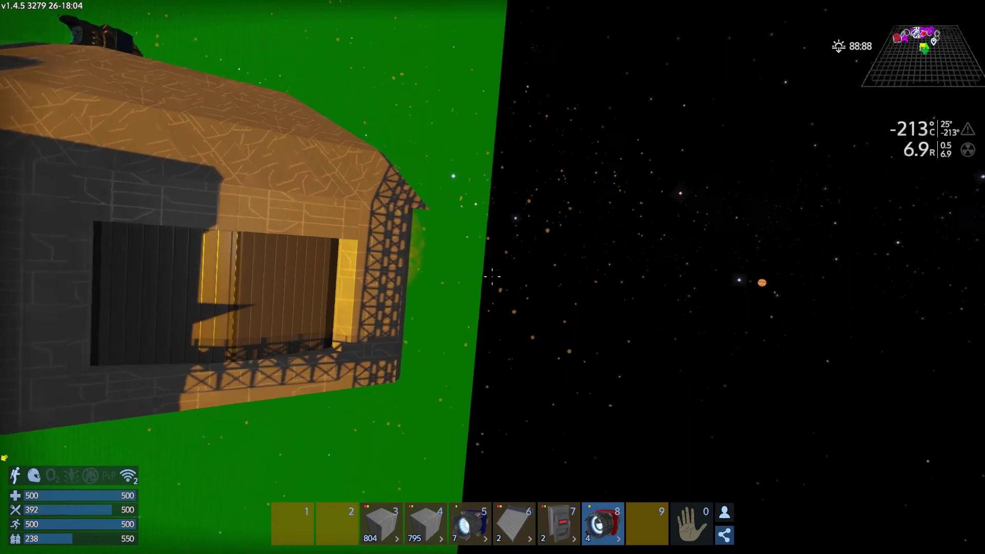
key("w")
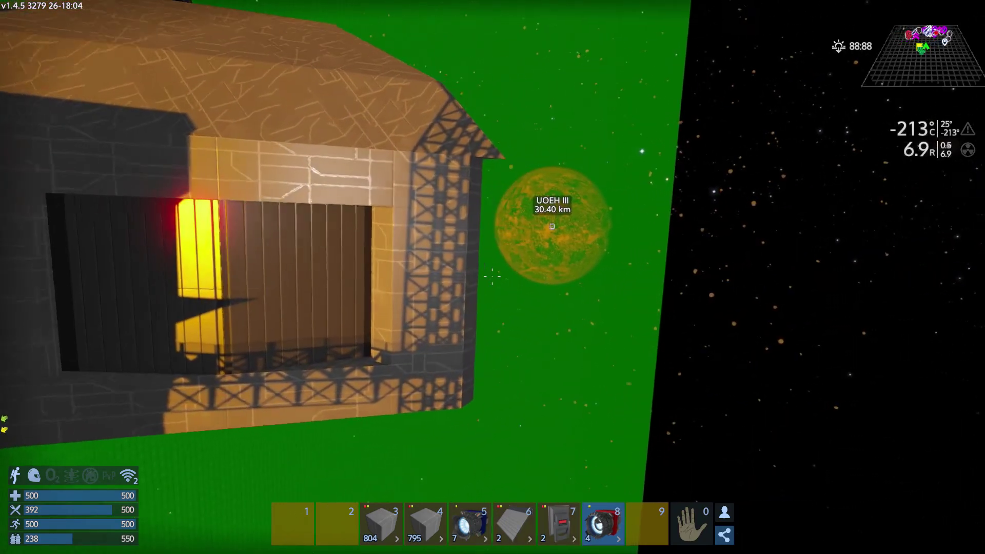
key("w")
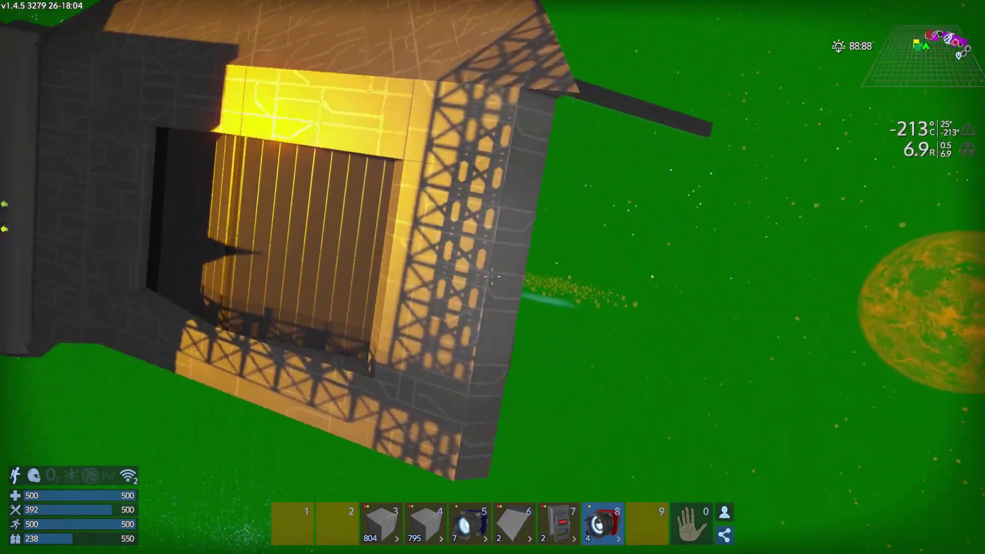
key("w")
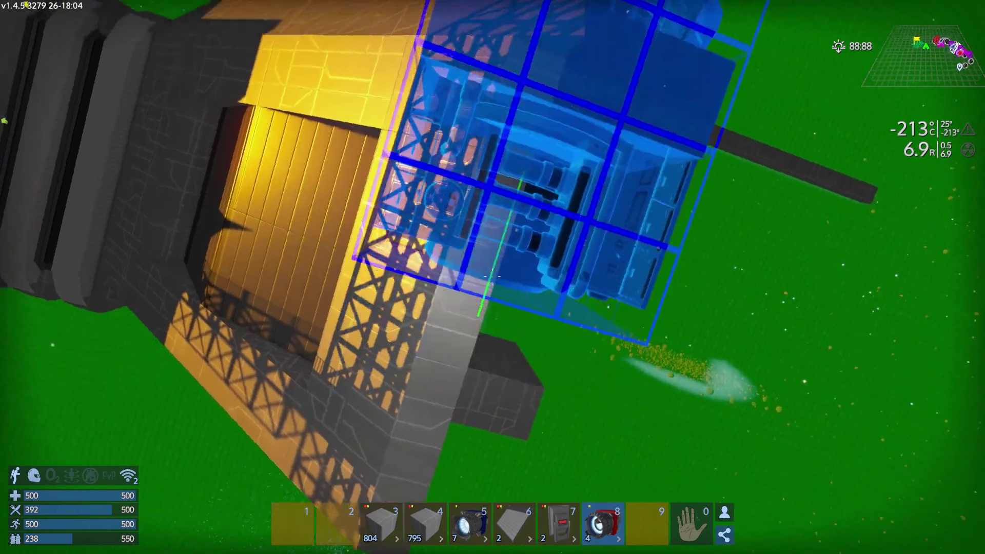
key("5")
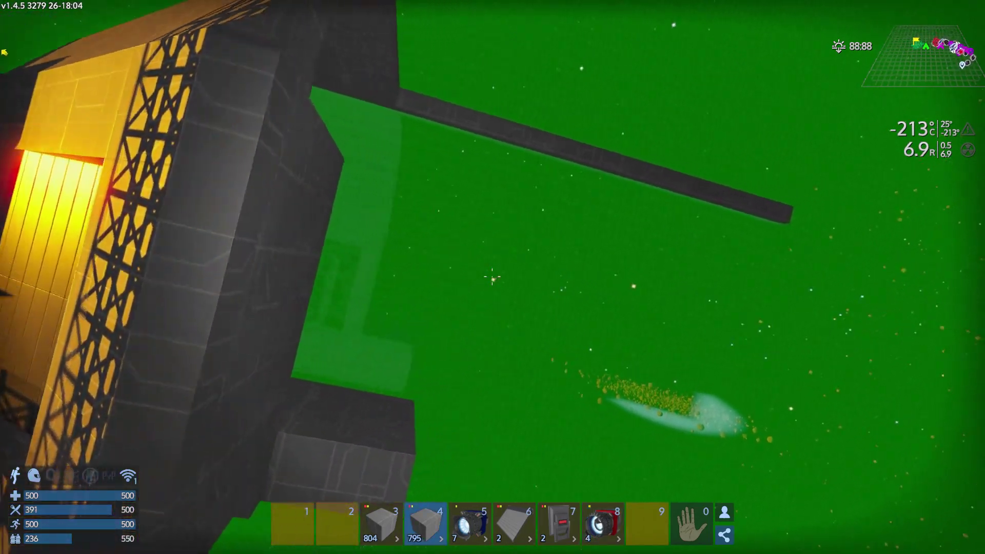
key("w")
left_click_drag(492, 277, 493, 277)
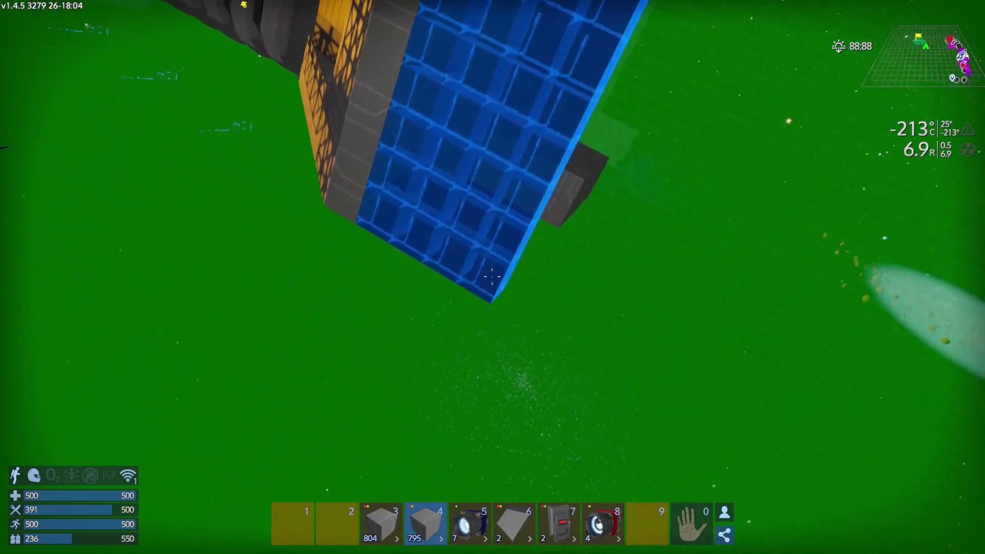
left_click(492, 277)
- Ready the large thruster in its slanted shape, rotated horizontally
key("8")
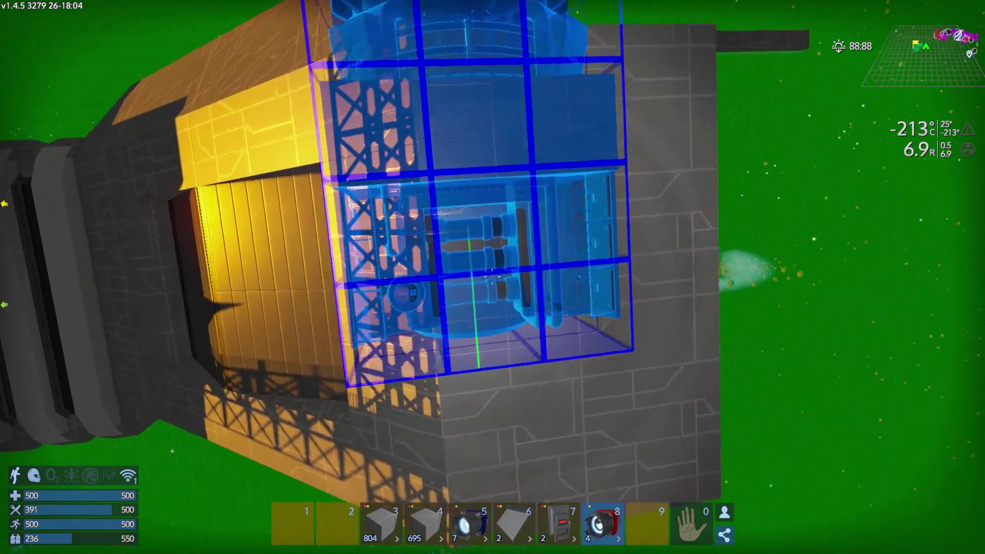
key("v")
left_click(236, 100)
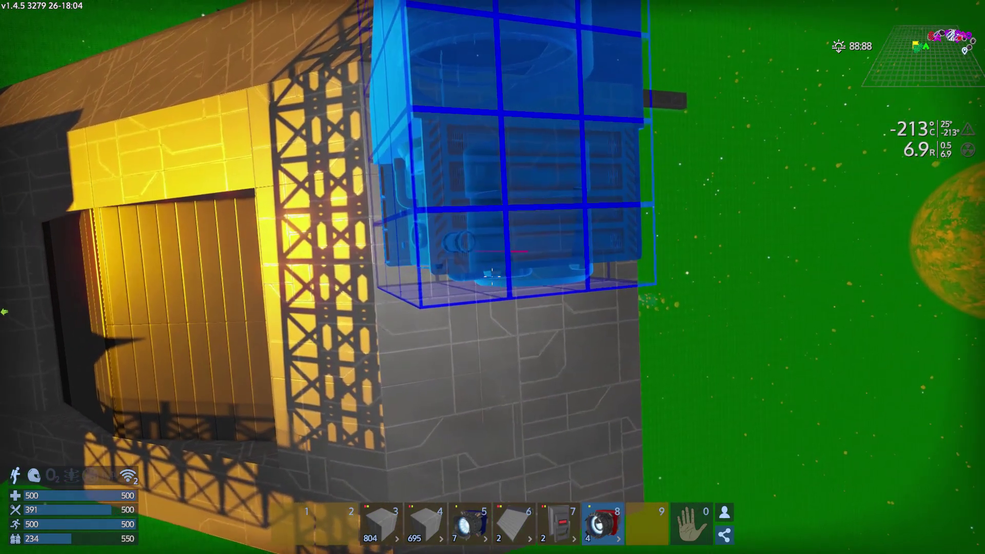
key("Insert")
key("Insert")
key("Insert")
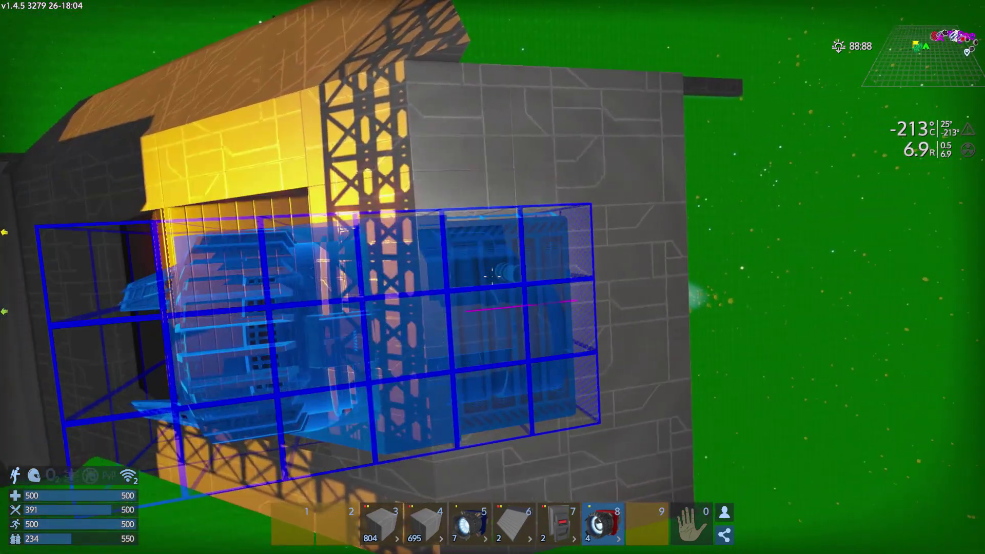
- Fill the remaining rear wall with grey armor blocks
key("1")
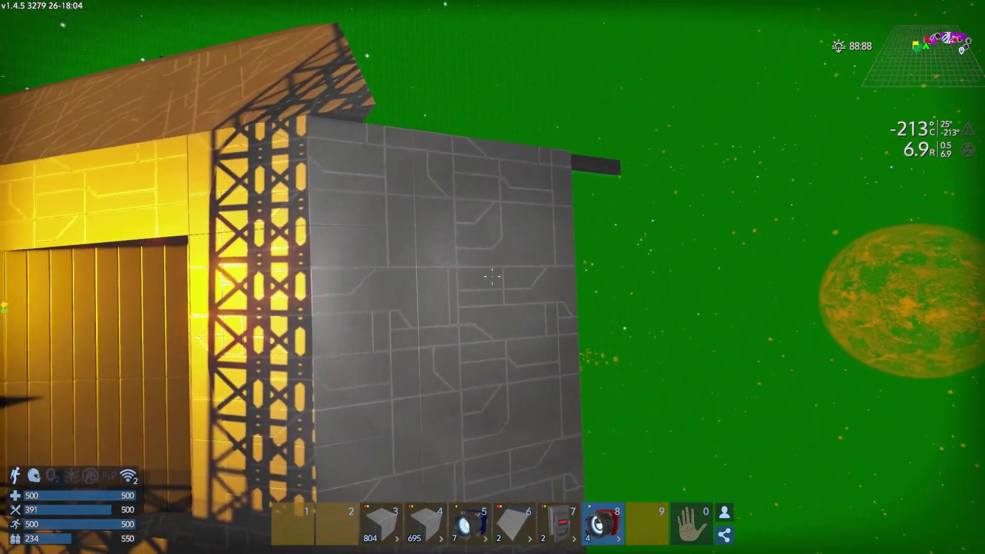
key("8")
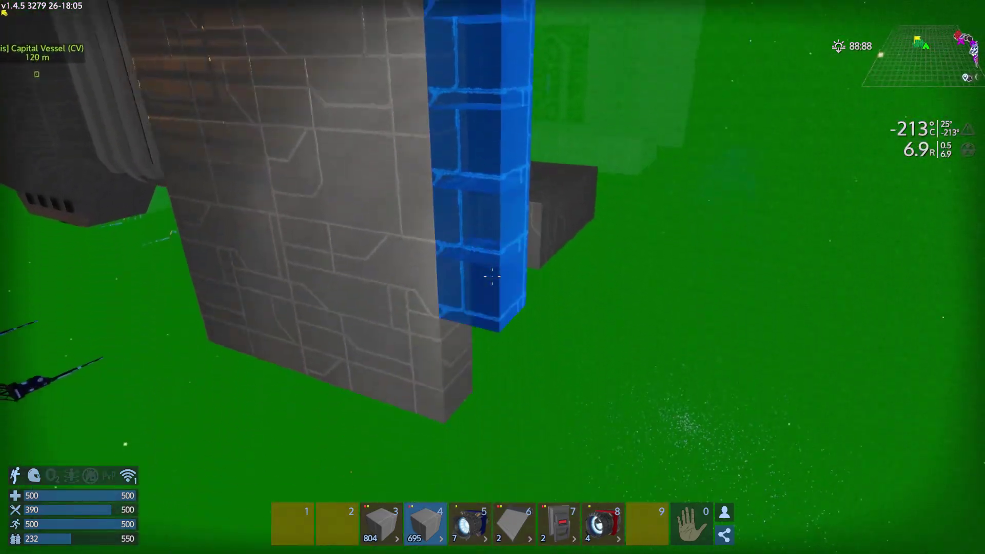
left_click(492, 275)
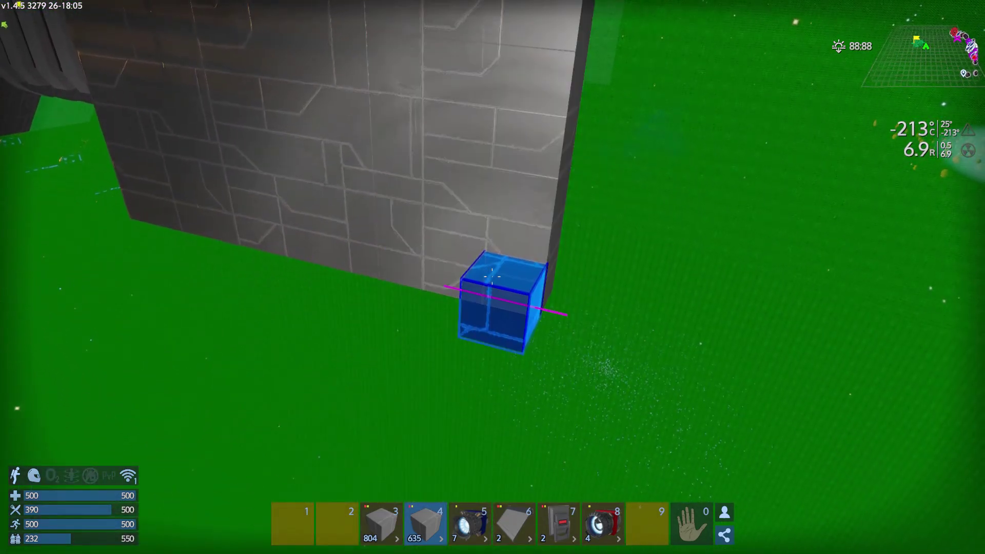
- Place a second large thruster from hotbar slot 8 beside the first one
key("6")
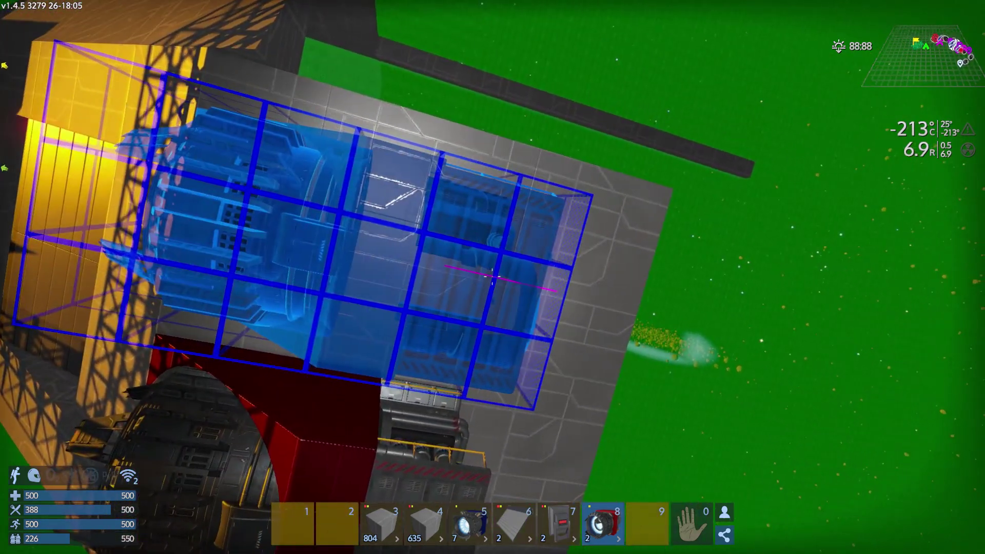
key("8")
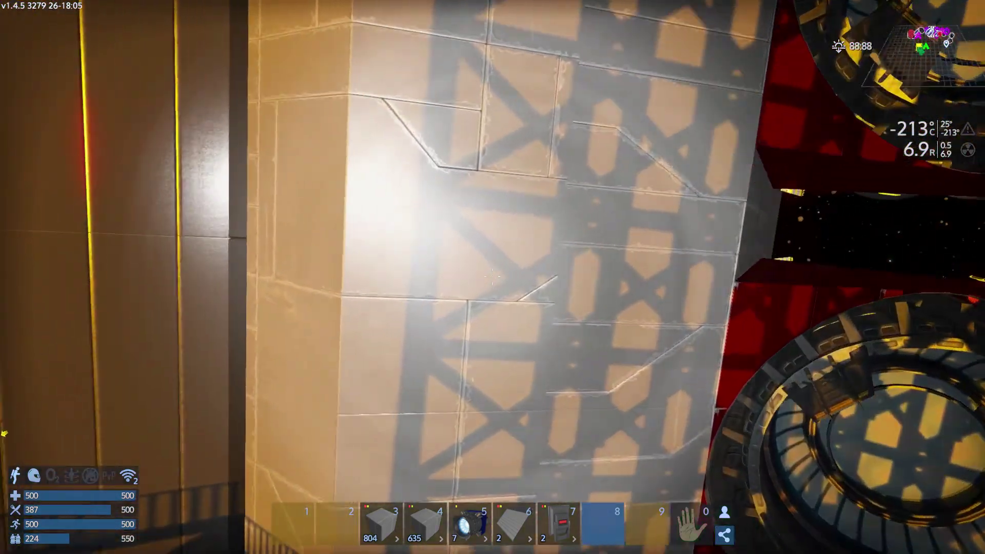
key("p")
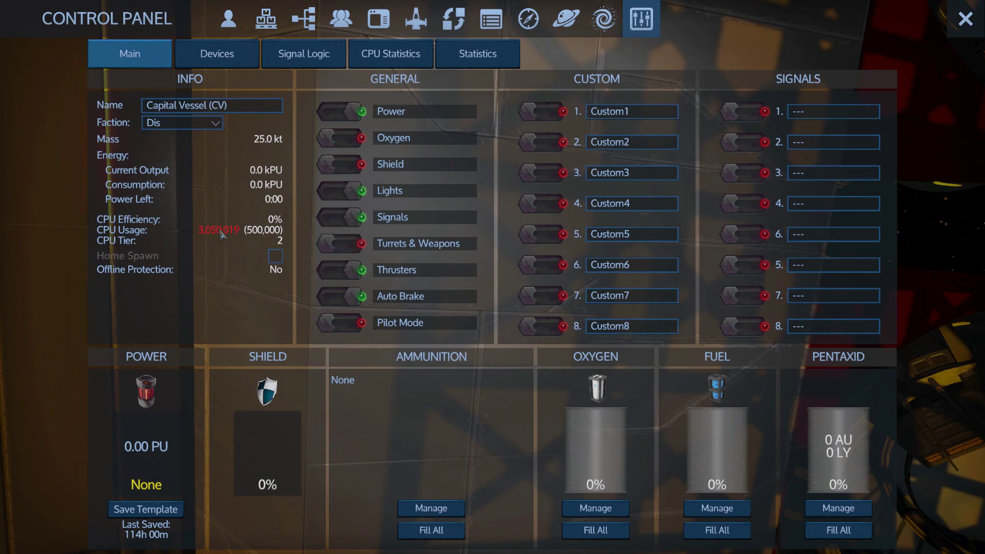
left_click(223, 56)
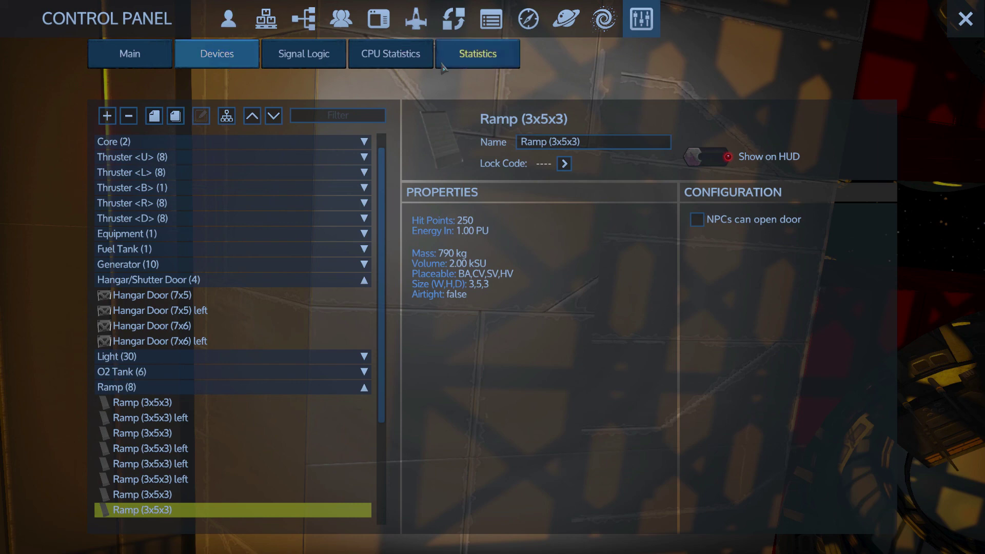
left_click(461, 56)
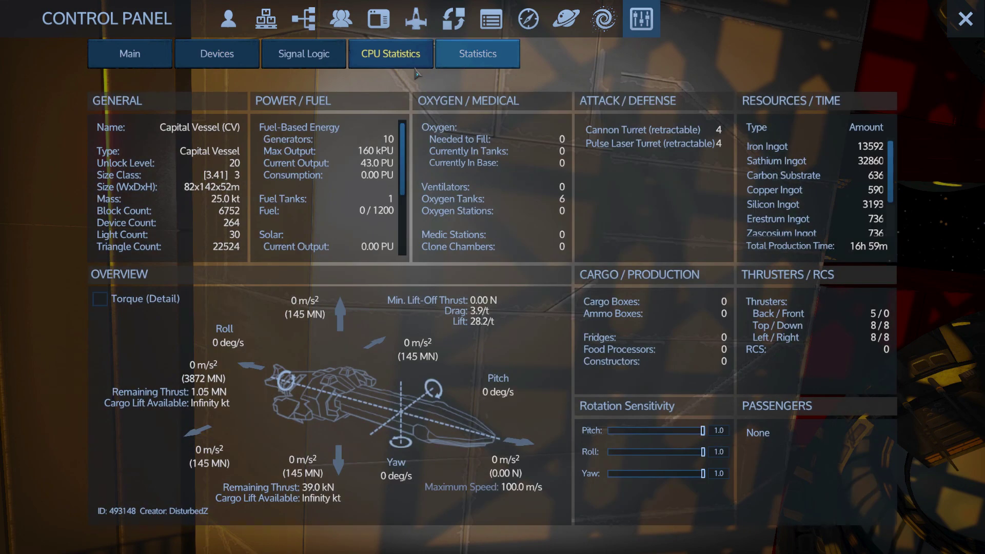
key("Escape")
key("w")
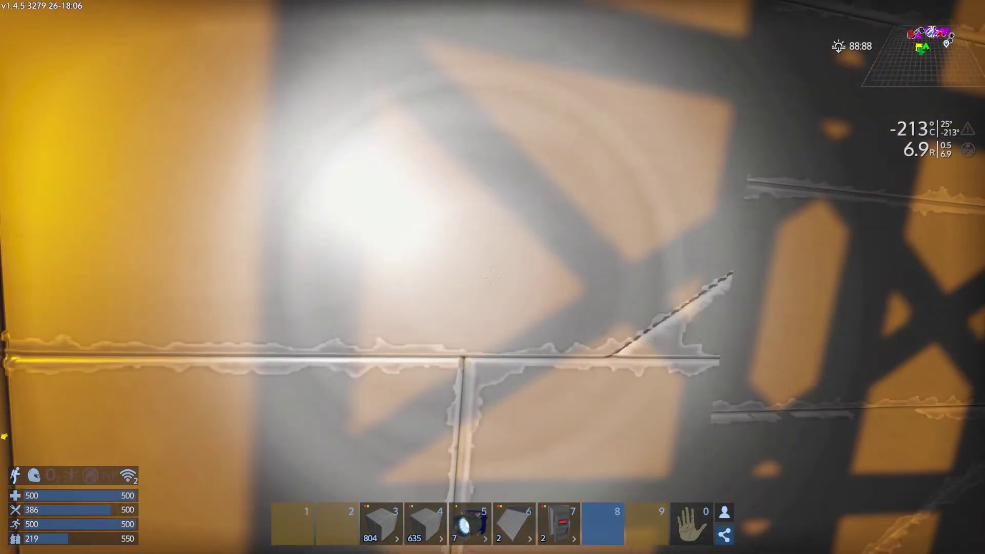
key("p")
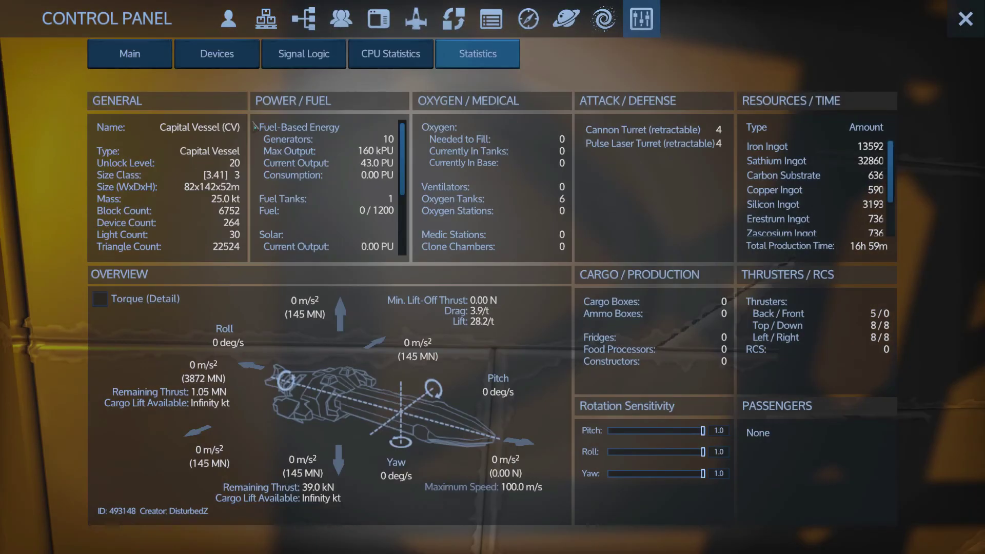
left_click(124, 57)
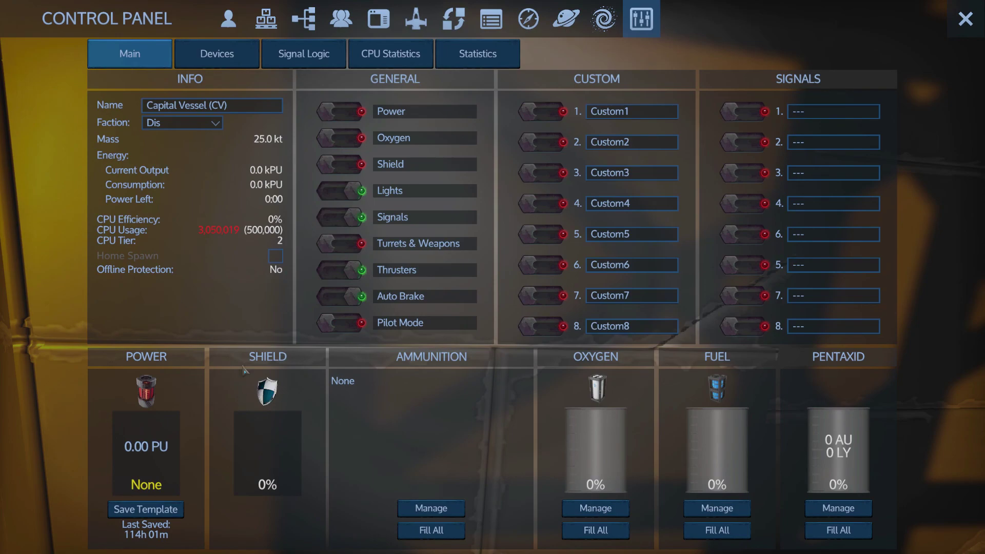
key("Escape")
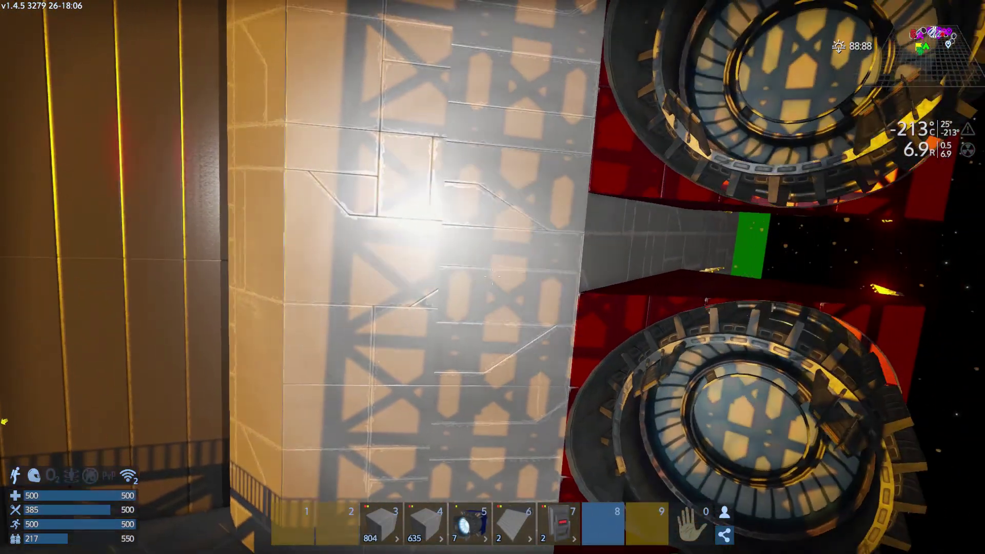
key("s")
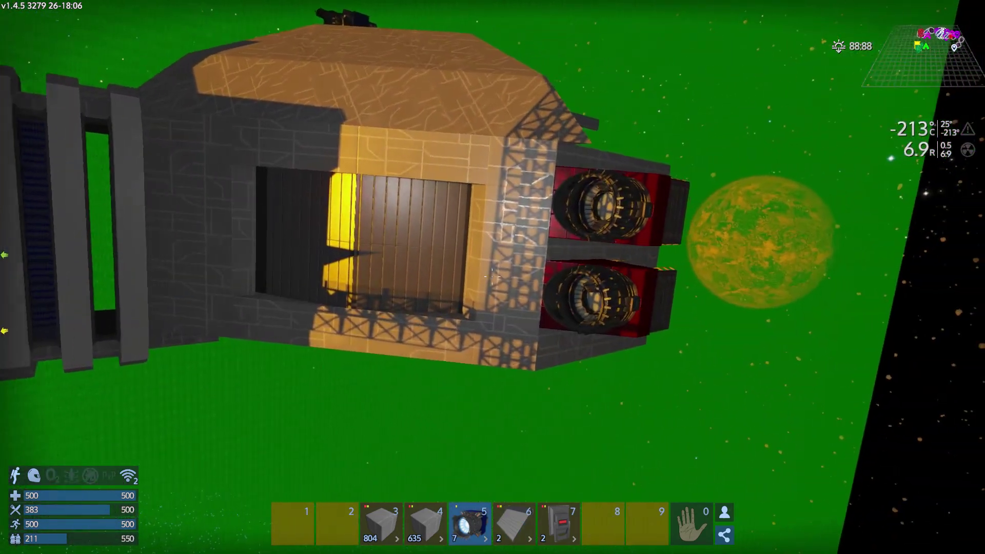
scroll(493, 277, "down", 2)
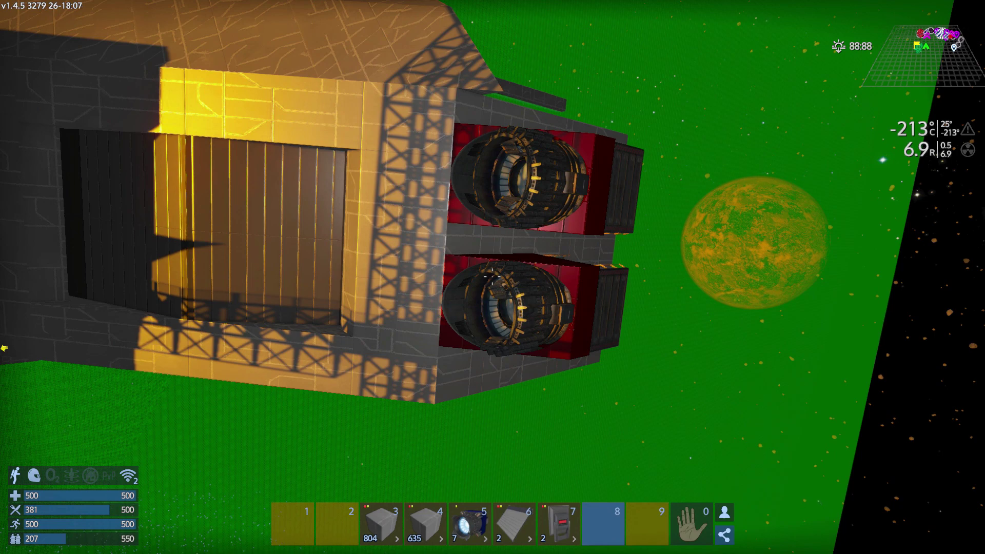
key("c")
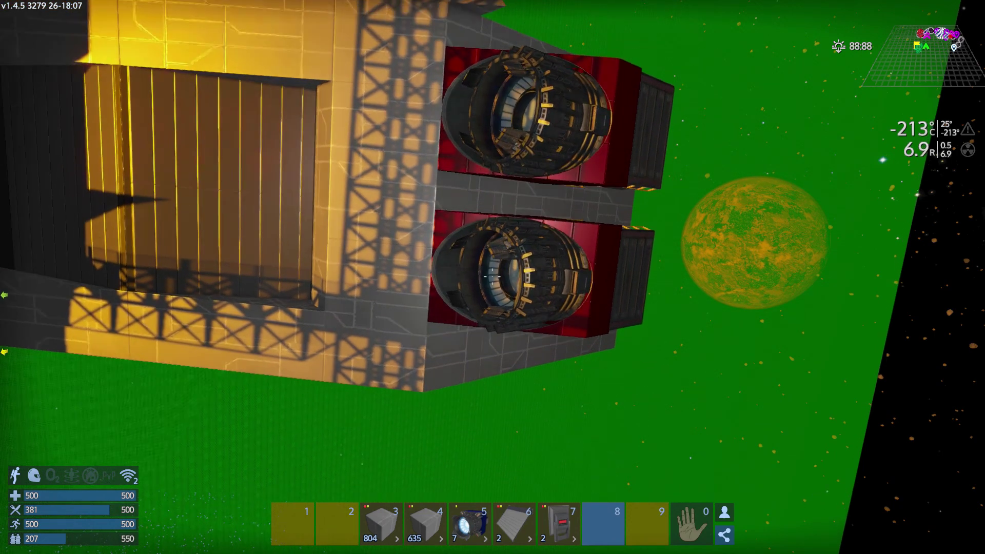
key("c")
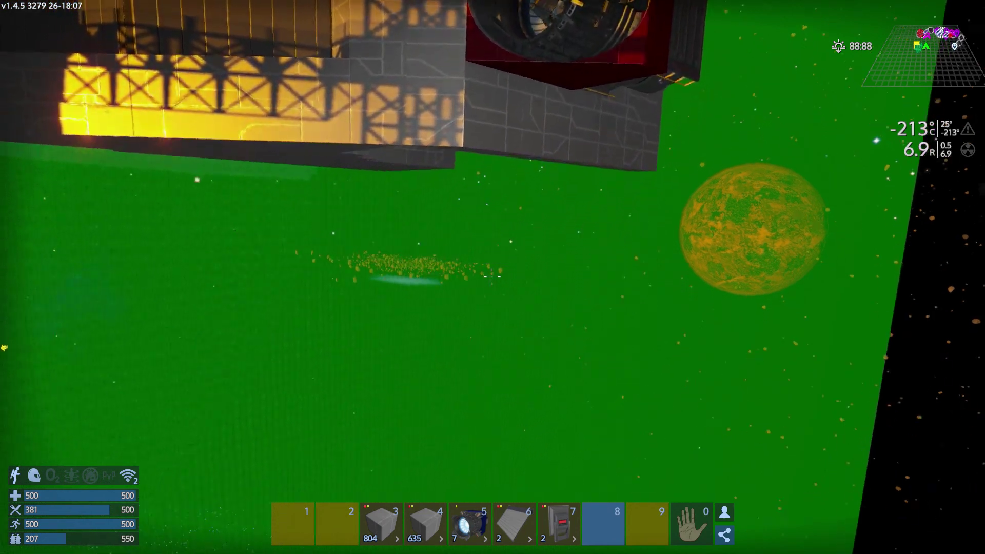
key("c")
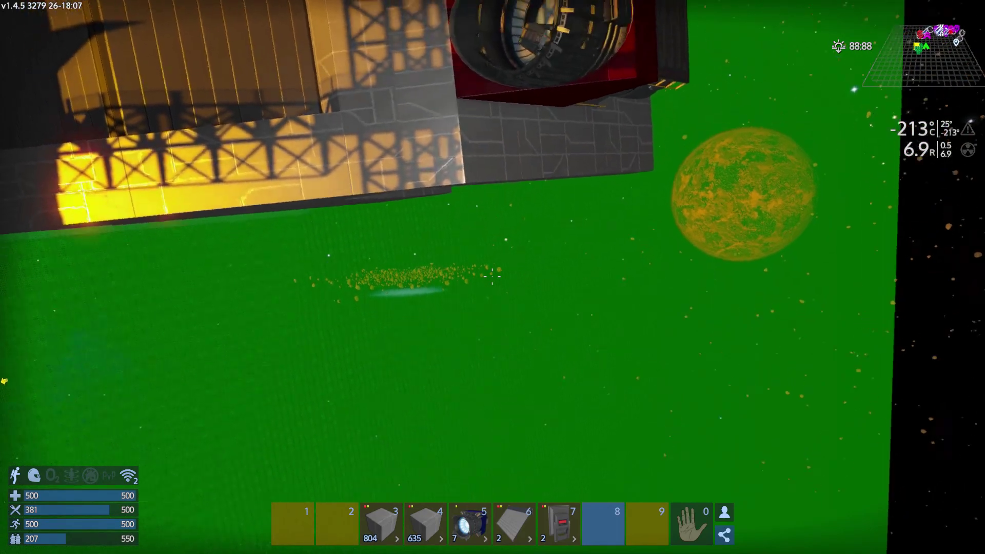
key("s")
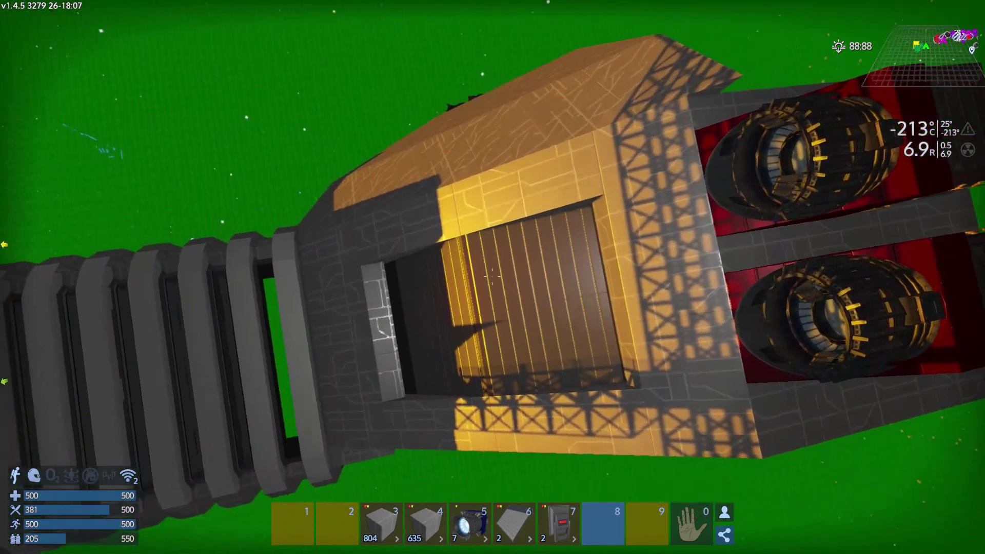
key("a")
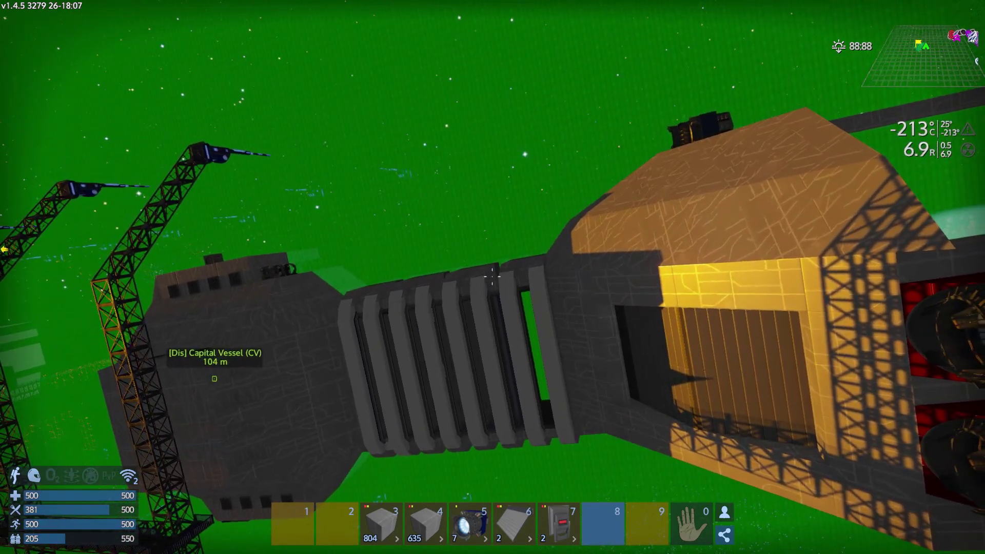
key("d")
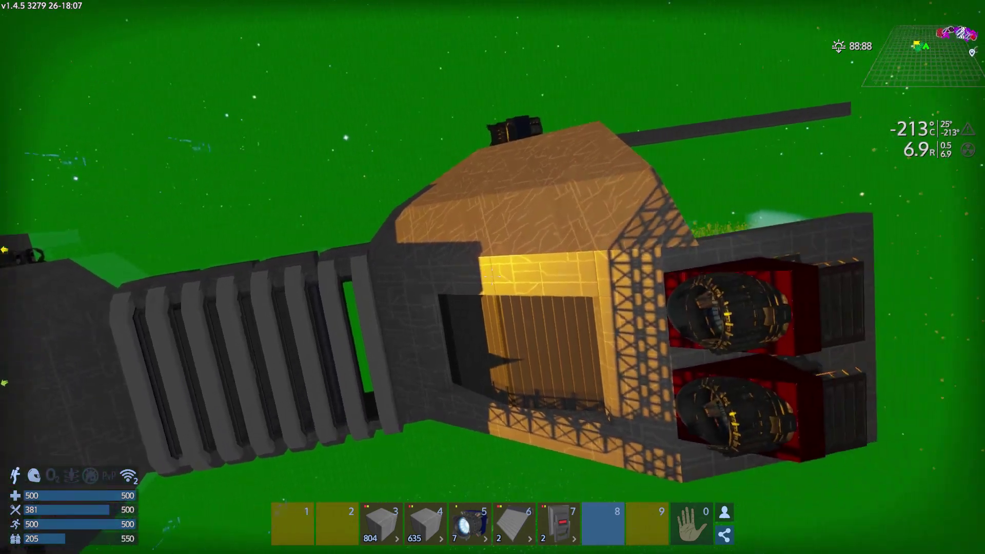